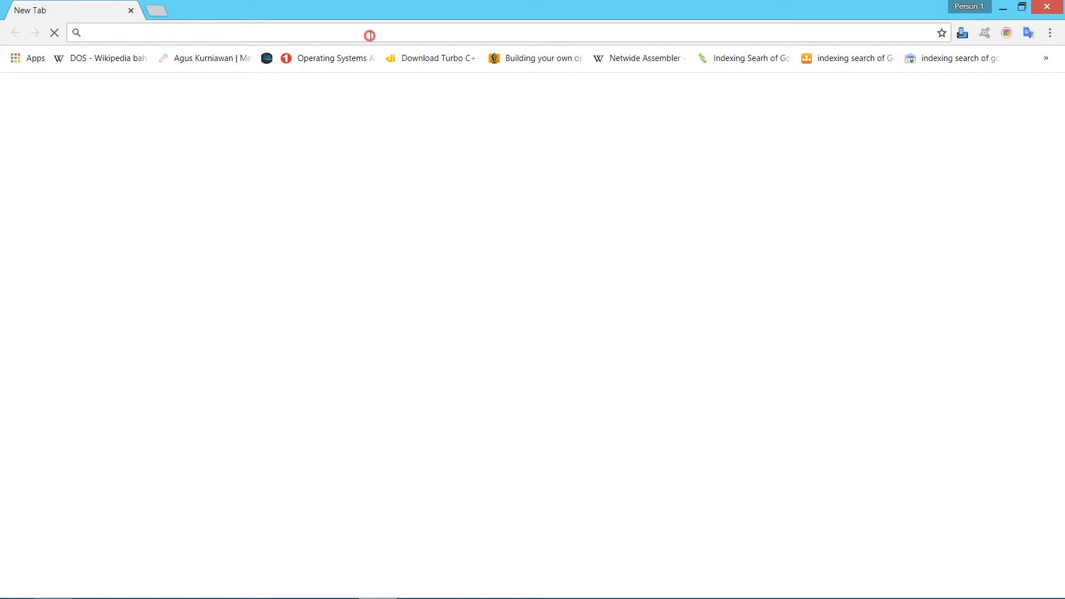
Step: Open bierpinter.com and go to the Tips & Trick article on installing Eclipse Indigo on Windows
{"action": "type", "text": "bierpinter.com"}
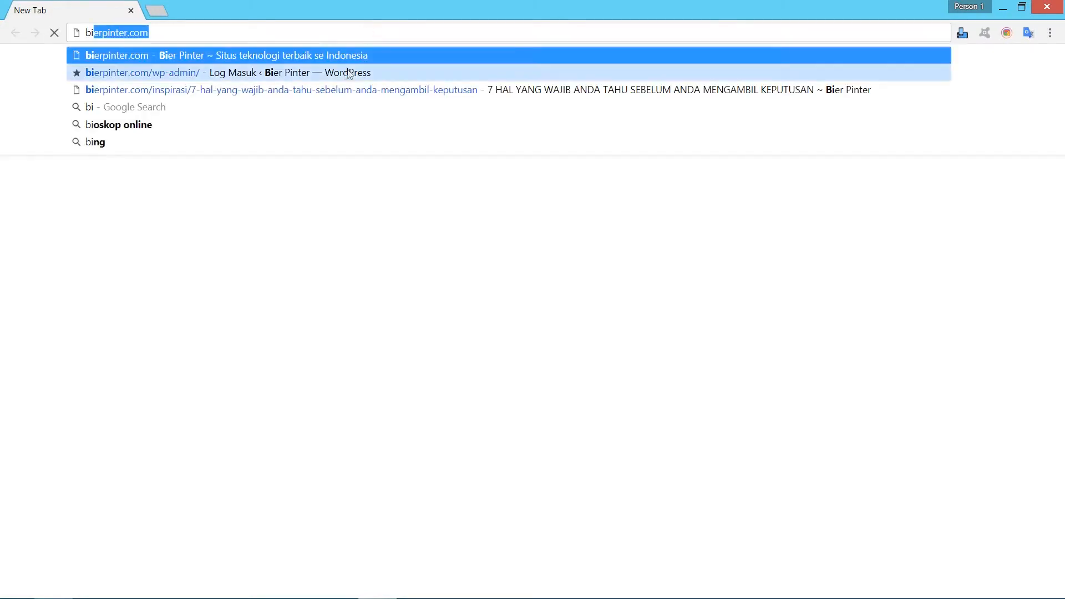
{"action": "key", "text": "Return"}
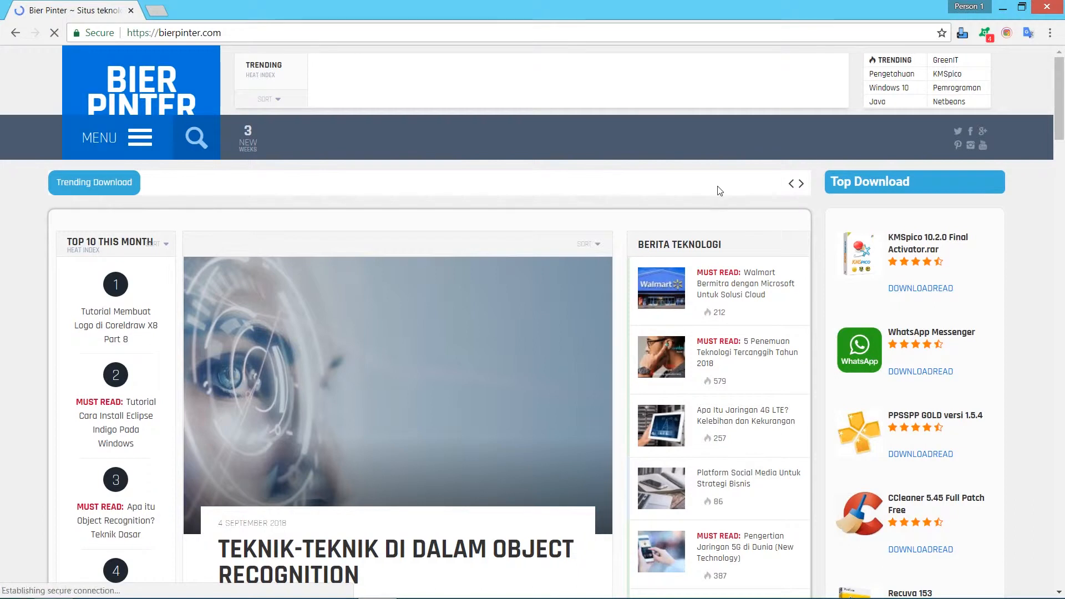
{"action": "scroll", "coordinate": [299, 216], "scroll_direction": "down", "scroll_amount": 5}
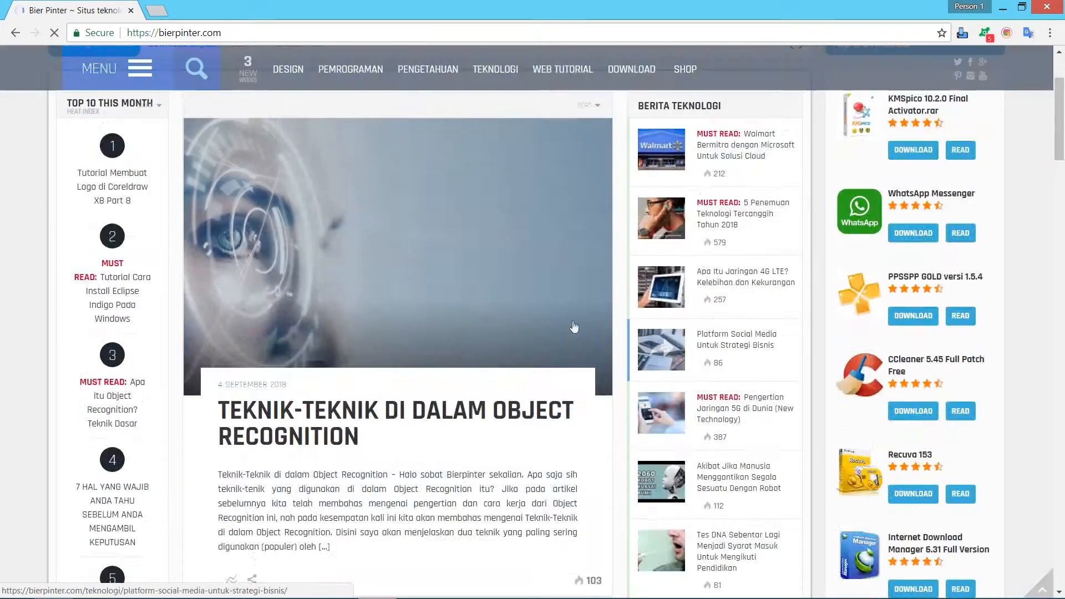
{"action": "scroll", "coordinate": [150, 250], "scroll_direction": "up", "scroll_amount": 5}
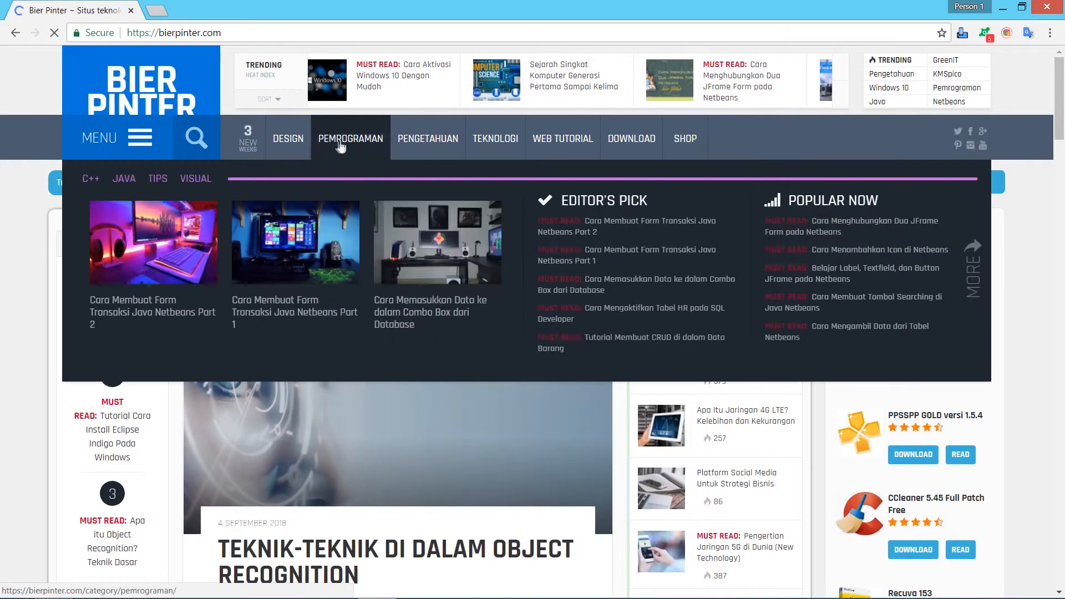
{"action": "mouse_move", "coordinate": [507, 138]}
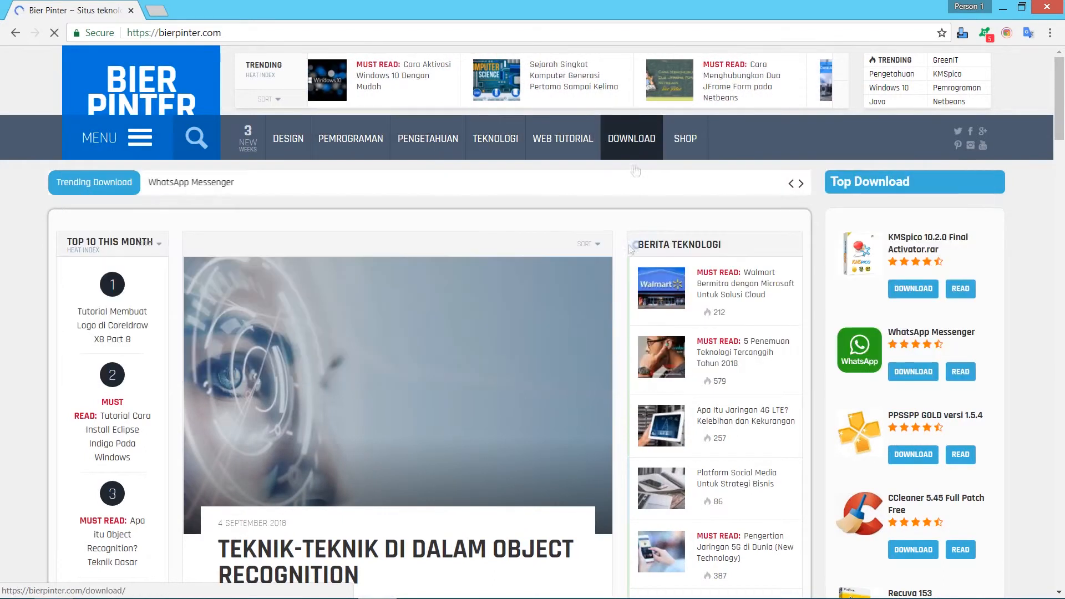
{"action": "scroll", "coordinate": [627, 332], "scroll_direction": "down", "scroll_amount": 5}
{"action": "scroll", "coordinate": [719, 410], "scroll_direction": "down", "scroll_amount": 10}
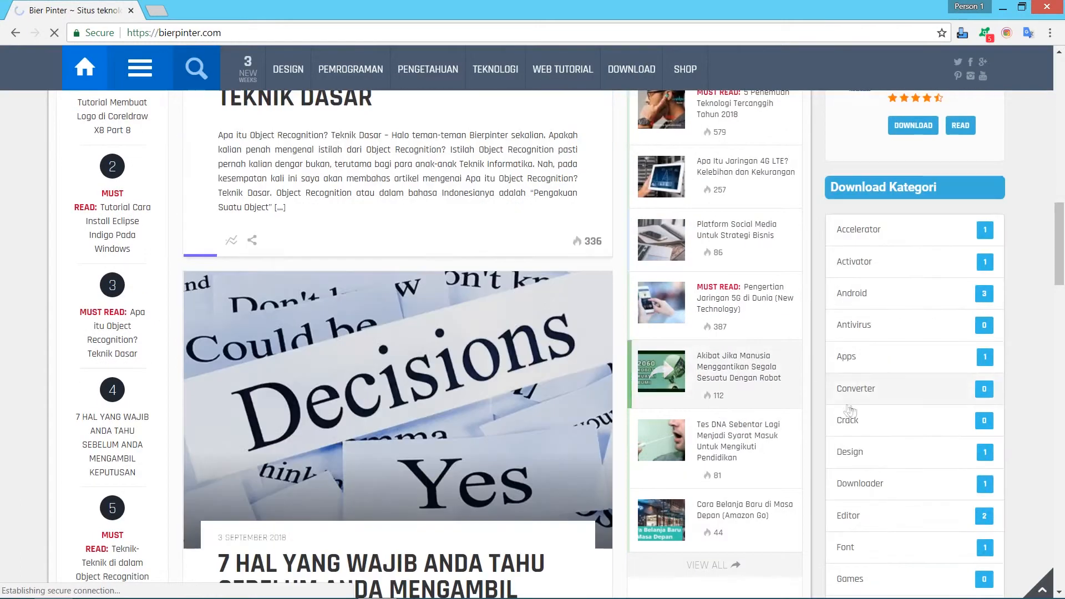
{"action": "scroll", "coordinate": [887, 423], "scroll_direction": "down", "scroll_amount": 10}
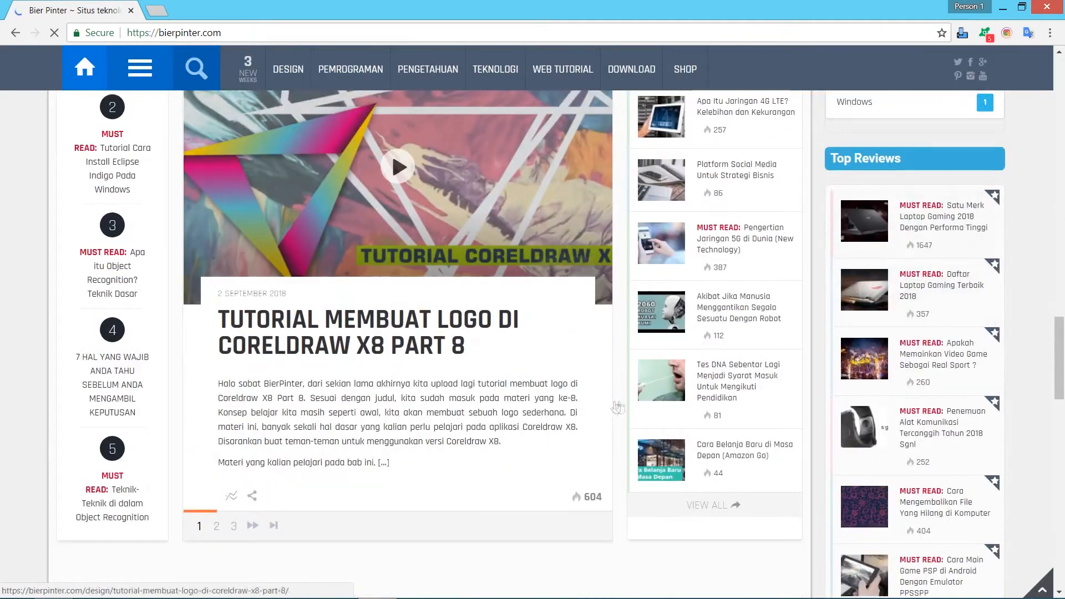
{"action": "scroll", "coordinate": [869, 445], "scroll_direction": "down", "scroll_amount": 5}
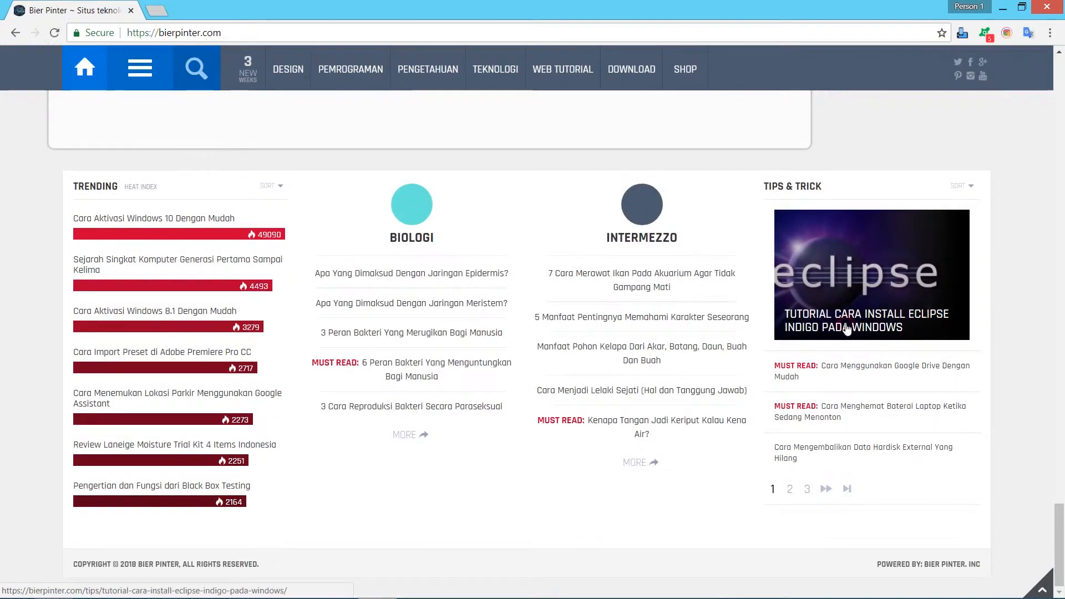
{"action": "left_click", "coordinate": [925, 407]}
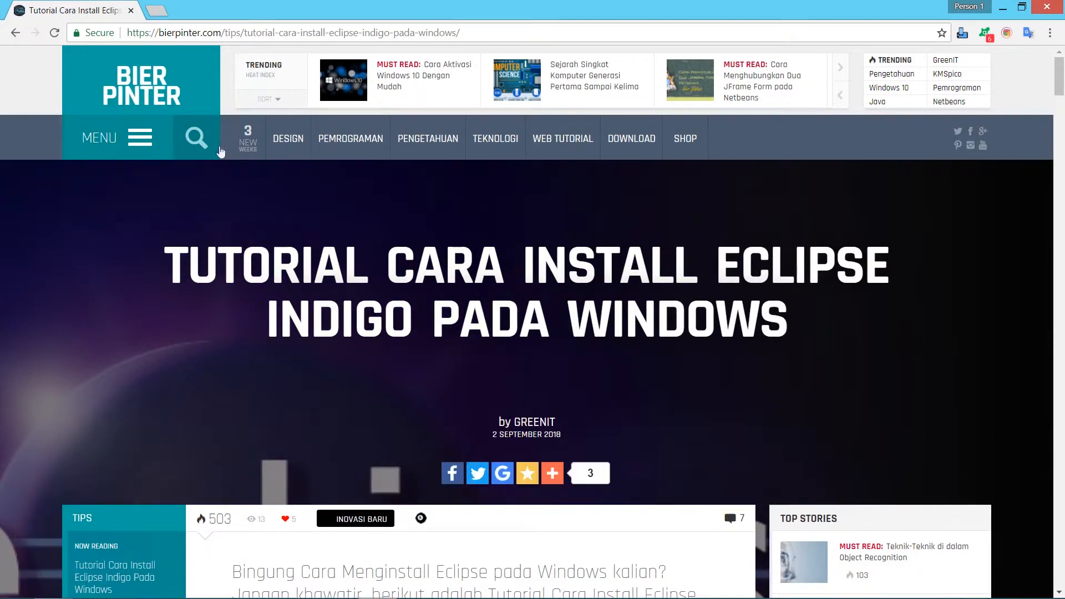
Step: Read the article down to the section on copying and extracting the required files
{"action": "left_click", "coordinate": [194, 143]}
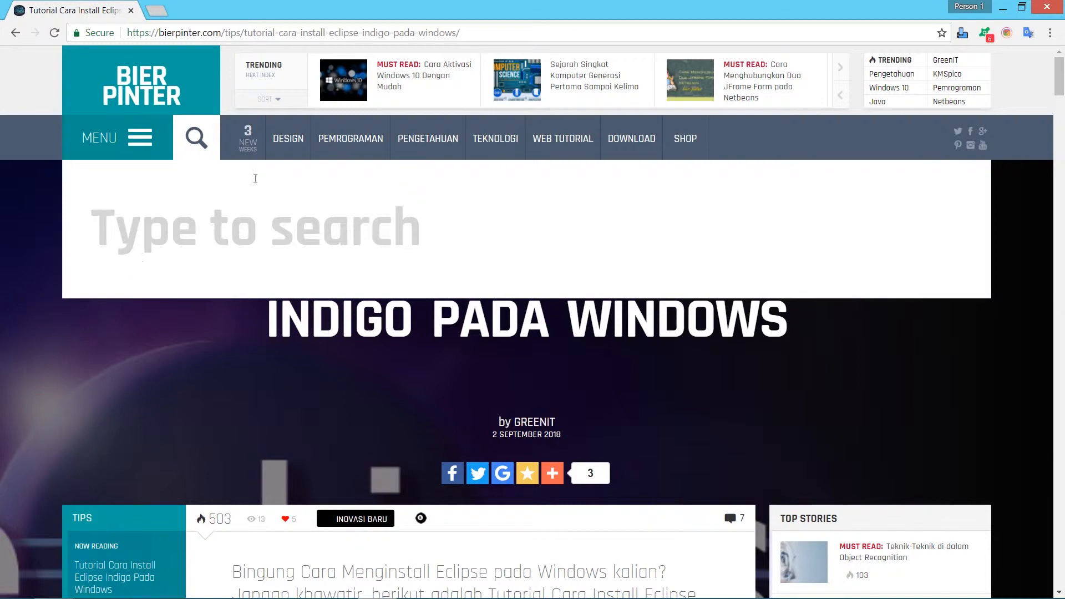
{"action": "left_click", "coordinate": [205, 153]}
{"action": "scroll", "coordinate": [555, 372], "scroll_direction": "down", "scroll_amount": 8}
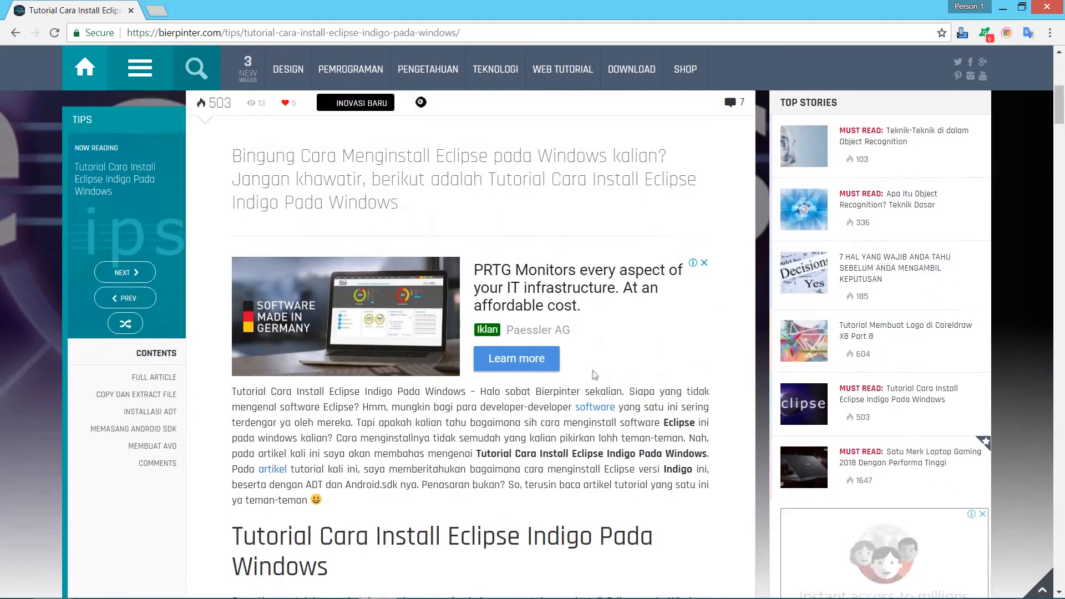
{"action": "scroll", "coordinate": [603, 372], "scroll_direction": "down", "scroll_amount": 6}
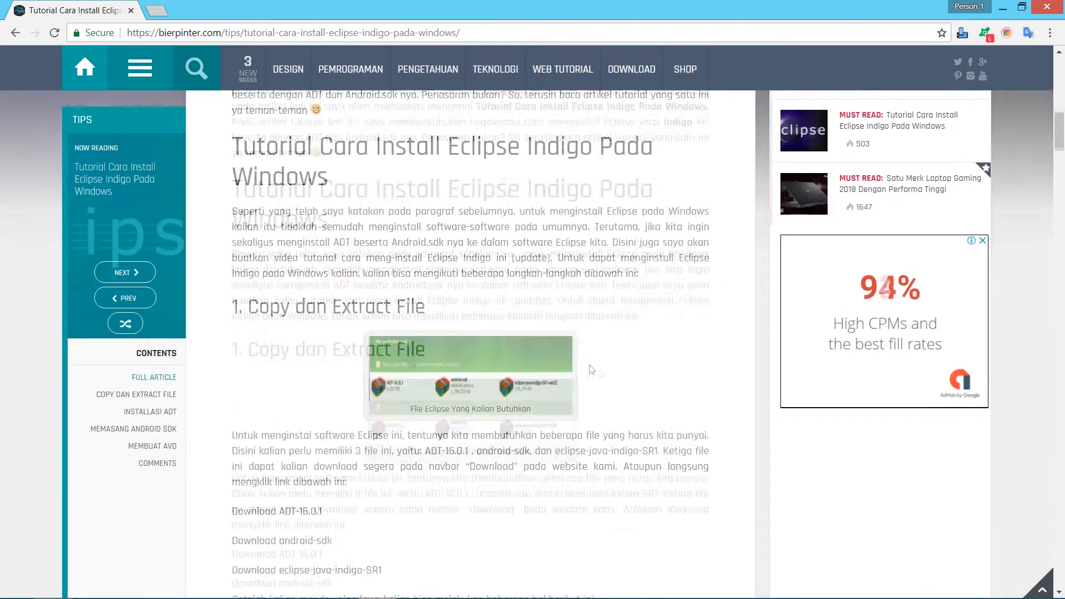
{"action": "double_click", "coordinate": [360, 339]}
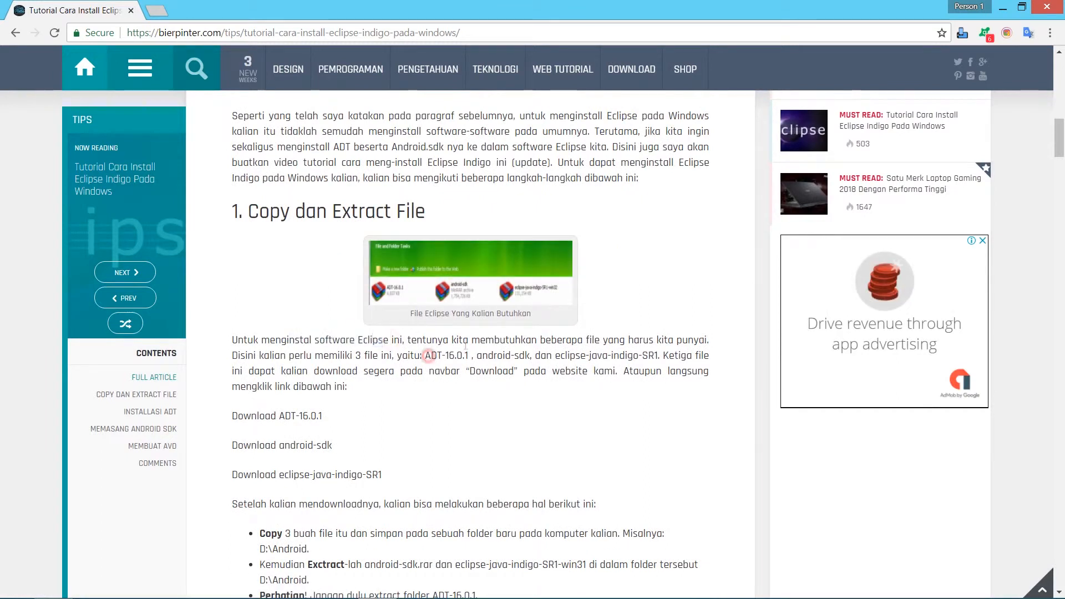
{"action": "scroll", "coordinate": [452, 373], "scroll_direction": "down", "scroll_amount": 1}
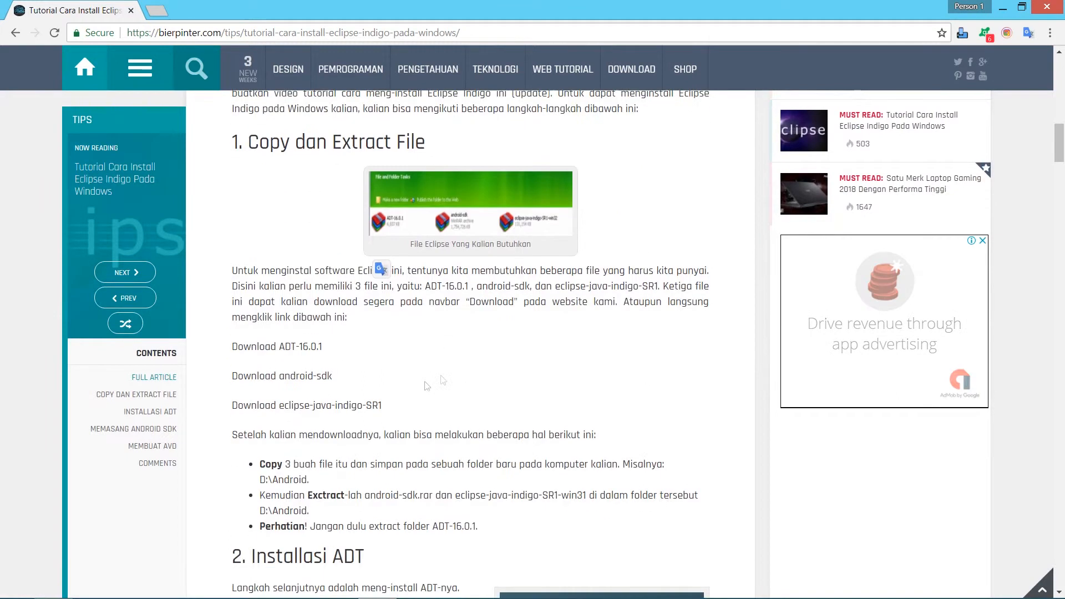
{"action": "scroll", "coordinate": [398, 413], "scroll_direction": "down", "scroll_amount": 2}
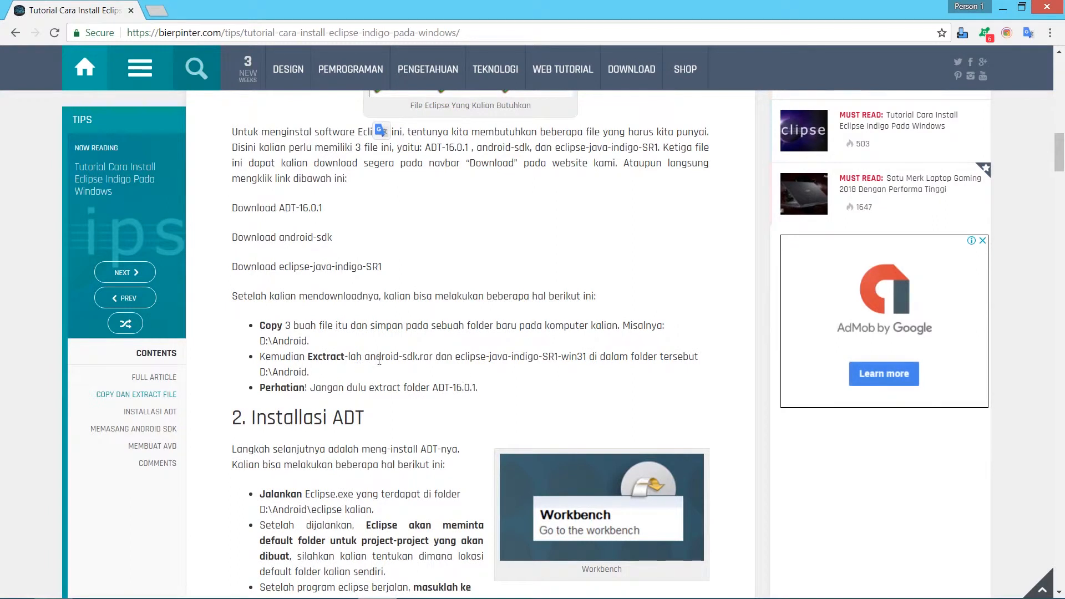
Step: Switch to File Explorer, copy the Eclipse folder from D:\Installer to the root of drive D, and open the copy
{"action": "mouse_move", "coordinate": [76, 585]}
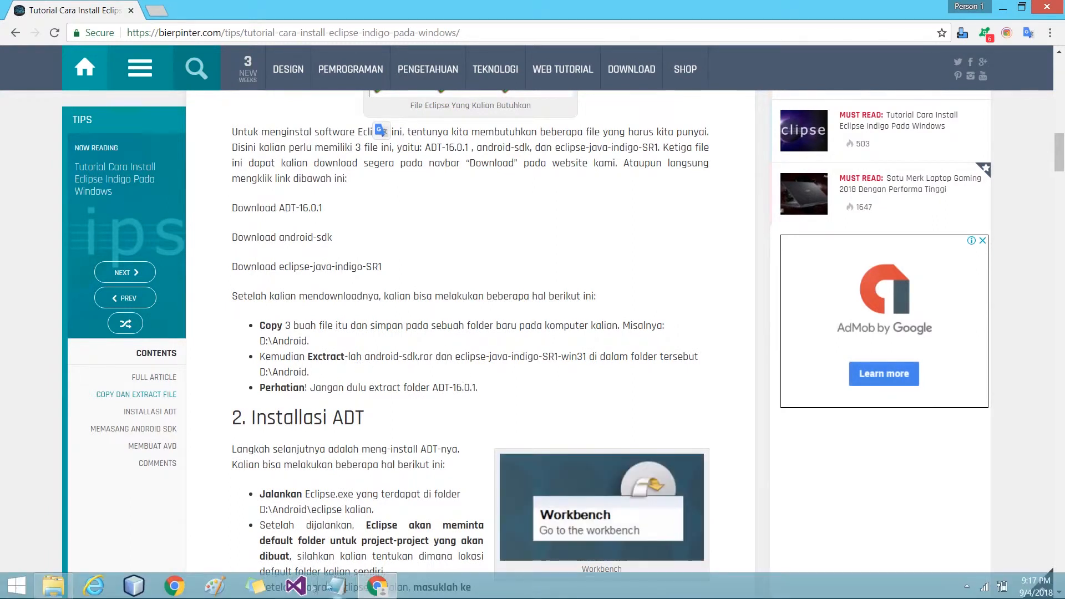
{"action": "left_click", "coordinate": [66, 585]}
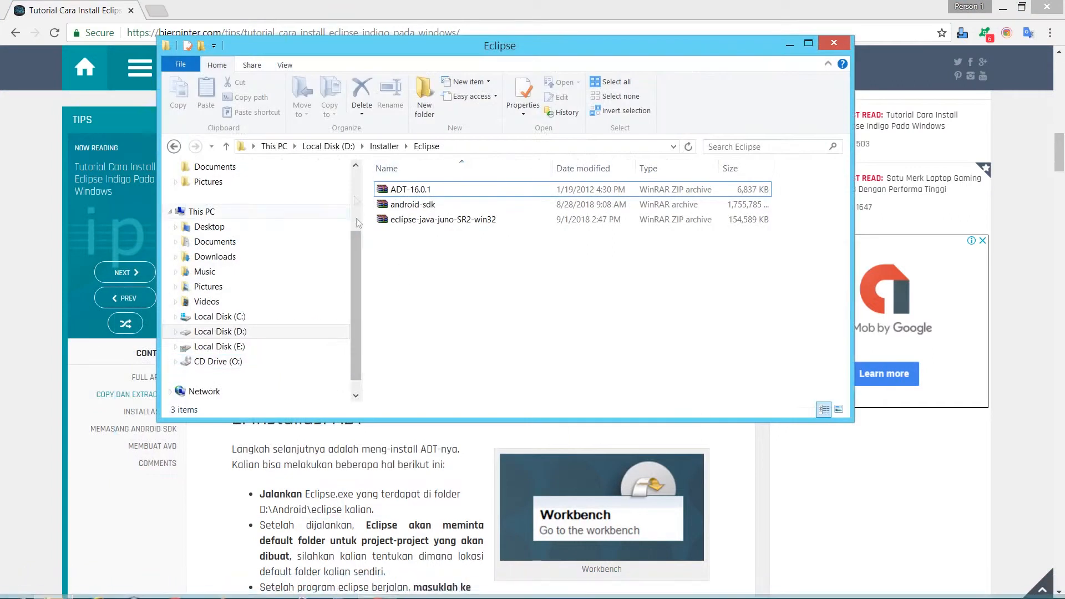
{"action": "left_click", "coordinate": [174, 146]}
{"action": "key", "text": "ctrl+c"}
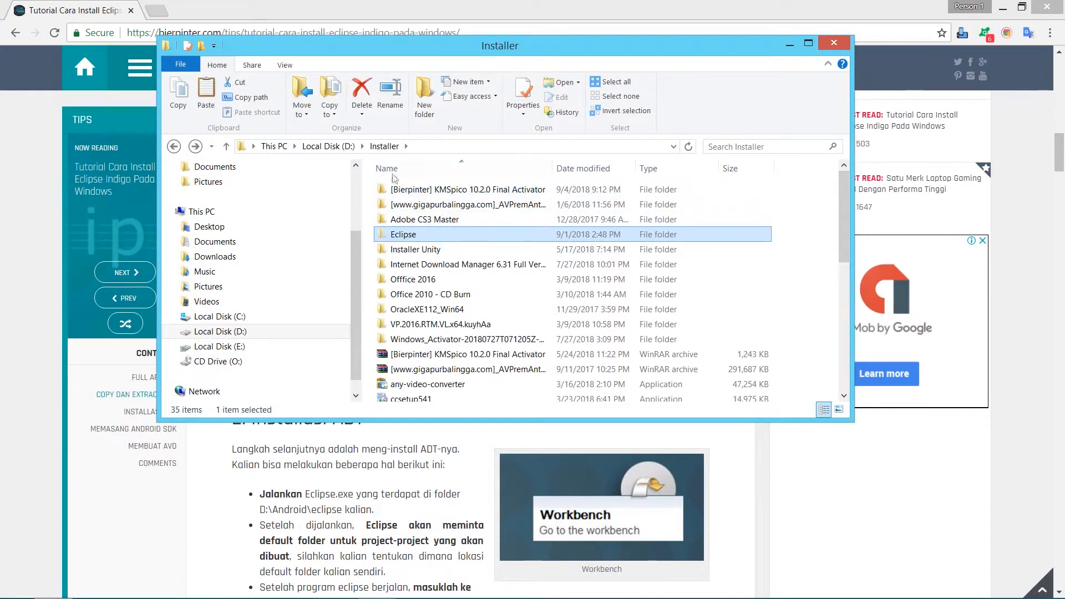
{"action": "left_click", "coordinate": [328, 146]}
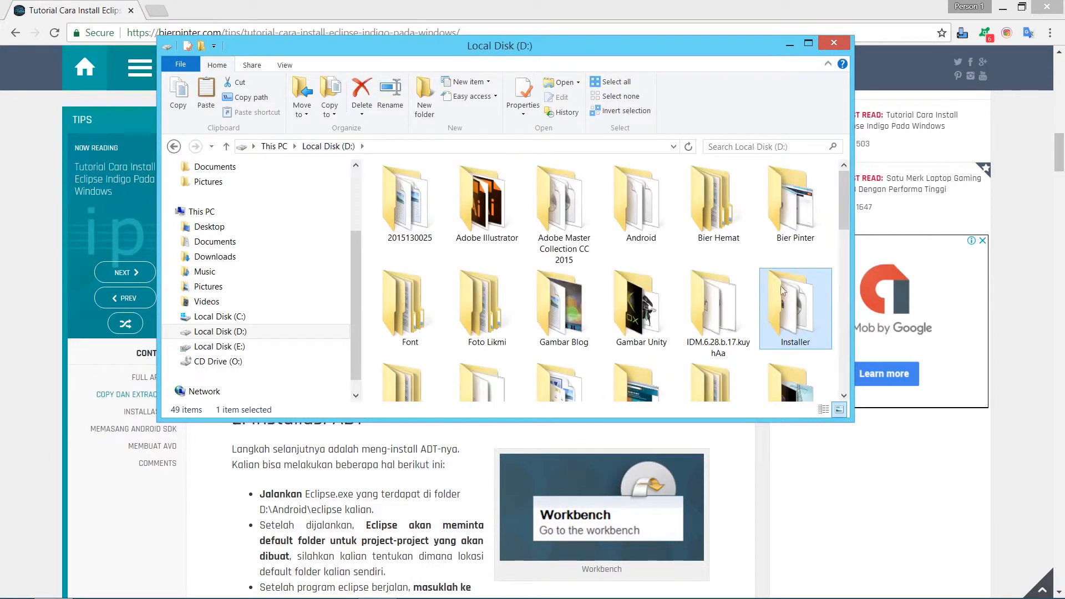
{"action": "left_click", "coordinate": [755, 166]}
{"action": "key", "text": "ctrl+v"}
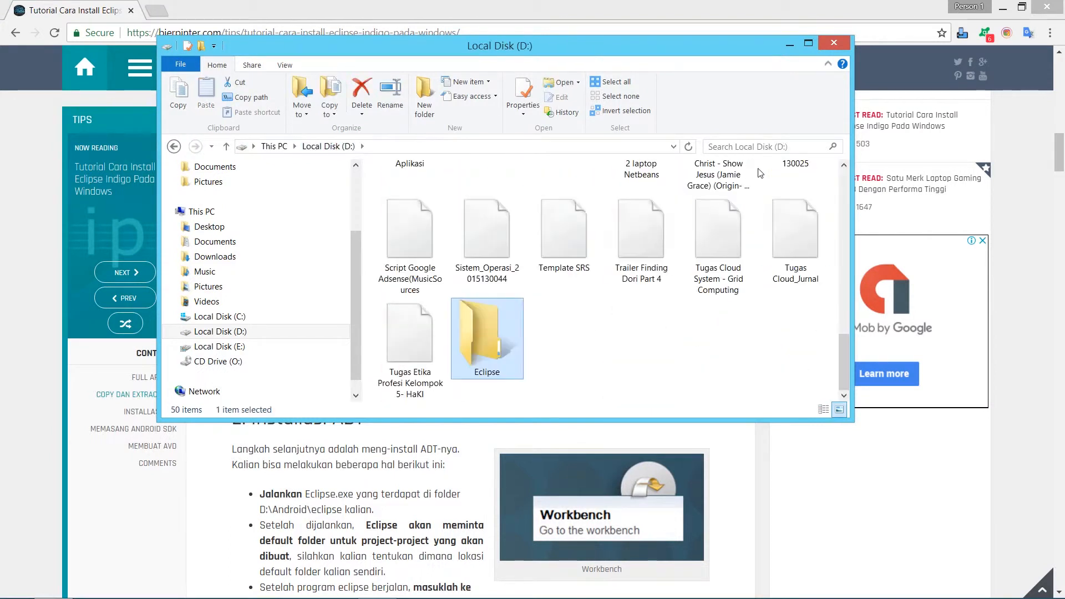
{"action": "double_click", "coordinate": [499, 339]}
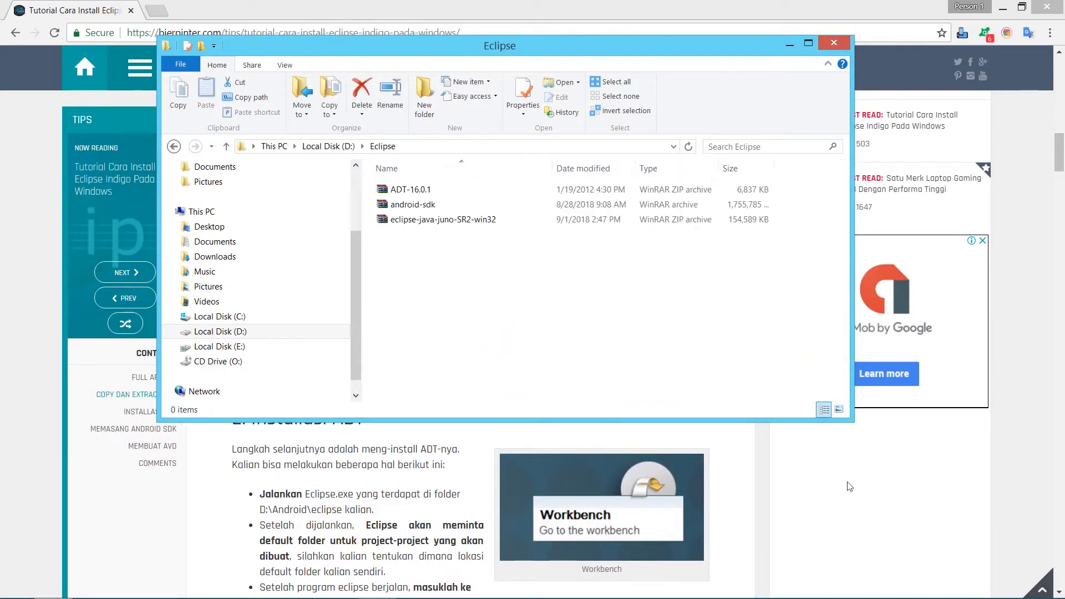
Step: Check the article's instructions on which archives to extract and how to treat ADT-16.0.1
{"action": "left_click", "coordinate": [993, 487]}
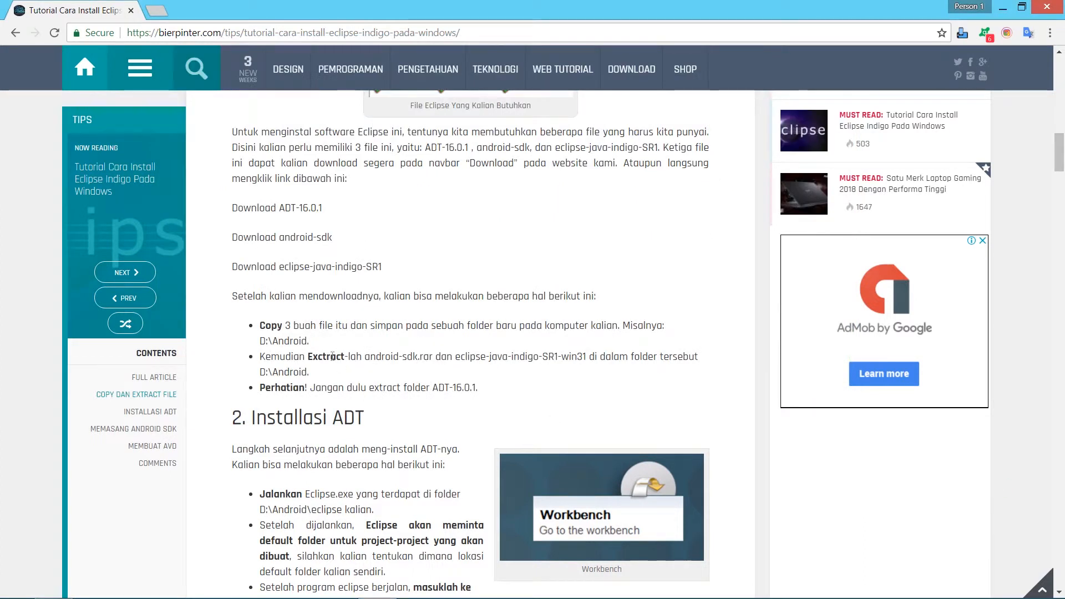
{"action": "left_click_drag", "start_coordinate": [413, 387], "coordinate": [466, 384]}
{"action": "left_click", "coordinate": [488, 388]}
Step: Extract the eclipse-java-juno-SR2-win32 archive directly into the D:\Eclipse\Android folder
{"action": "key", "text": "alt+Tab"}
{"action": "left_click", "coordinate": [458, 228]}
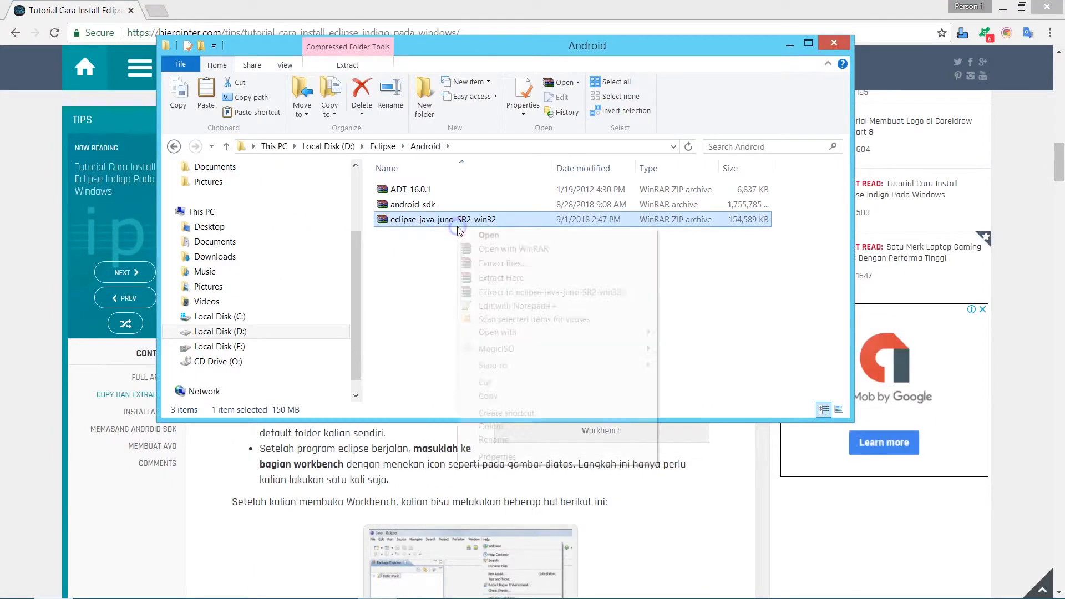
{"action": "right_click", "coordinate": [458, 227]}
{"action": "left_click", "coordinate": [496, 280]}
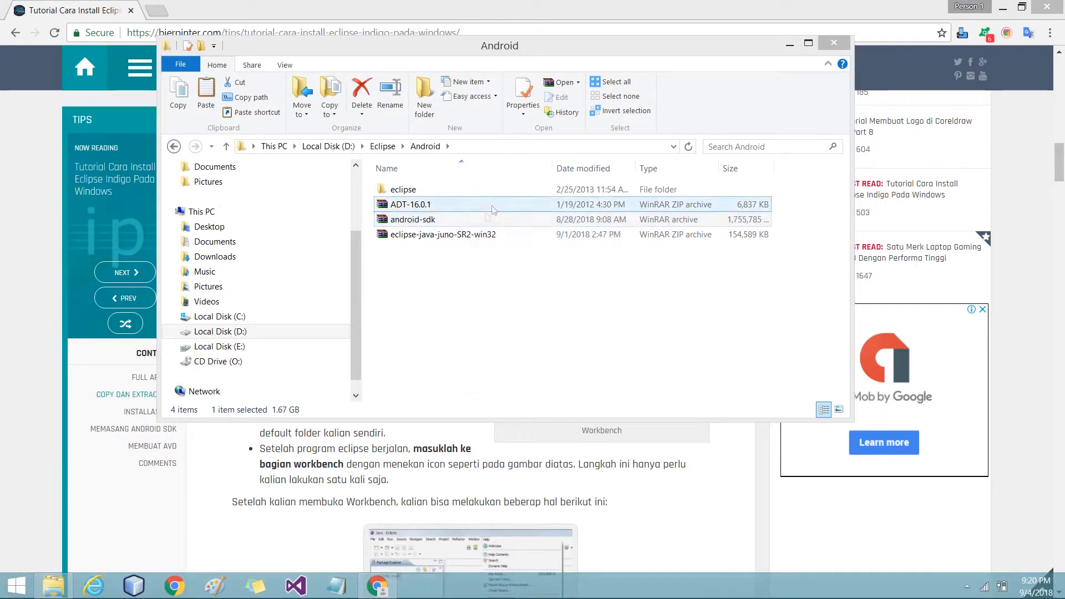
Step: Extract the android-sdk archive into the current Android folder
{"action": "left_click", "coordinate": [478, 231]}
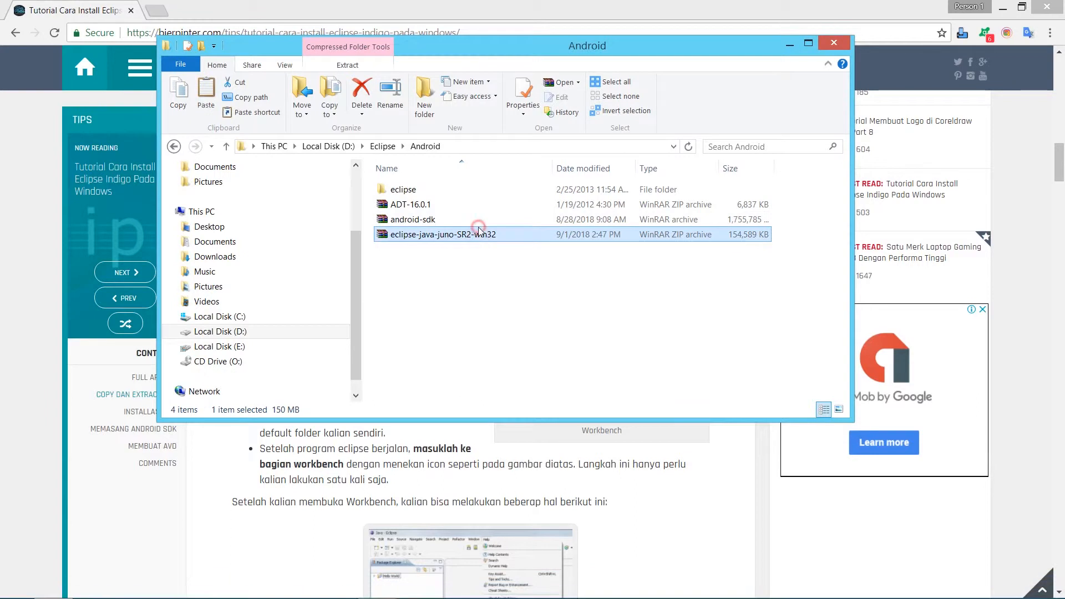
{"action": "left_click", "coordinate": [480, 222]}
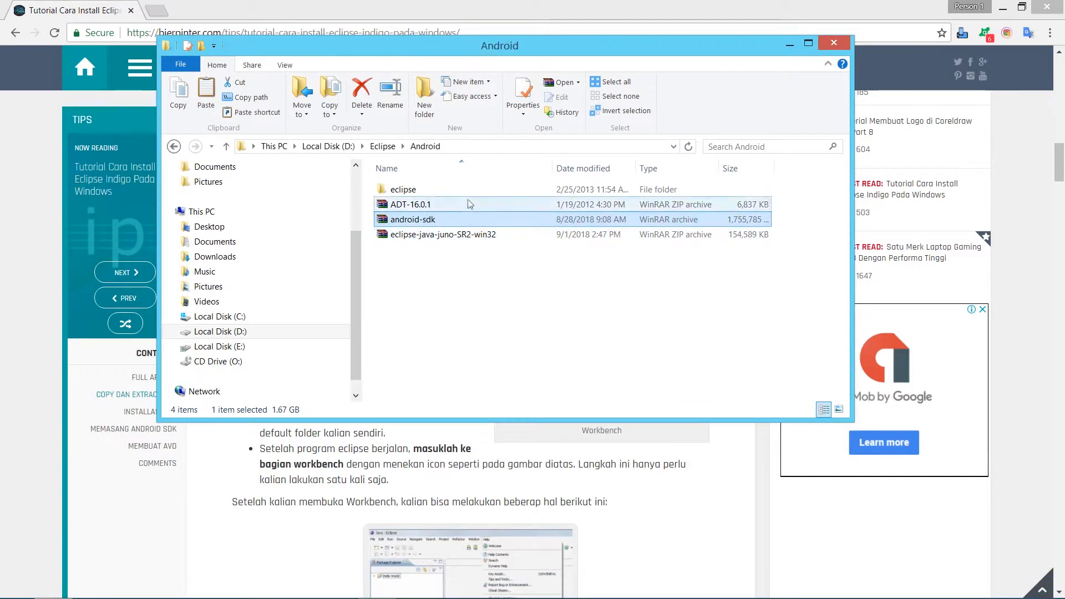
{"action": "right_click", "coordinate": [475, 220]}
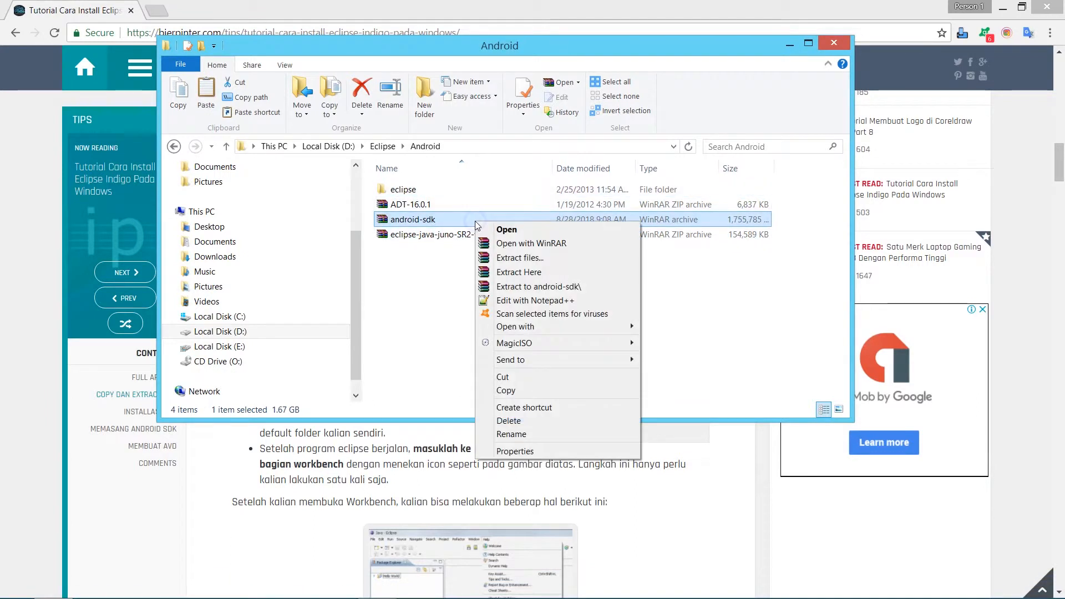
{"action": "left_click", "coordinate": [537, 273]}
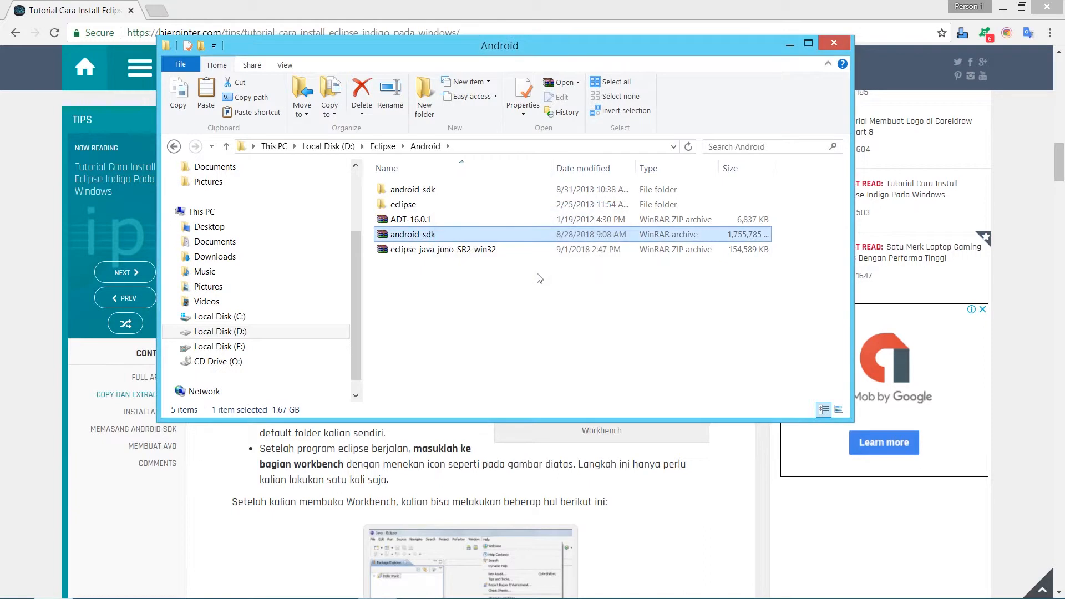
Step: Check the article's first ADT installation steps and open the extracted eclipse folder in File Explorer
{"action": "left_click", "coordinate": [560, 472]}
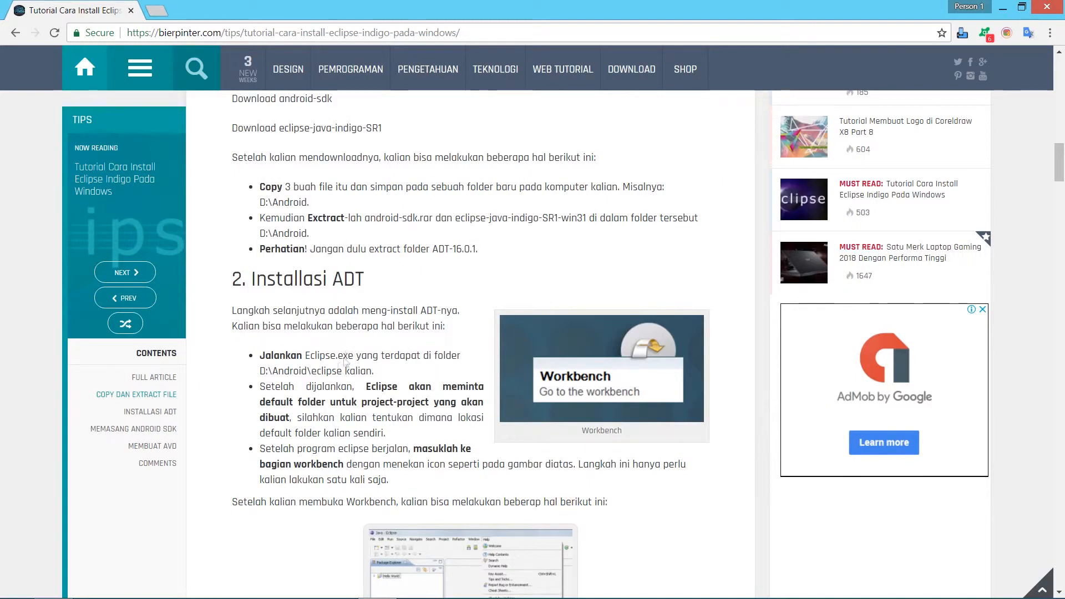
{"action": "left_click", "coordinate": [348, 351]}
{"action": "key", "text": "alt+Tab"}
{"action": "double_click", "coordinate": [464, 205]}
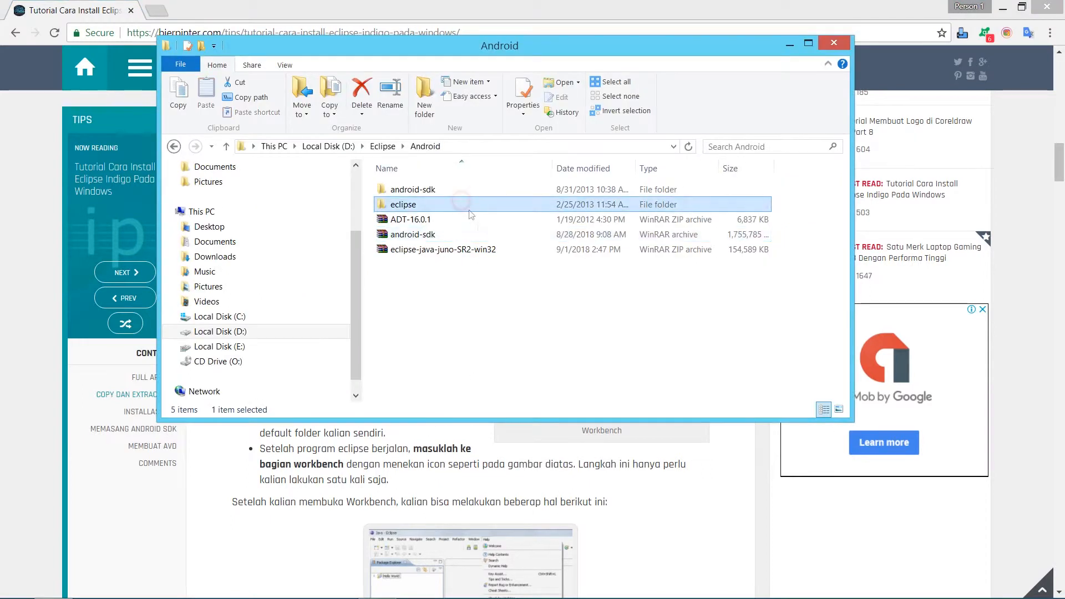
Step: Launch the eclipse application from the D:\Eclipse\Android\eclipse folder
{"action": "double_click", "coordinate": [441, 312]}
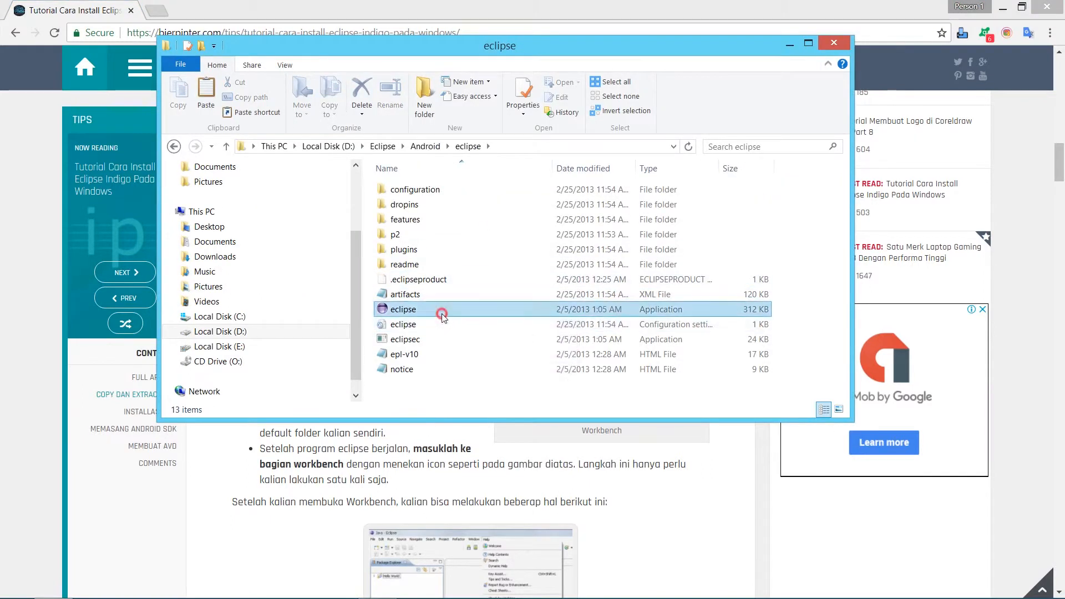
{"action": "key", "text": "alt+Tab"}
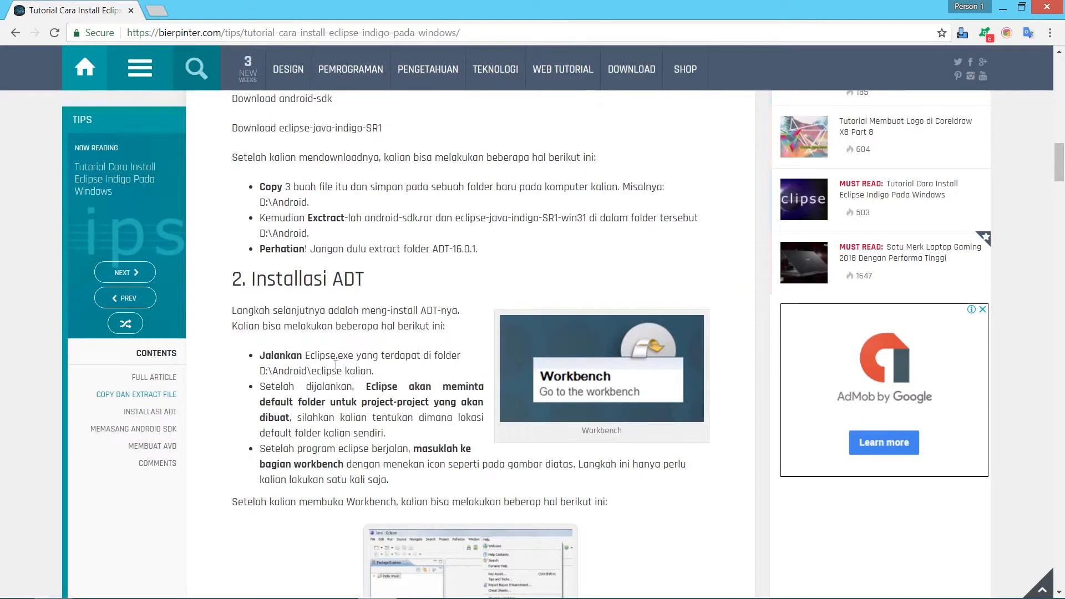
{"action": "key", "text": "alt+Tab"}
{"action": "double_click", "coordinate": [438, 312]}
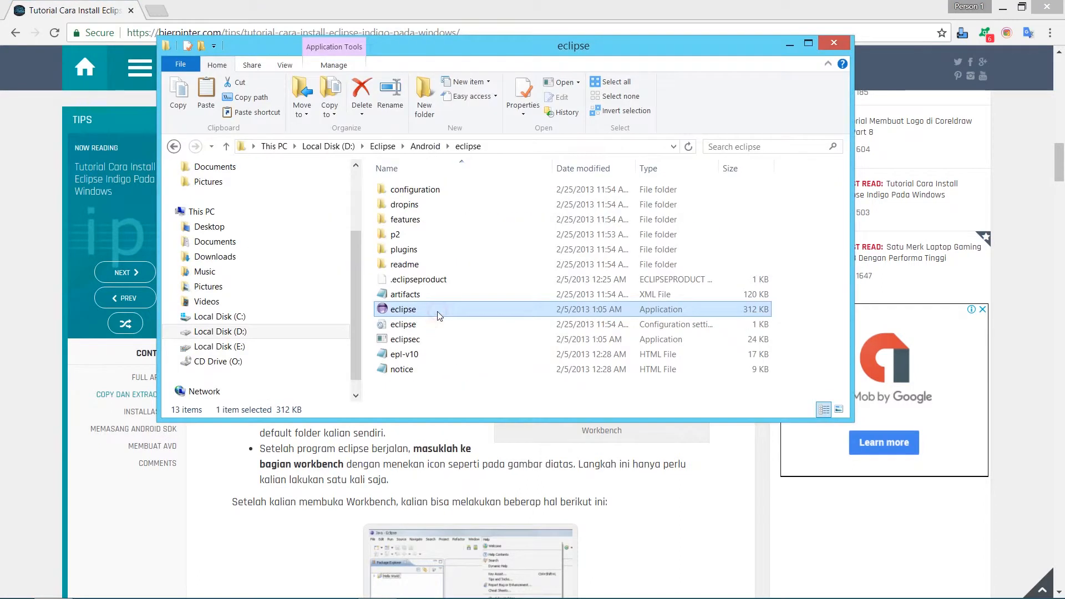
{"action": "right_click", "coordinate": [438, 311]}
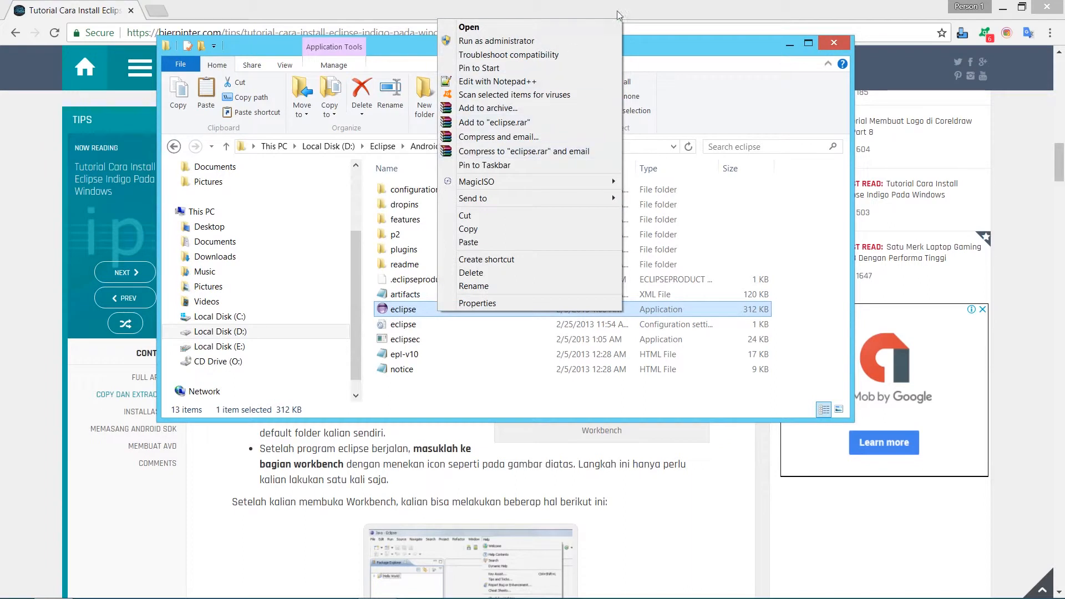
{"action": "left_click", "coordinate": [590, 26]}
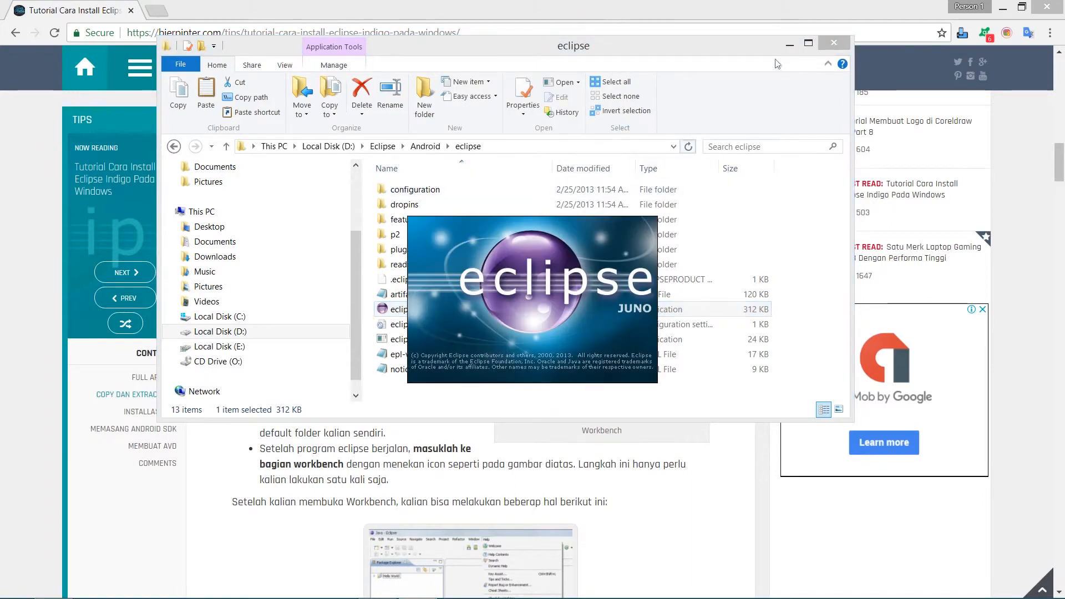
Step: Read the article's instructions on choosing a default folder for Eclipse projects and check the Workspace Launcher
{"action": "left_click", "coordinate": [785, 47]}
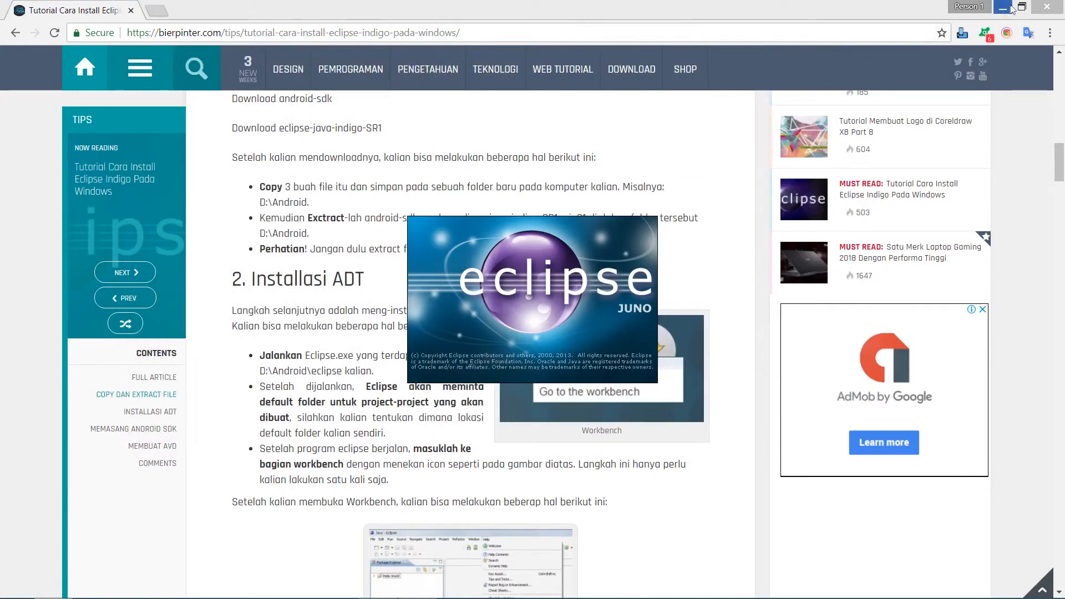
{"action": "left_click", "coordinate": [996, 12]}
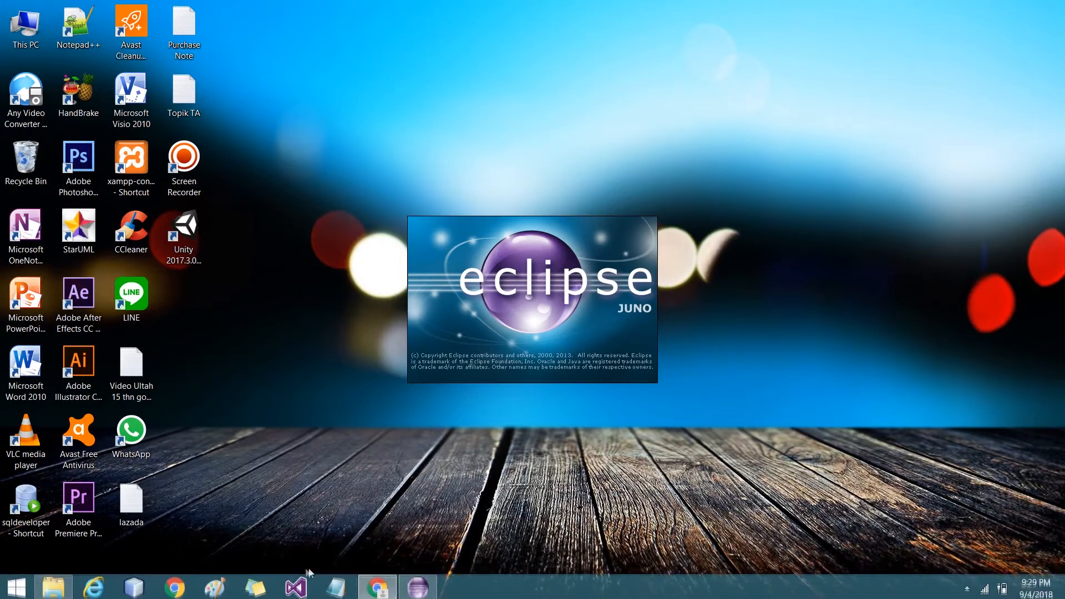
{"action": "left_click", "coordinate": [377, 585]}
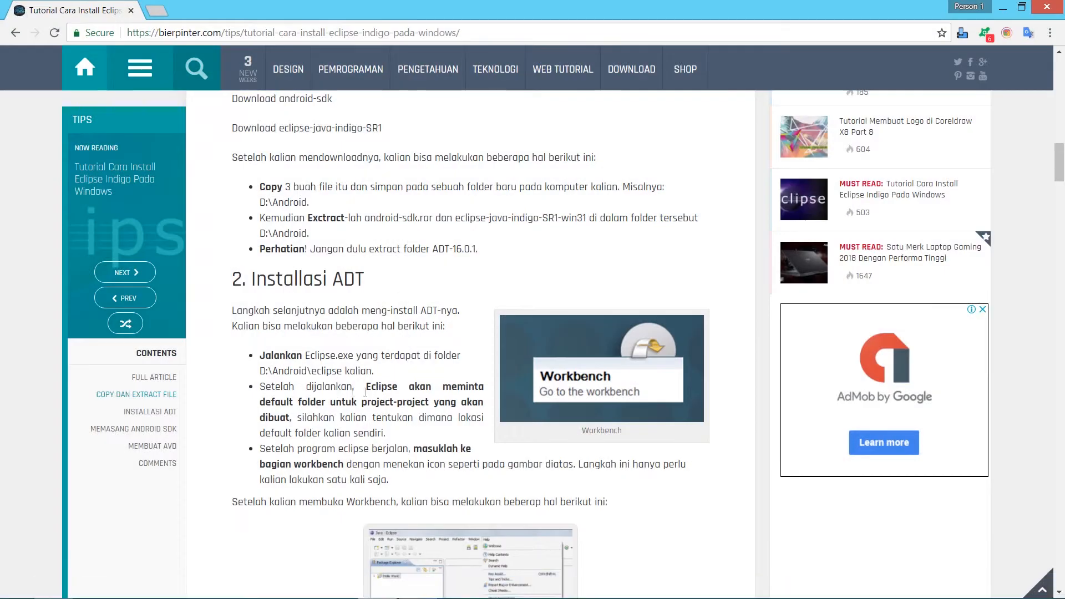
{"action": "left_click_drag", "start_coordinate": [326, 402], "coordinate": [442, 402]}
{"action": "left_click", "coordinate": [386, 442]}
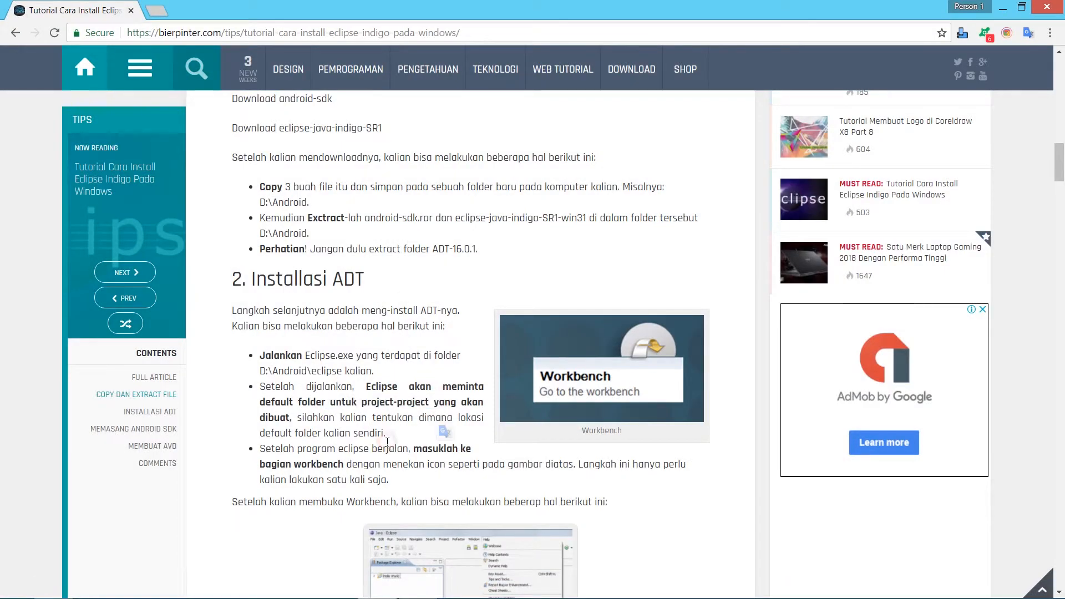
{"action": "scroll", "coordinate": [382, 439], "scroll_direction": "down", "scroll_amount": 1}
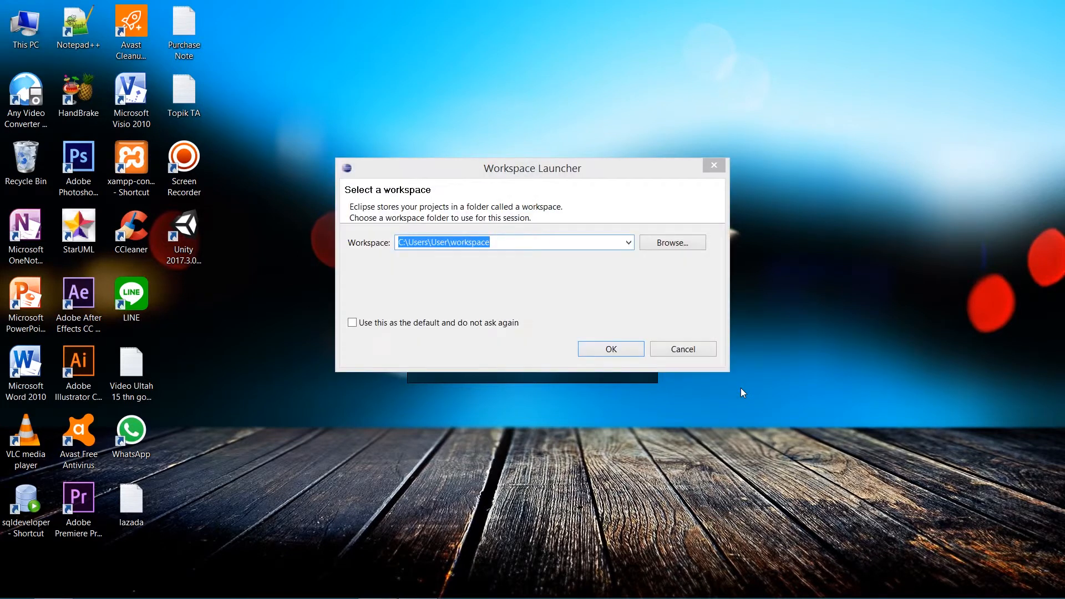
{"action": "mouse_move", "coordinate": [256, 598]}
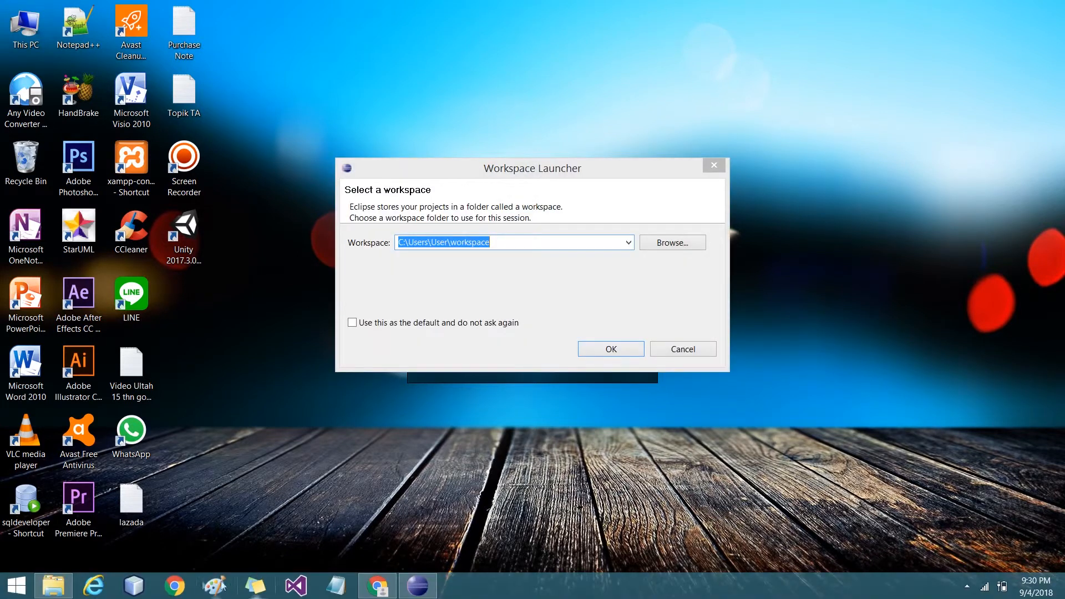
{"action": "left_click", "coordinate": [377, 586]}
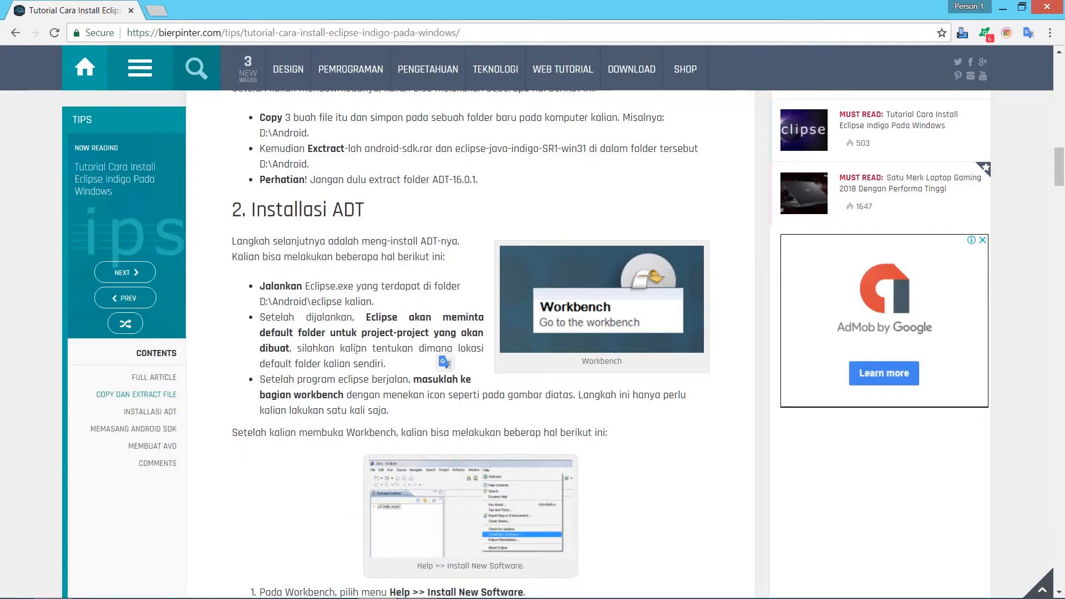
Step: Create a folder named Workspace Eclipse at the root of Local Disk (D:) in File Explorer
{"action": "mouse_move", "coordinate": [274, 594]}
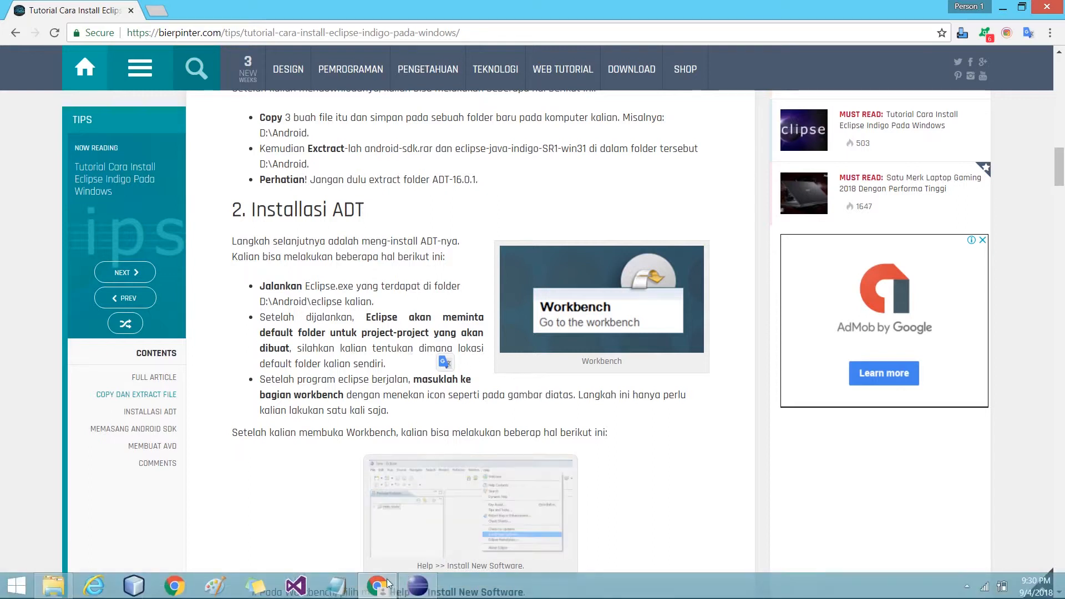
{"action": "left_click", "coordinate": [53, 585]}
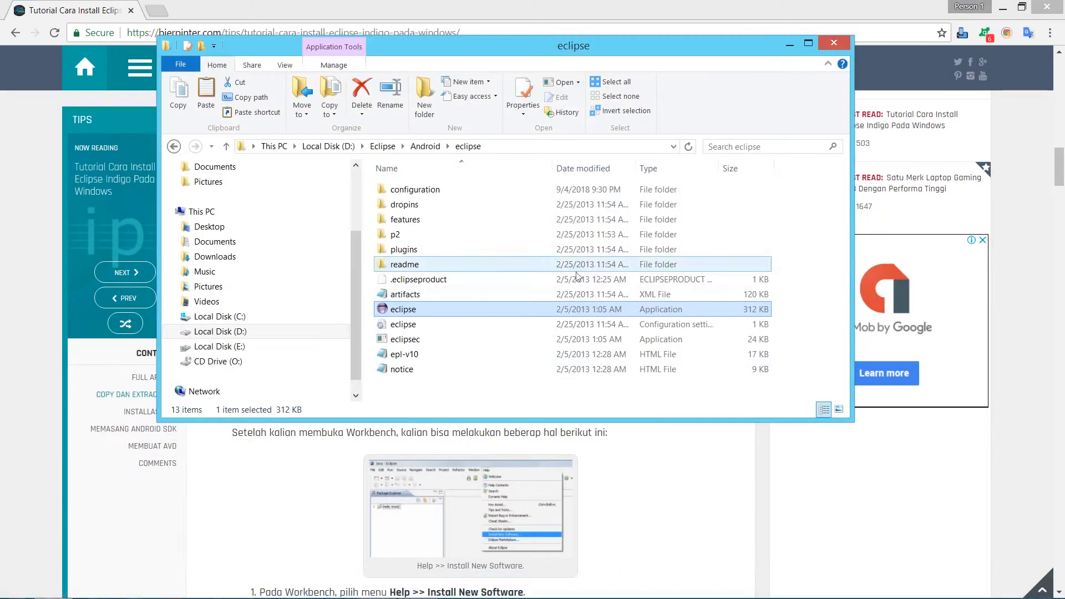
{"action": "left_click", "coordinate": [287, 332]}
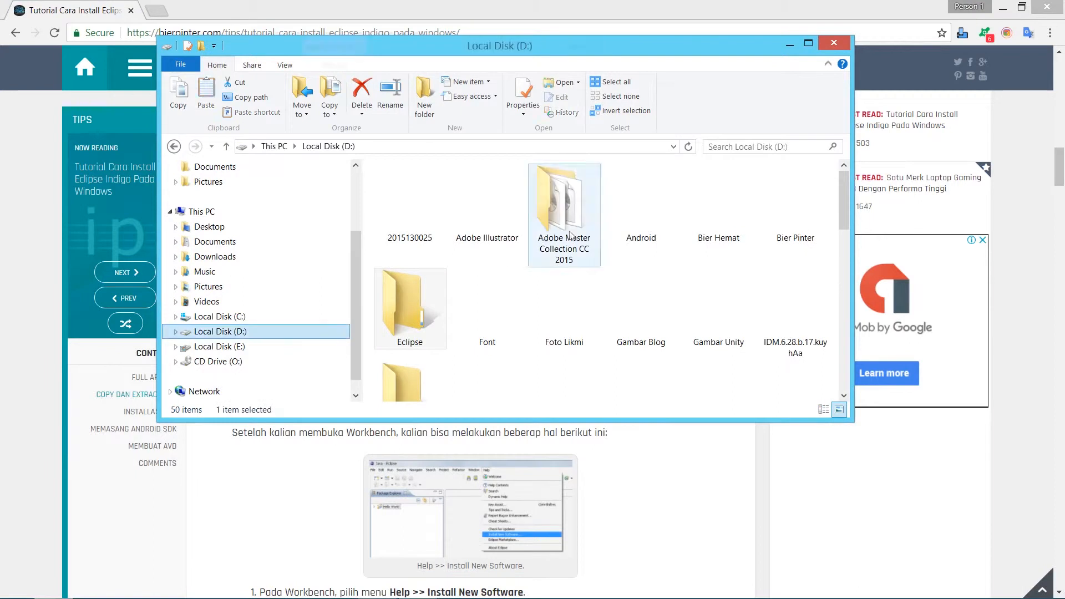
{"action": "left_click", "coordinate": [427, 109]}
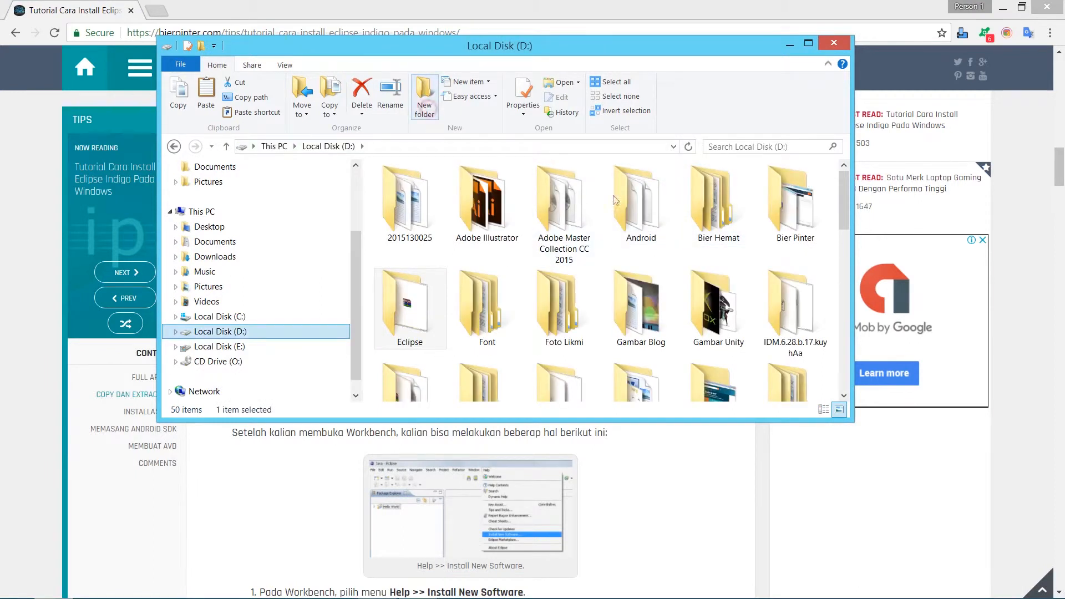
{"action": "type", "text": "Workspace Eclipse"}
{"action": "key", "text": "Return"}
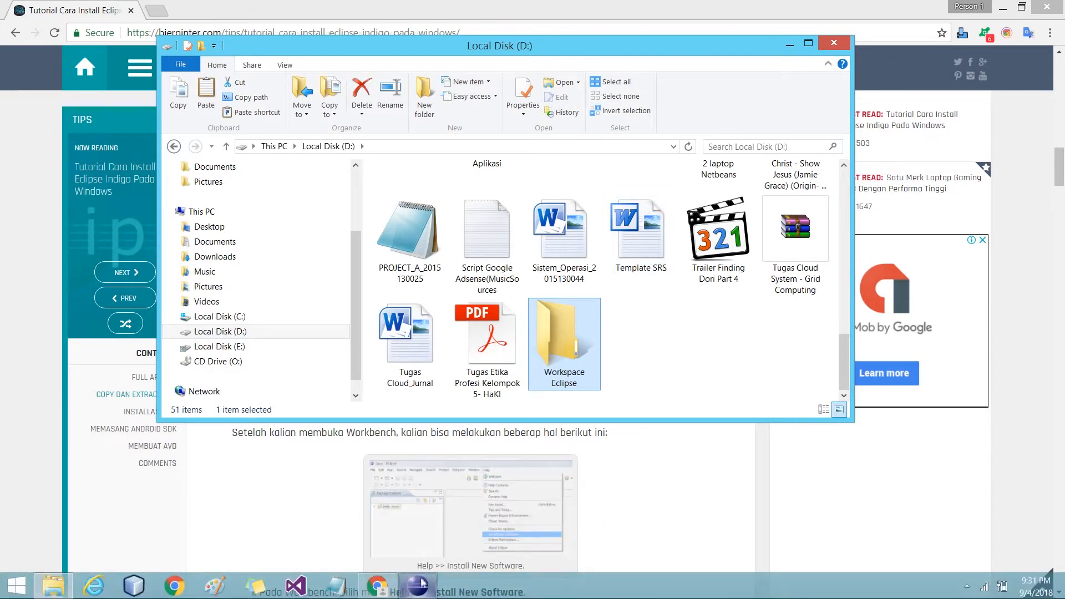
Step: Choose the Workspace Eclipse folder on Local Disk (D:) as the workspace directory in Eclipse's Workspace Launcher
{"action": "left_click", "coordinate": [422, 582]}
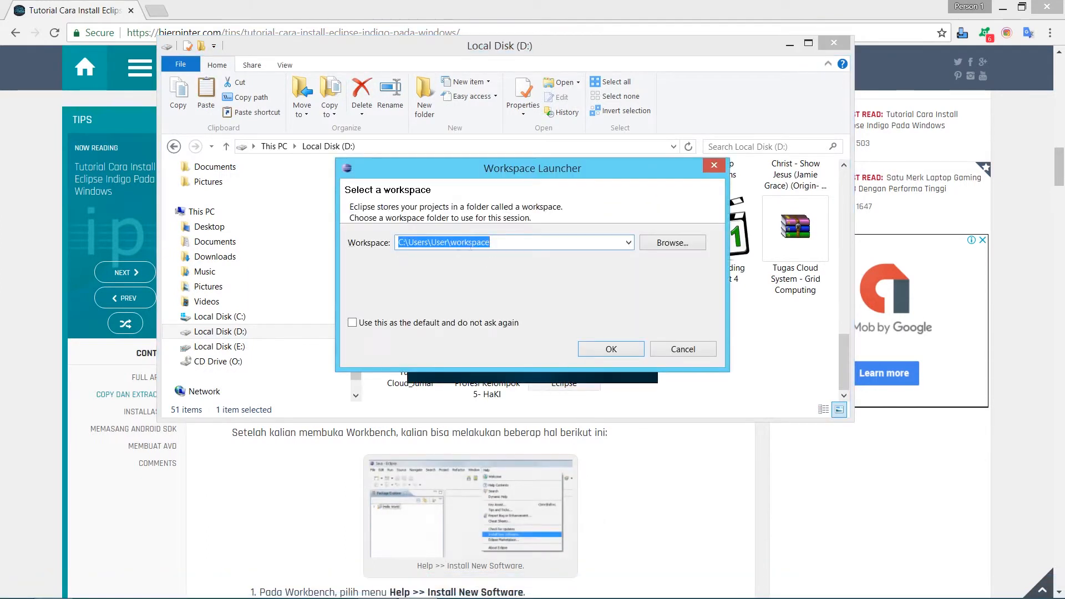
{"action": "key", "text": "alt+Tab"}
{"action": "key", "text": "alt+Tab"}
{"action": "left_click", "coordinate": [669, 244]}
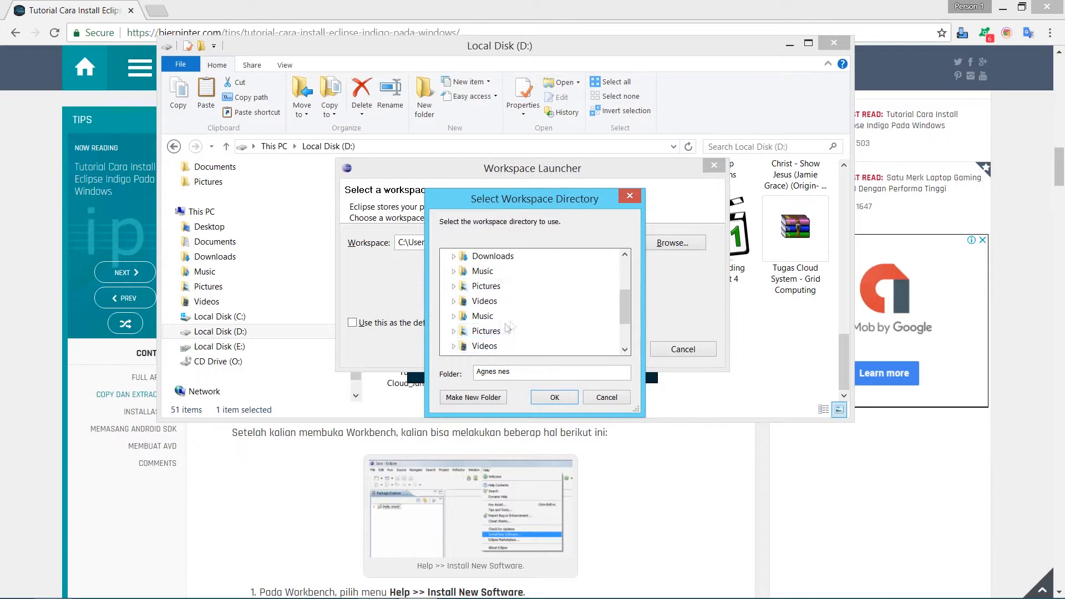
{"action": "left_click", "coordinate": [507, 272]}
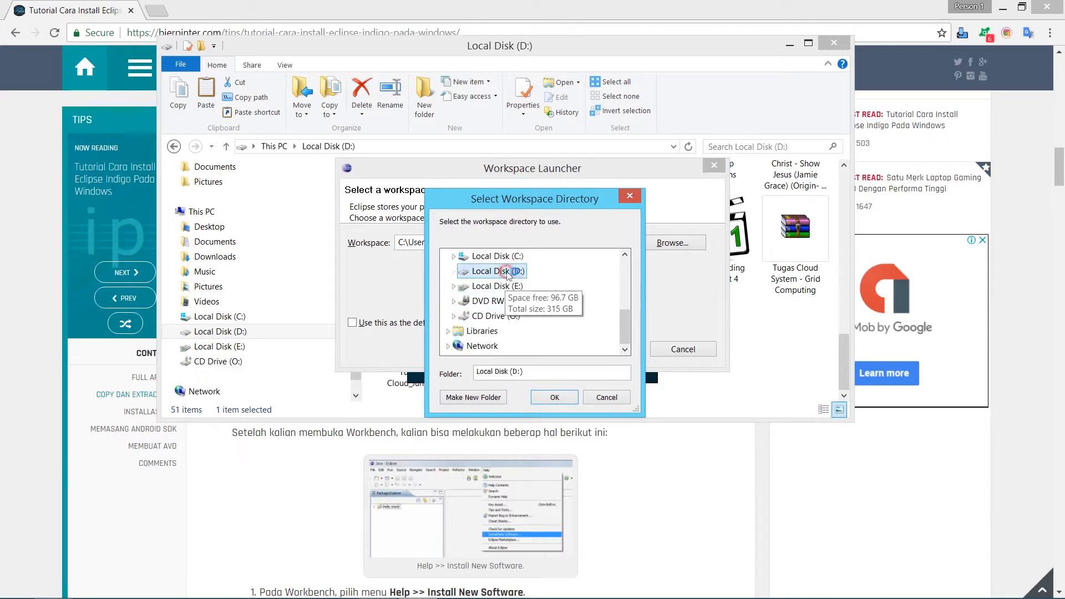
{"action": "scroll", "coordinate": [537, 319], "scroll_direction": "down", "scroll_amount": 4}
{"action": "scroll", "coordinate": [536, 318], "scroll_direction": "up", "scroll_amount": 5}
{"action": "left_click", "coordinate": [521, 299]}
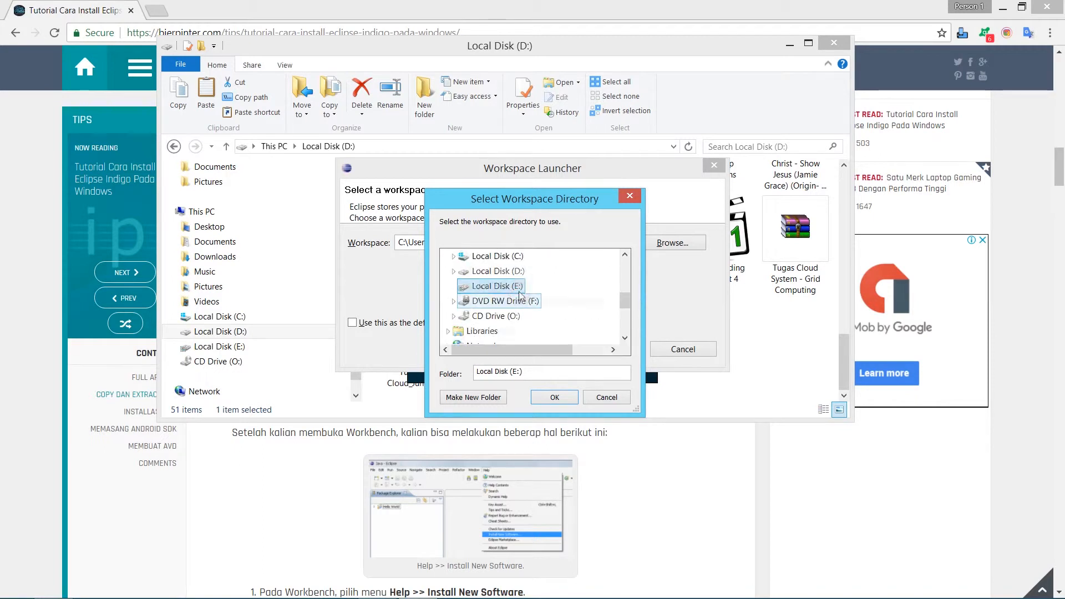
{"action": "scroll", "coordinate": [506, 283], "scroll_direction": "up", "scroll_amount": 1}
{"action": "left_click", "coordinate": [505, 284]}
{"action": "scroll", "coordinate": [536, 306], "scroll_direction": "down", "scroll_amount": 10}
{"action": "left_click", "coordinate": [513, 285]}
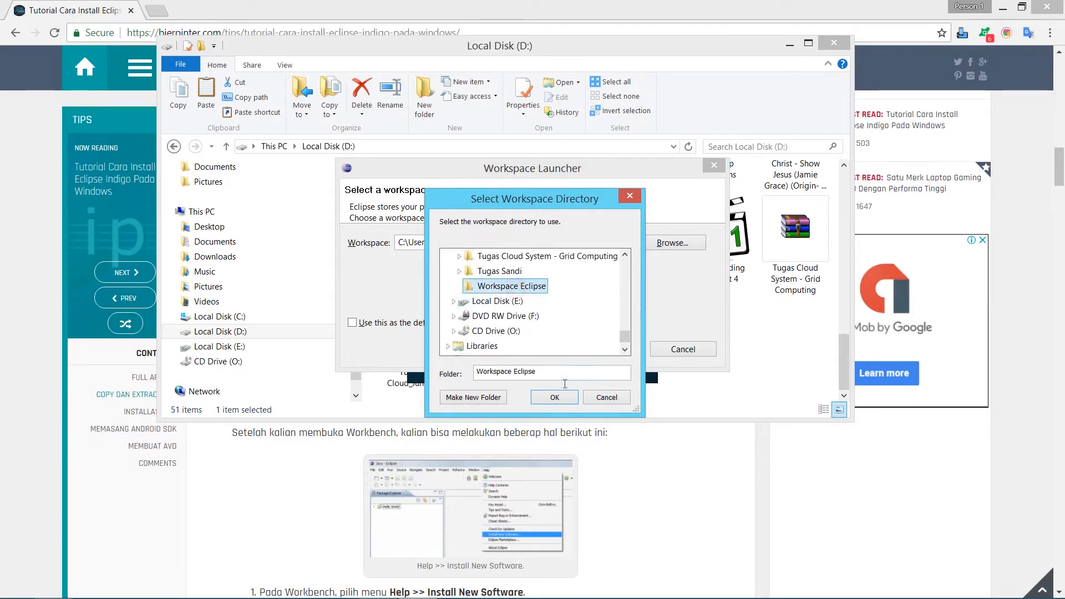
{"action": "left_click", "coordinate": [554, 400]}
Step: Recheck the article's workspace instructions, make the chosen workspace the default without asking again, and confirm the launcher
{"action": "key", "text": "alt+Tab"}
{"action": "key", "text": "alt+Tab"}
{"action": "left_click", "coordinate": [657, 461]}
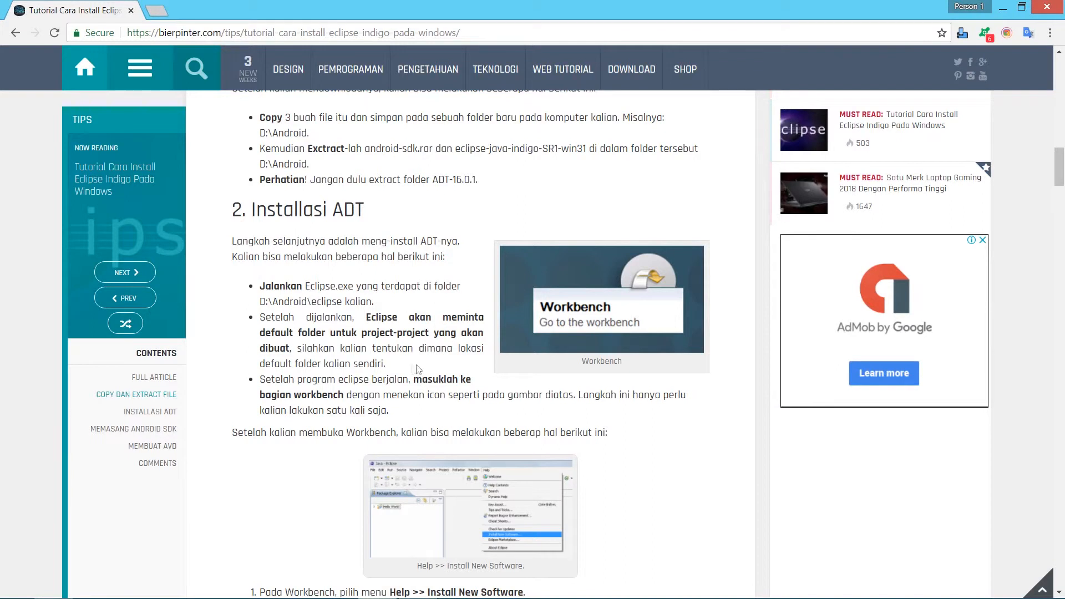
{"action": "key", "text": "alt+Tab"}
{"action": "left_click", "coordinate": [353, 323]}
{"action": "left_click", "coordinate": [611, 349]}
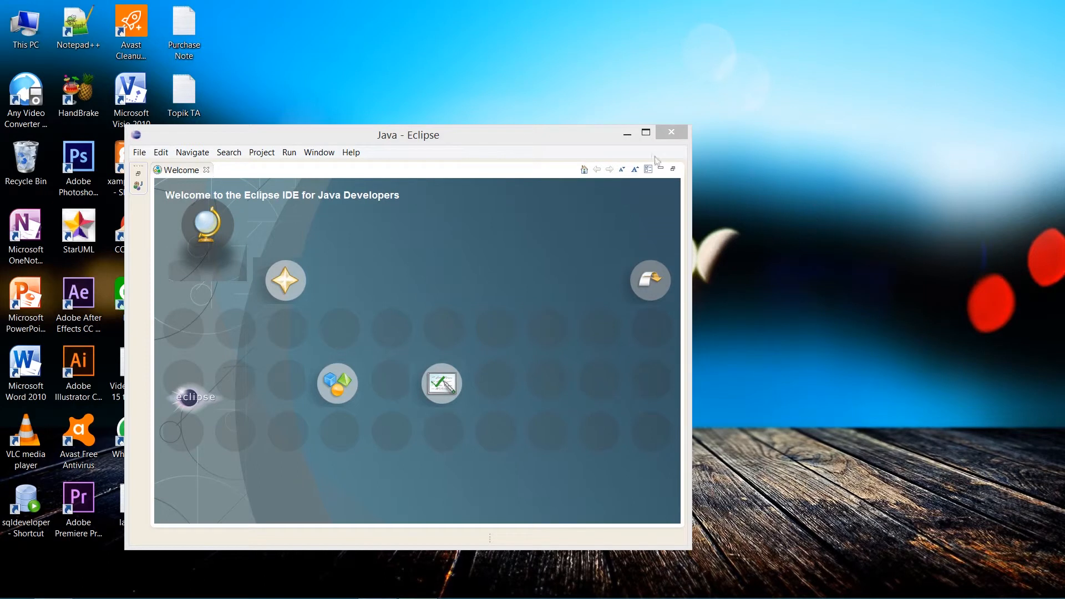
Step: Maximize the Eclipse window and go from the Welcome page to the workbench as the article instructs
{"action": "left_click", "coordinate": [644, 133]}
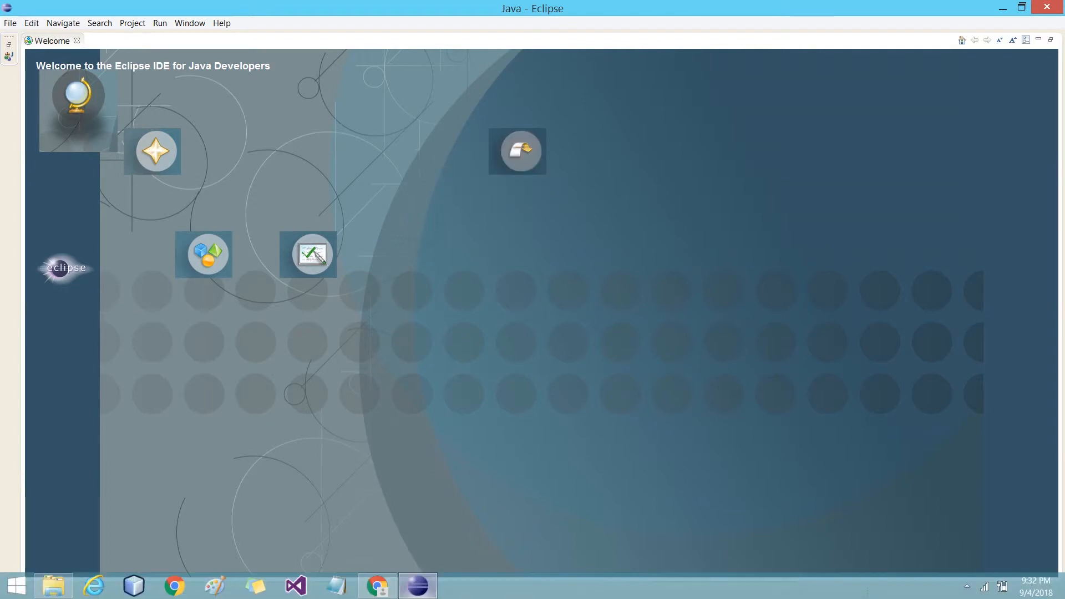
{"action": "left_click", "coordinate": [379, 587]}
{"action": "scroll", "coordinate": [401, 360], "scroll_direction": "down", "scroll_amount": 1}
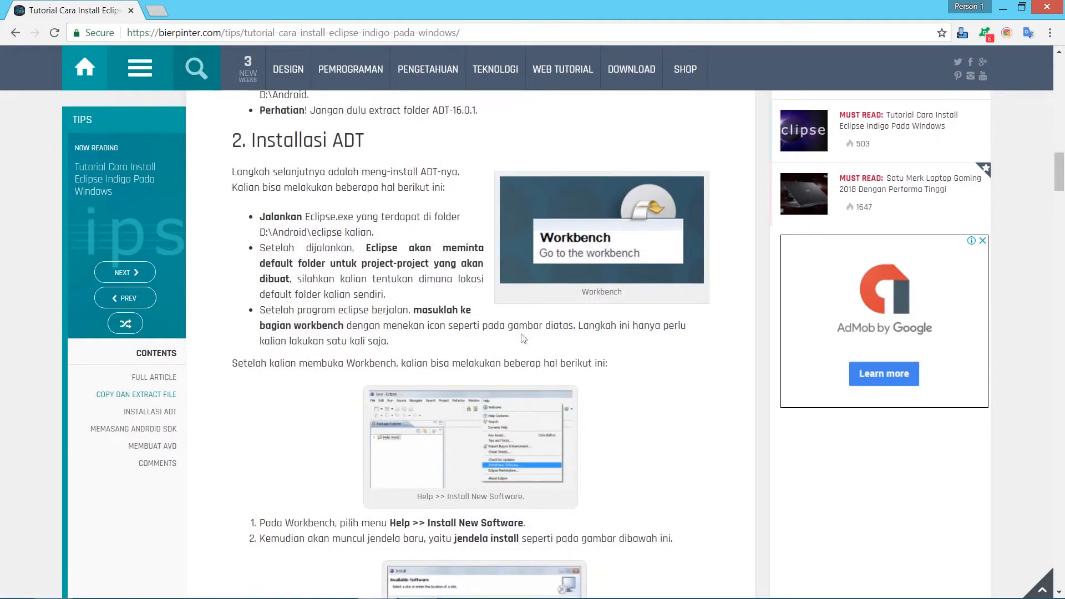
{"action": "scroll", "coordinate": [487, 330], "scroll_direction": "down", "scroll_amount": 2}
{"action": "left_click", "coordinate": [376, 586]}
{"action": "left_click", "coordinate": [522, 148]}
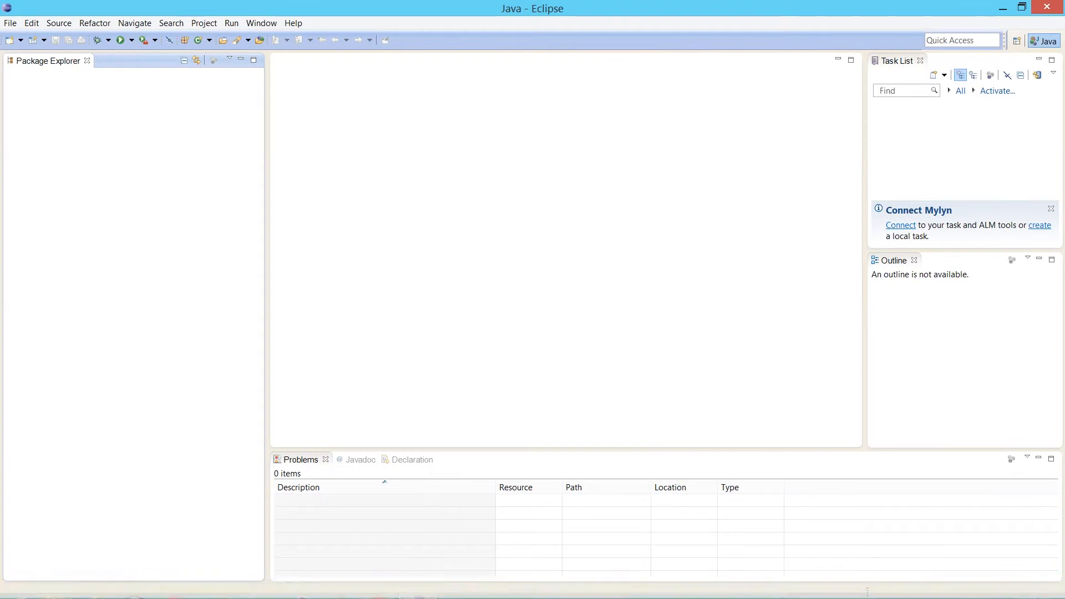
Step: Check the article's enlarged Install New Software illustration and open that installer window in Eclipse
{"action": "left_click", "coordinate": [375, 586]}
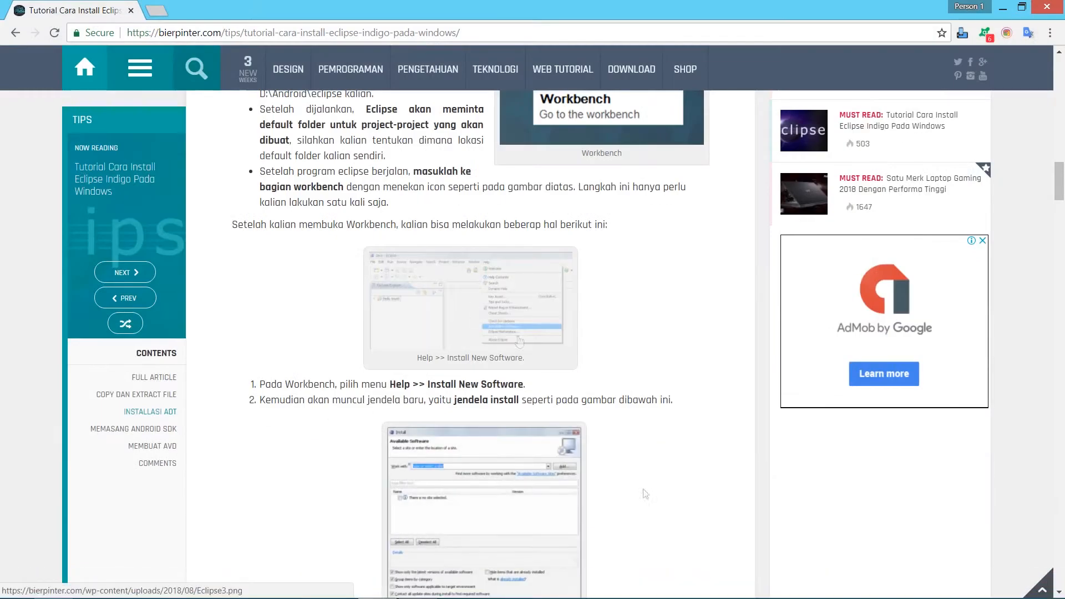
{"action": "left_click", "coordinate": [541, 333]}
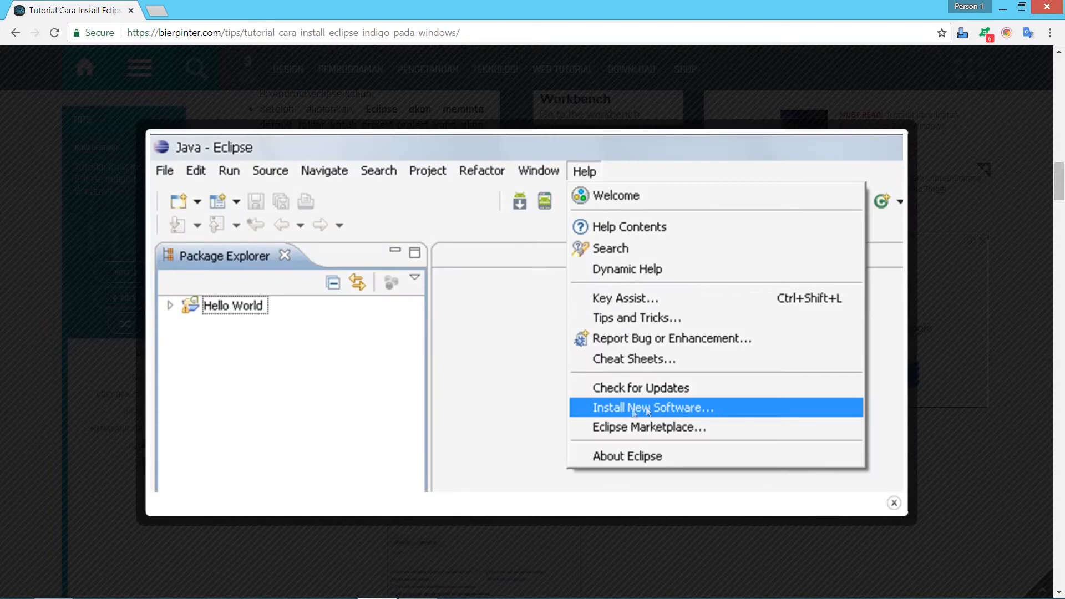
{"action": "left_click", "coordinate": [417, 587]}
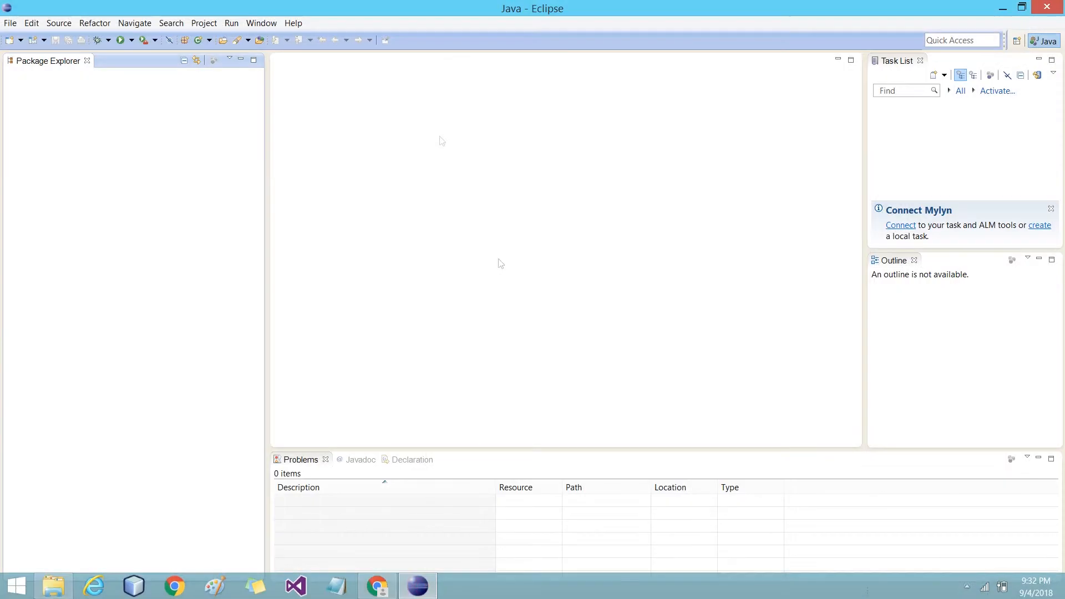
{"action": "left_click", "coordinate": [289, 23]}
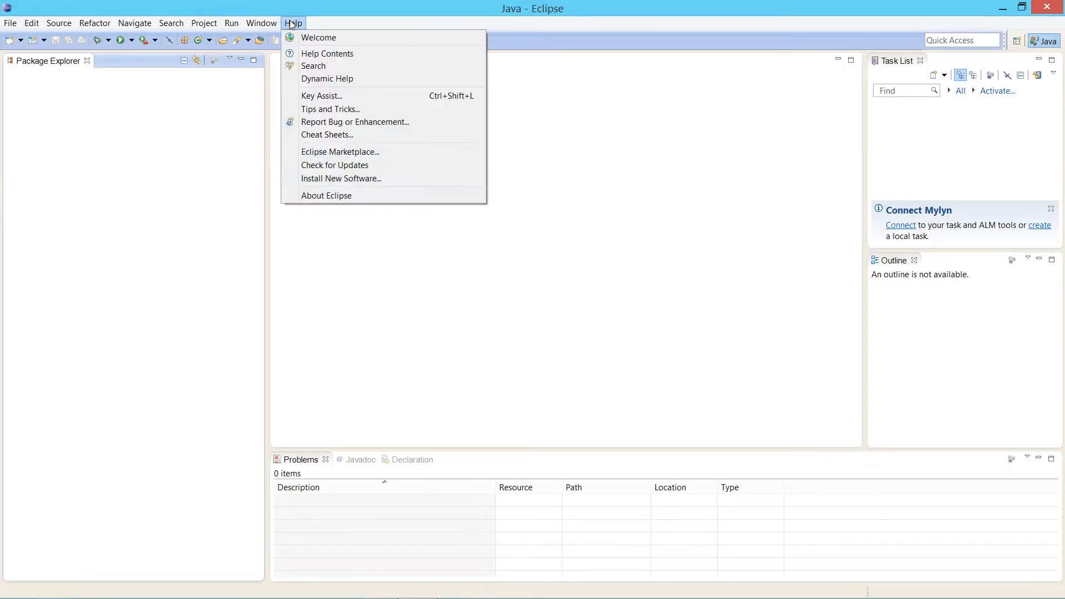
{"action": "left_click", "coordinate": [344, 178]}
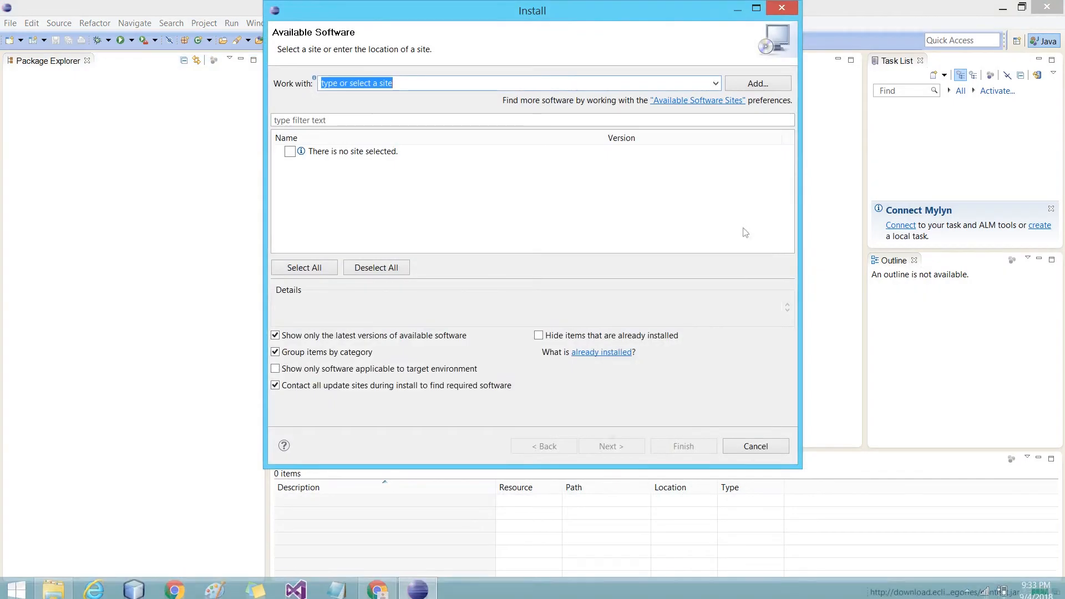
Step: Review the article's Install window and repository instructions, and open Add Repository from Eclipse's Install window
{"action": "left_click", "coordinate": [388, 589]}
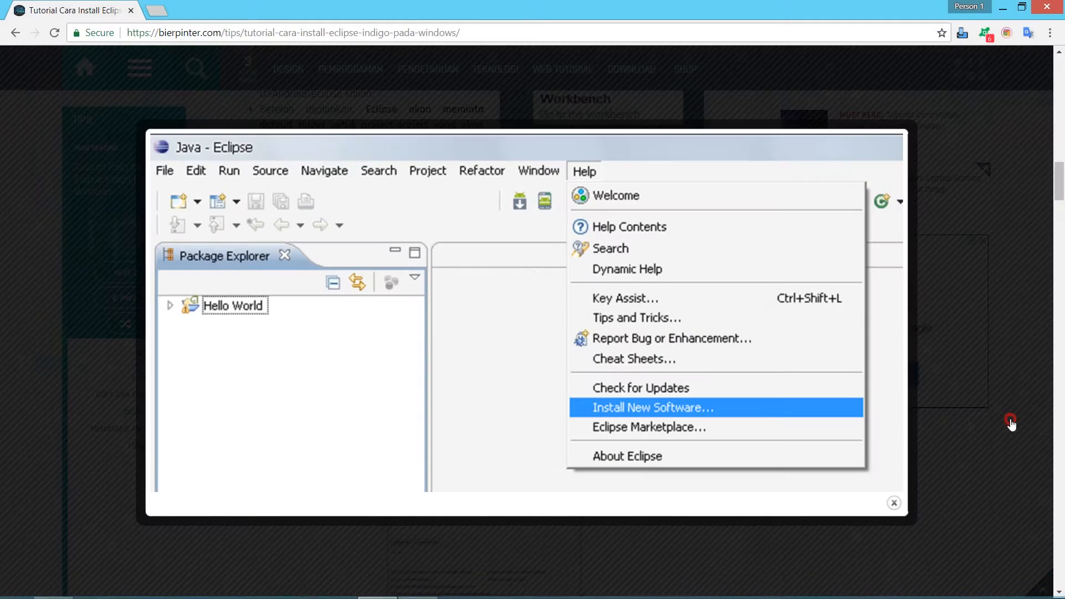
{"action": "left_click", "coordinate": [1009, 423]}
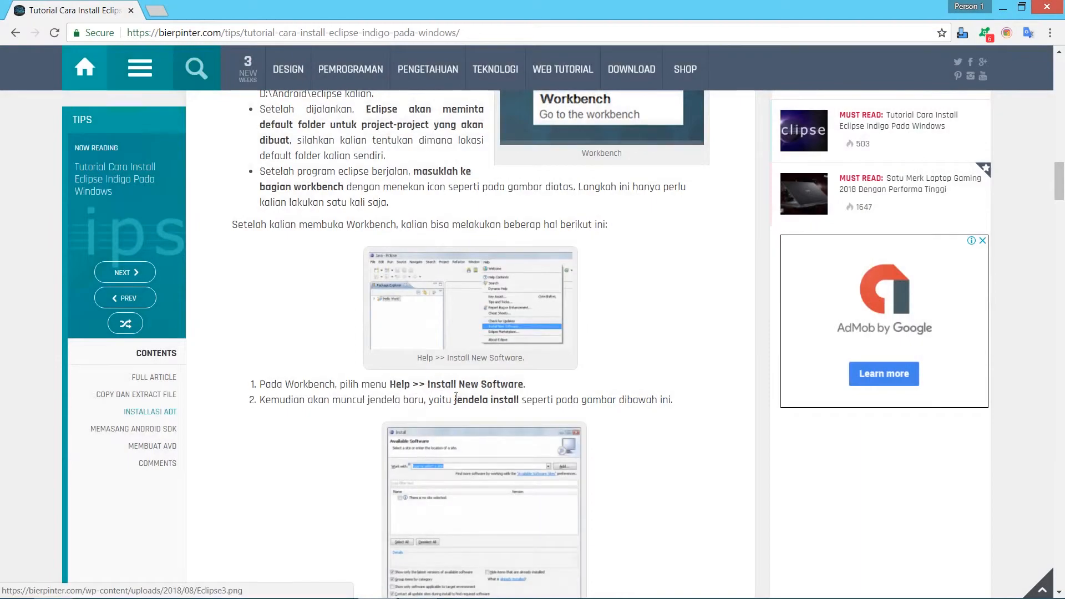
{"action": "scroll", "coordinate": [523, 341], "scroll_direction": "down", "scroll_amount": 3}
{"action": "scroll", "coordinate": [625, 340], "scroll_direction": "down", "scroll_amount": 1}
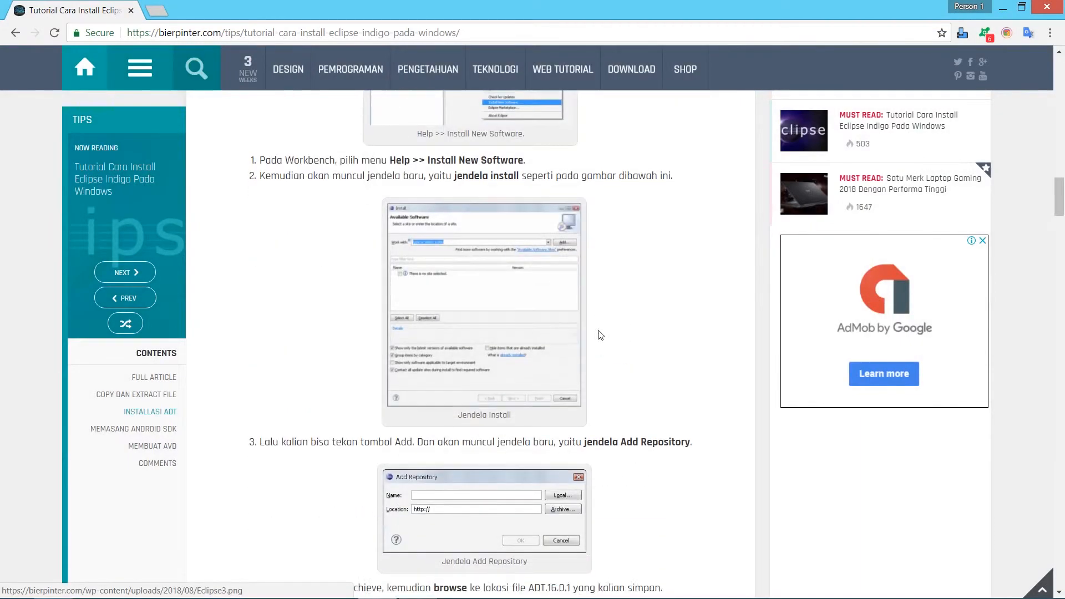
{"action": "scroll", "coordinate": [599, 335], "scroll_direction": "down", "scroll_amount": 2}
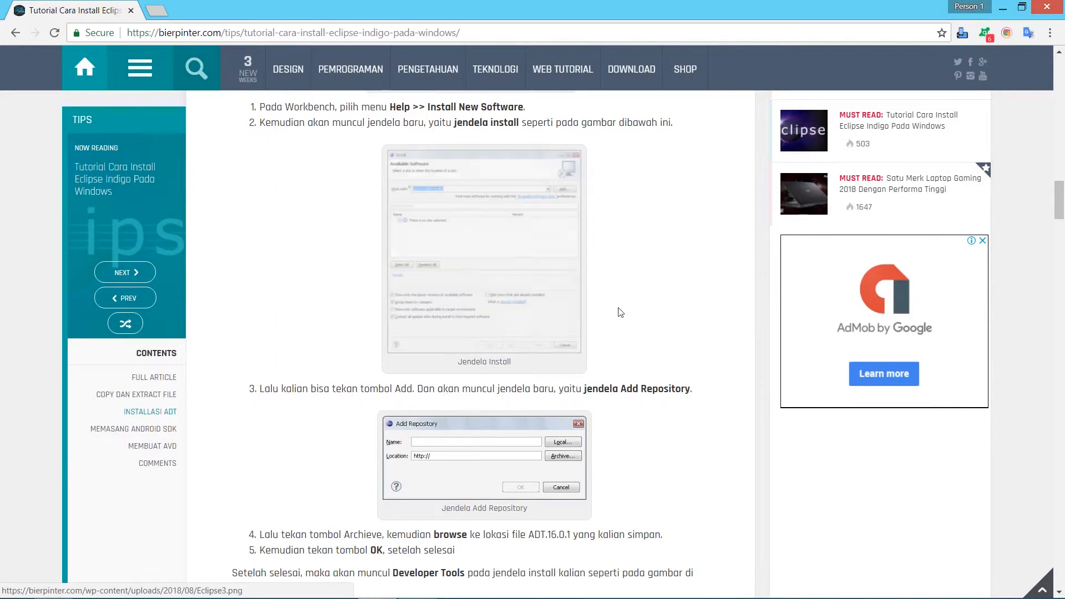
{"action": "scroll", "coordinate": [600, 384], "scroll_direction": "down", "scroll_amount": 1}
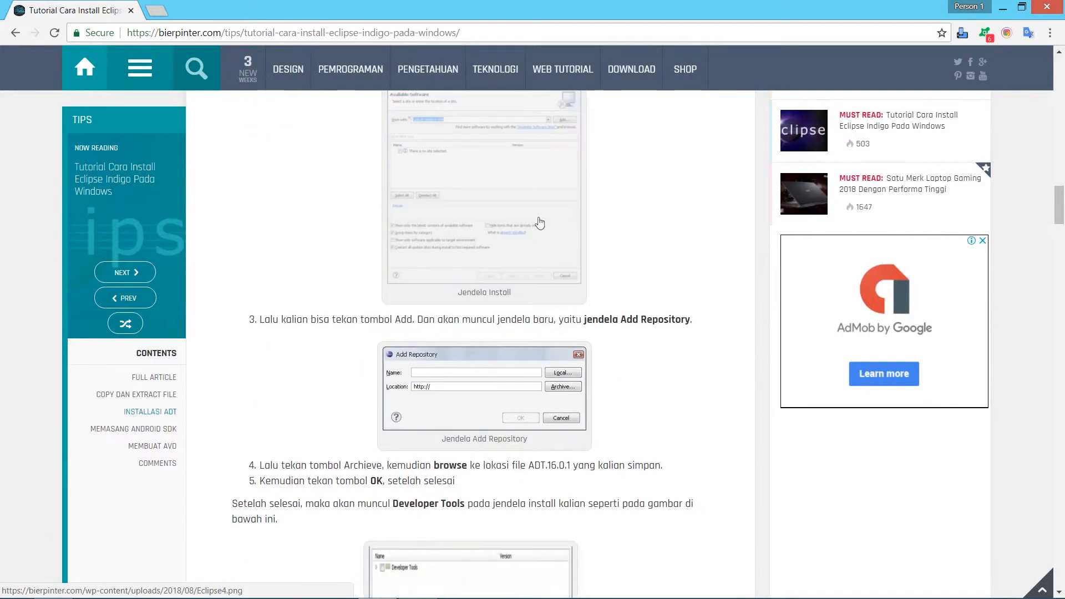
{"action": "left_click", "coordinate": [530, 209]}
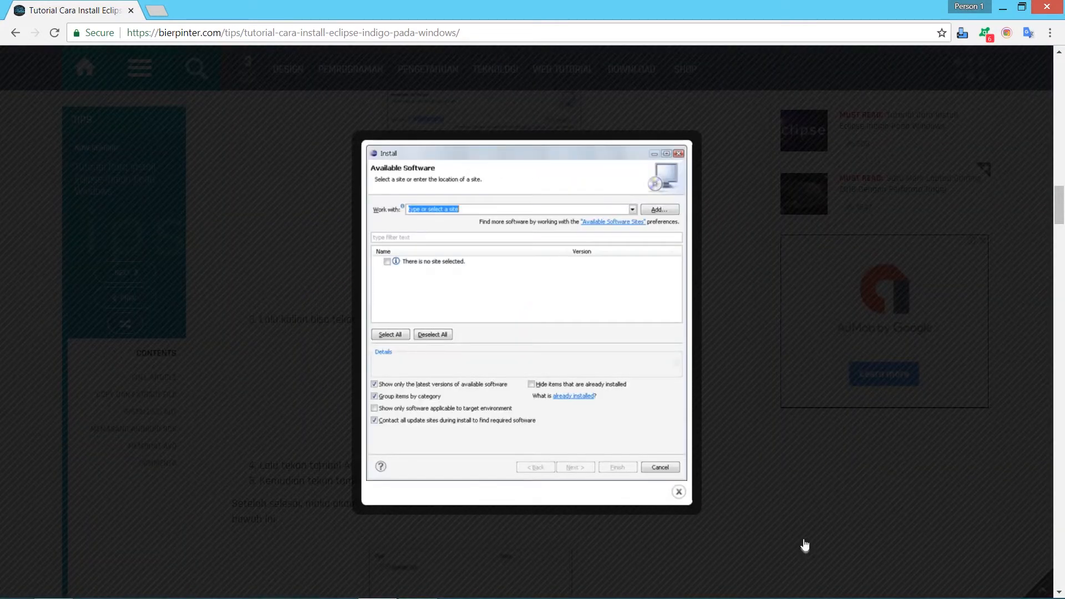
{"action": "left_click", "coordinate": [799, 534]}
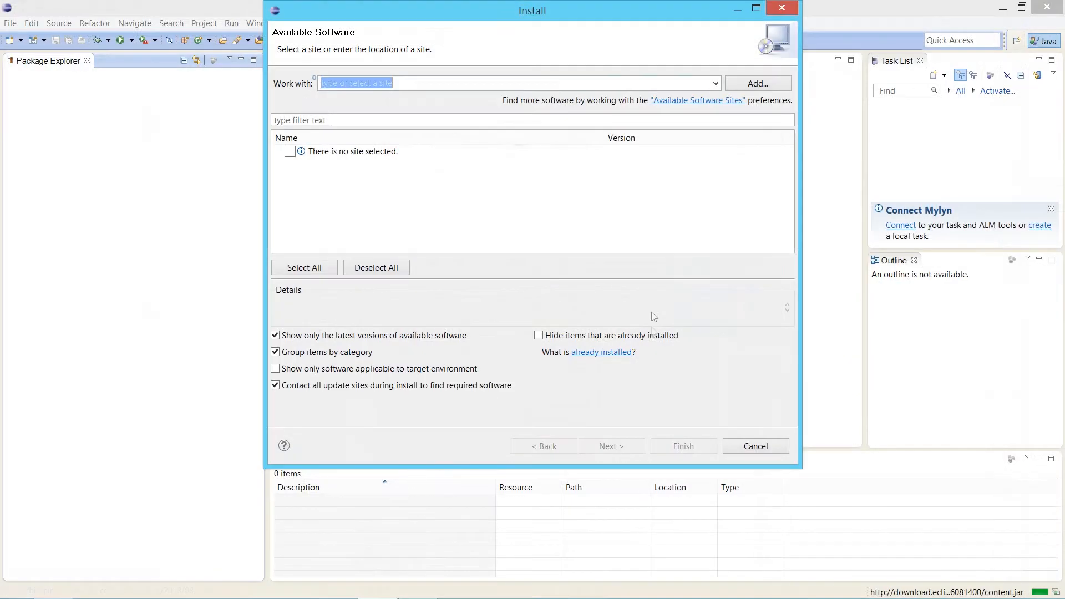
{"action": "left_click", "coordinate": [757, 83]}
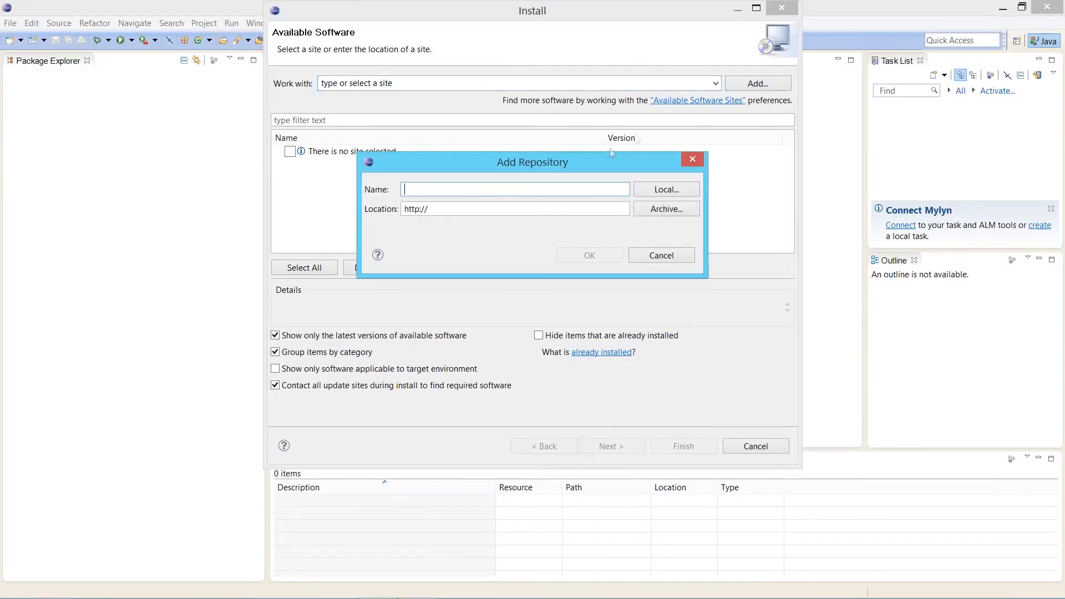
Step: Check the article's Add Repository instructions for browsing to the ADT archive, and return to Eclipse's repository dialog
{"action": "key", "text": "alt+Tab"}
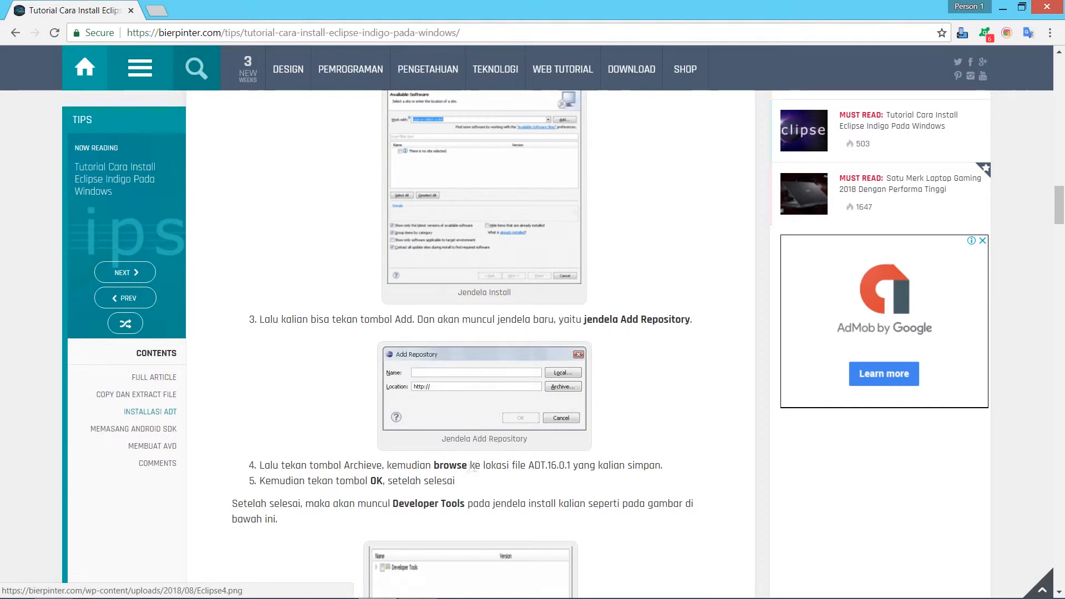
{"action": "key", "text": "alt+Tab"}
{"action": "key", "text": "alt+Tab"}
{"action": "left_click", "coordinate": [666, 189]}
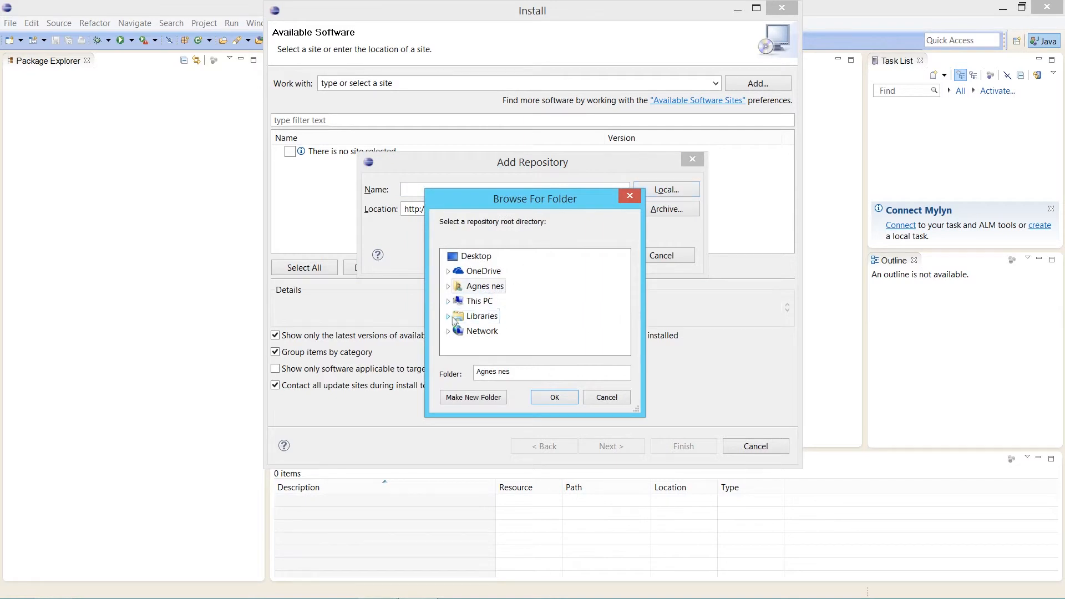
{"action": "left_click", "coordinate": [448, 300]}
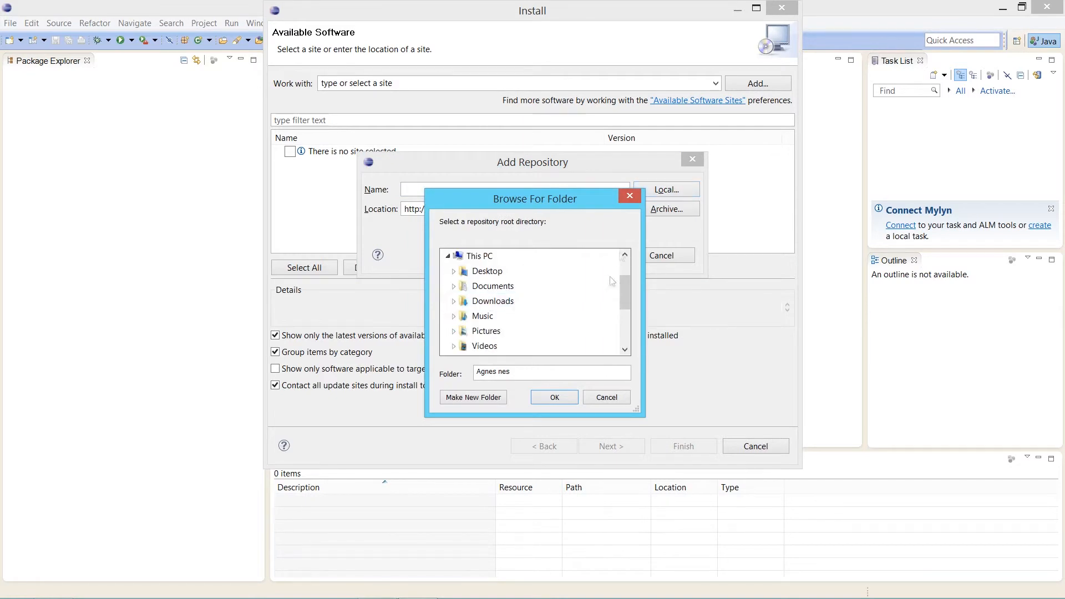
{"action": "left_click", "coordinate": [630, 196]}
{"action": "left_click", "coordinate": [670, 209]}
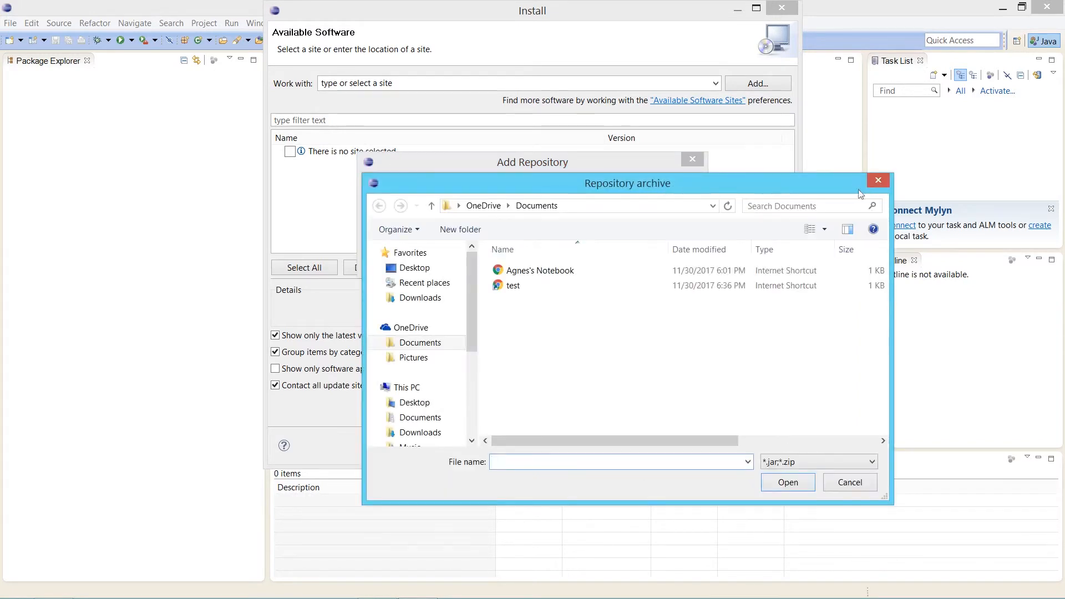
{"action": "left_click", "coordinate": [880, 182]}
{"action": "left_click", "coordinate": [670, 189]}
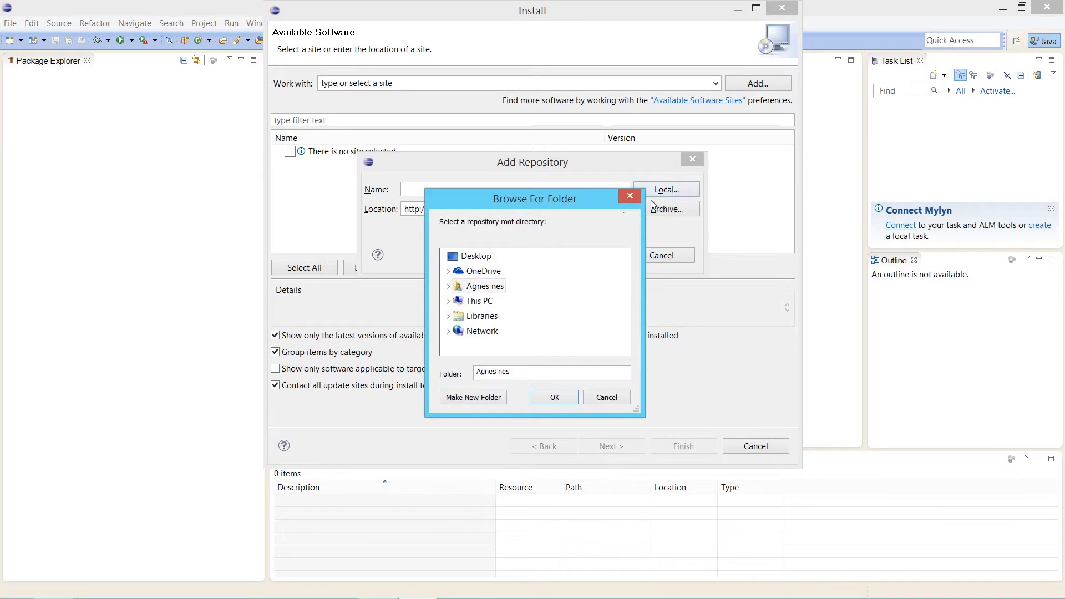
{"action": "left_click", "coordinate": [630, 196]}
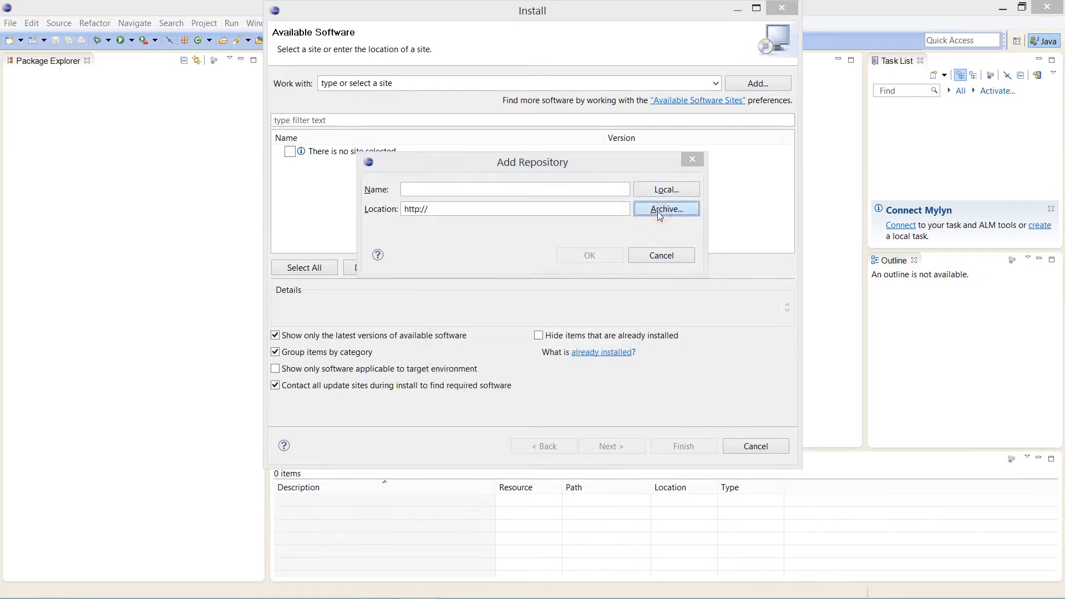
Step: Choose the ADT-16.0.1 zip archive in the Eclipse folder on drive D as the repository location
{"action": "left_click", "coordinate": [668, 209]}
{"action": "scroll", "coordinate": [468, 385], "scroll_direction": "down", "scroll_amount": 3}
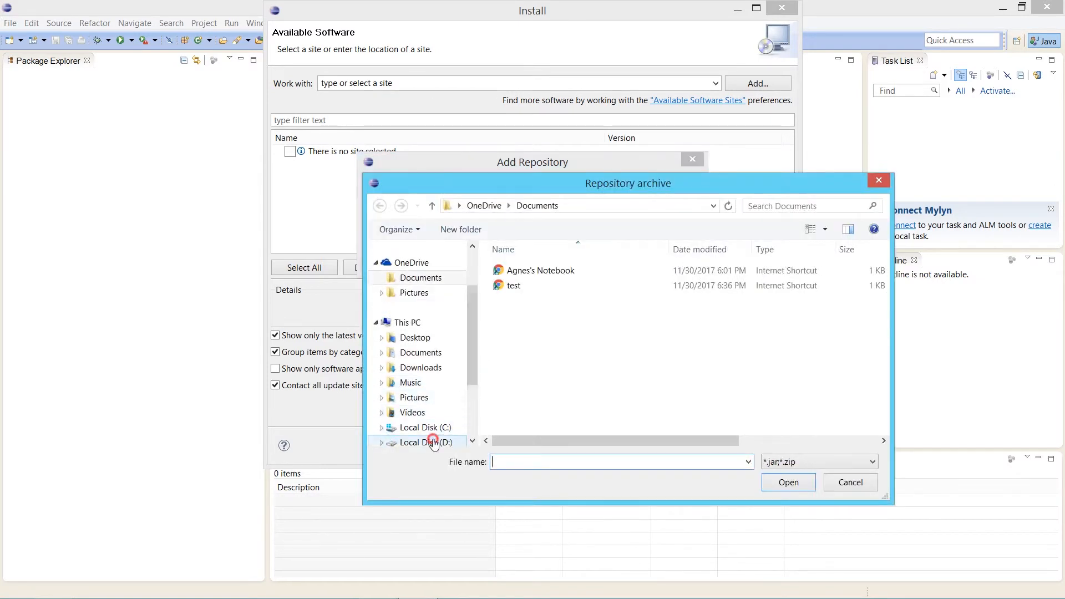
{"action": "left_click", "coordinate": [431, 443]}
{"action": "double_click", "coordinate": [558, 360]}
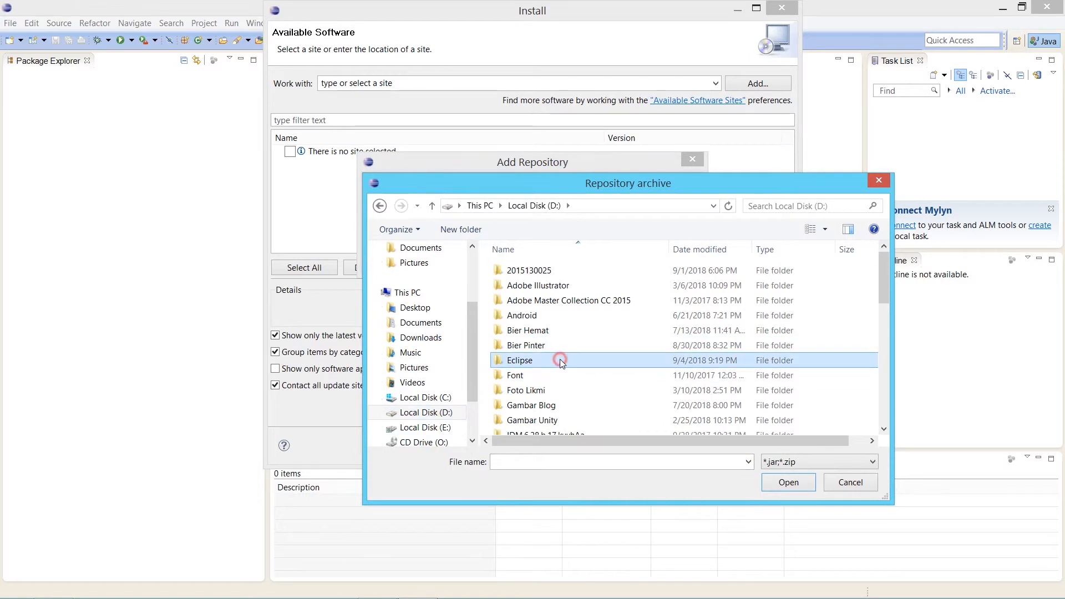
{"action": "left_click", "coordinate": [552, 285]}
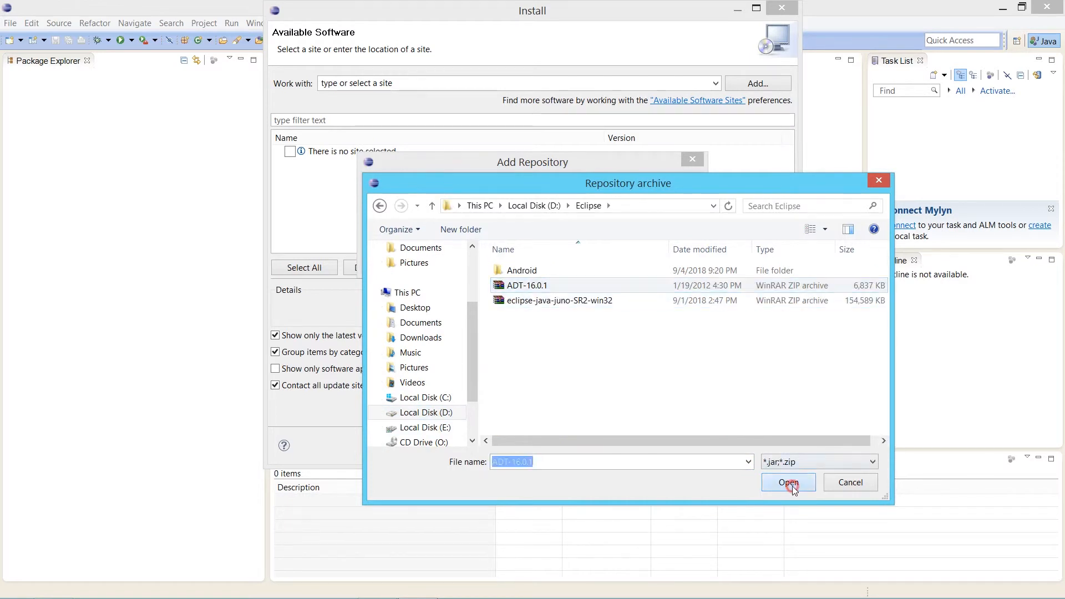
{"action": "left_click", "coordinate": [788, 482]}
Step: Check the article's repository instructions, name the repository ADT, and add it to the available software sites
{"action": "left_click", "coordinate": [515, 190]}
{"action": "key", "text": "alt+Tab"}
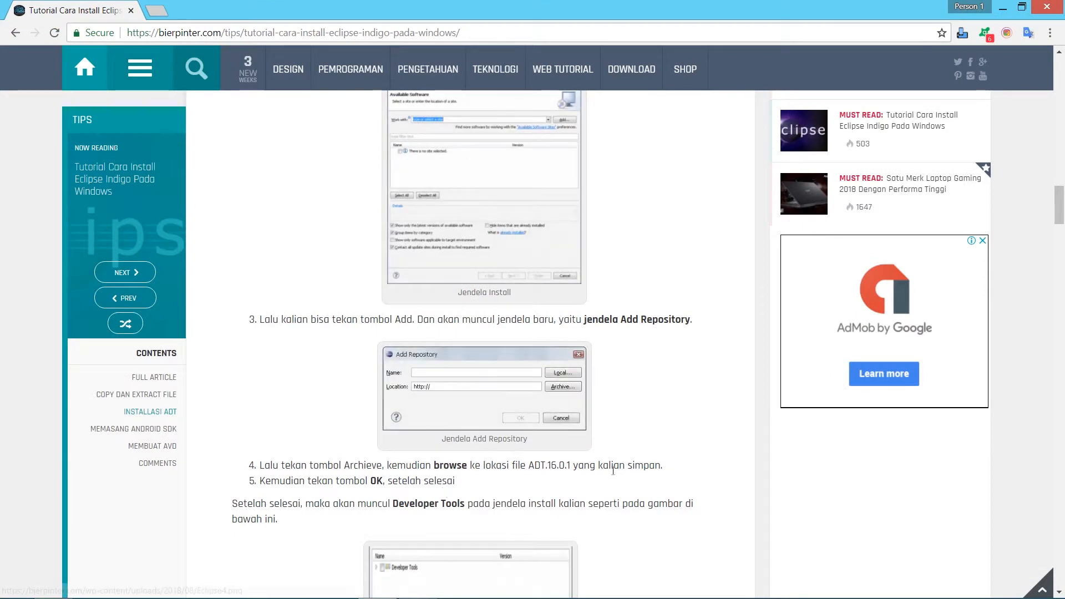
{"action": "scroll", "coordinate": [574, 462], "scroll_direction": "down", "scroll_amount": 1}
{"action": "key", "text": "alt+Tab"}
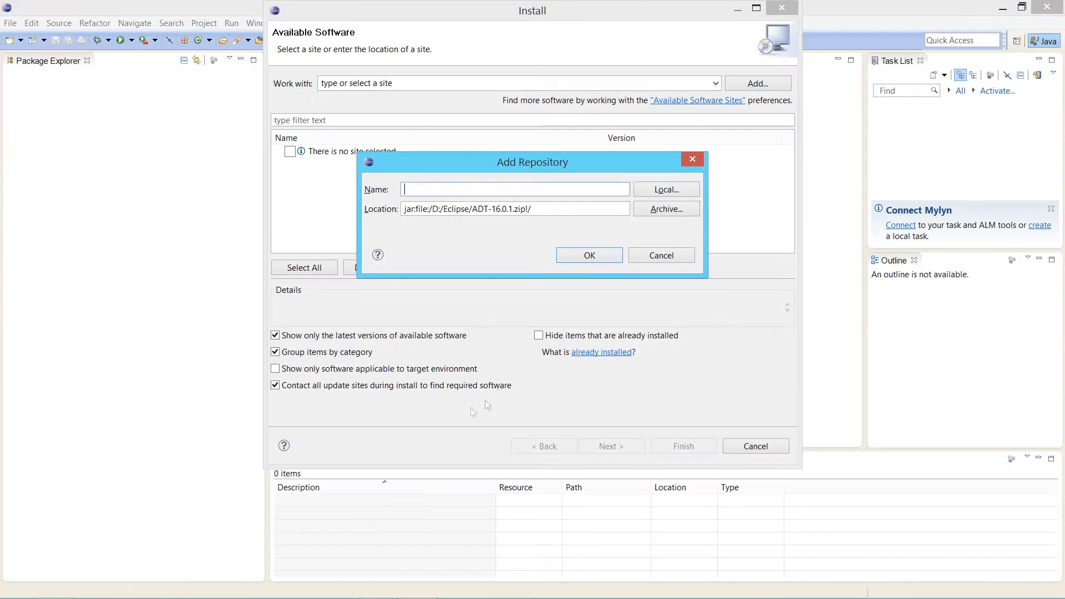
{"action": "left_click", "coordinate": [588, 256]}
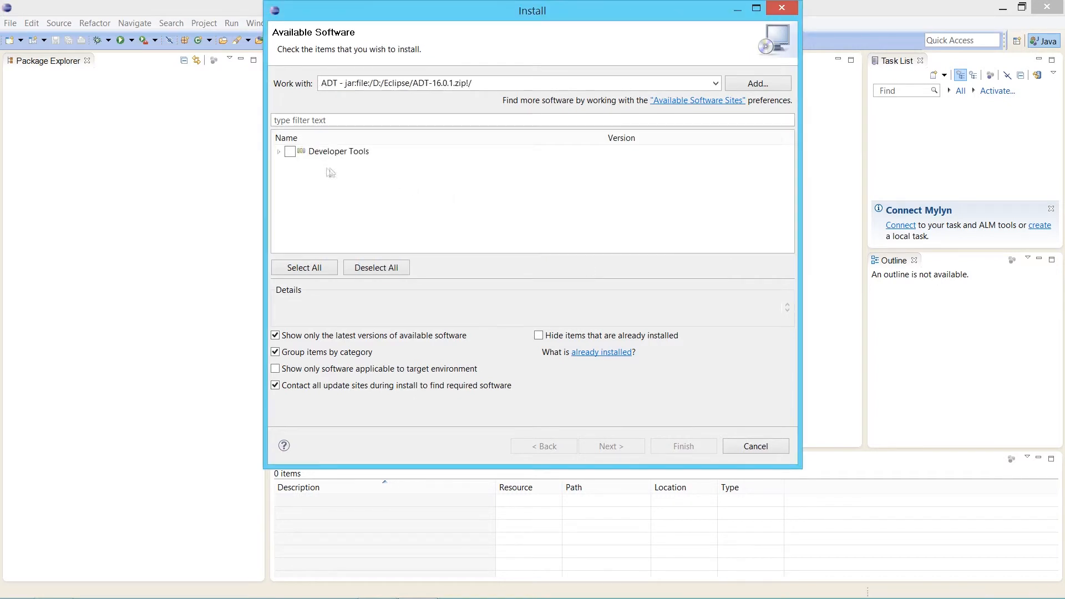
Step: Compare the article's Developer Tools illustration and instructions with the Install window, and select Developer Tools for installation
{"action": "key", "text": "alt+Tab"}
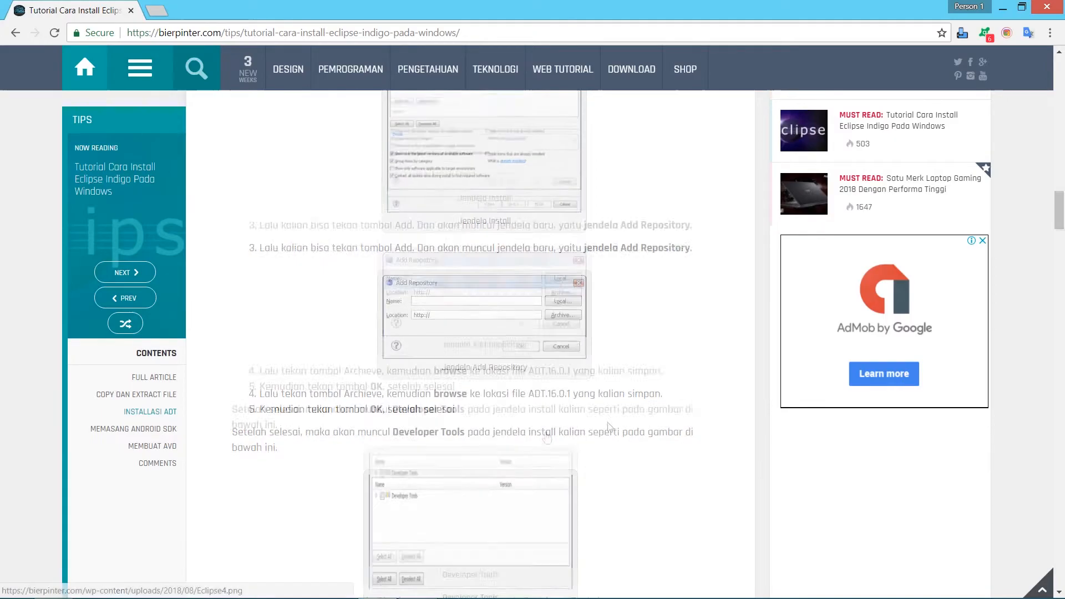
{"action": "scroll", "coordinate": [471, 408], "scroll_direction": "down", "scroll_amount": 3}
{"action": "left_click", "coordinate": [561, 398]}
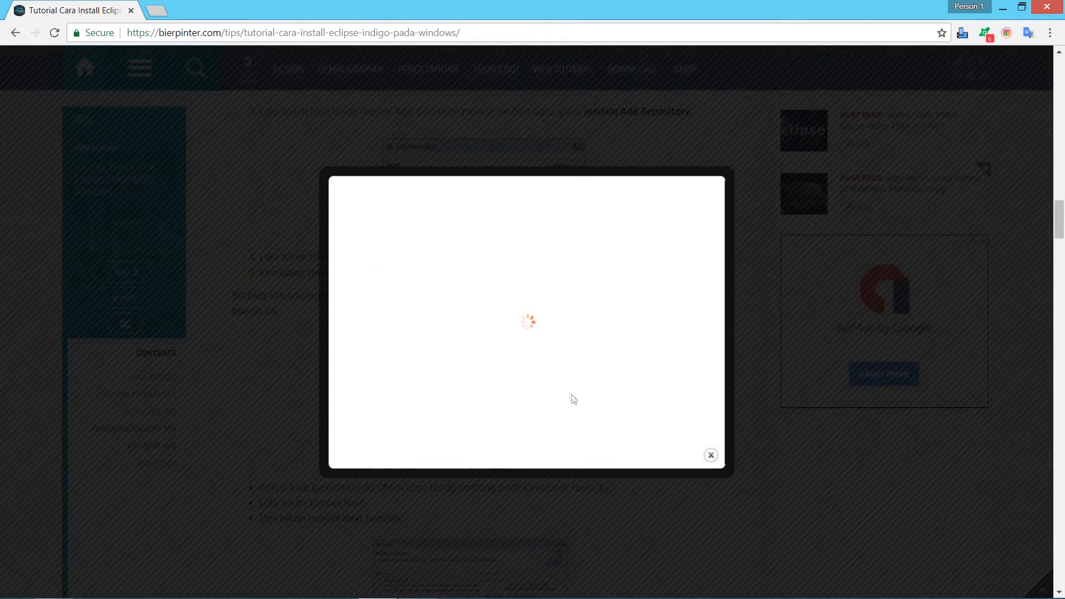
{"action": "left_click", "coordinate": [844, 507]}
{"action": "scroll", "coordinate": [558, 467], "scroll_direction": "down", "scroll_amount": 3}
{"action": "key", "text": "alt+Tab"}
{"action": "left_click", "coordinate": [290, 151]}
Step: Review the article's steps up to the license agreements, and proceed to the Install Details page in Eclipse
{"action": "key", "text": "alt+Tab"}
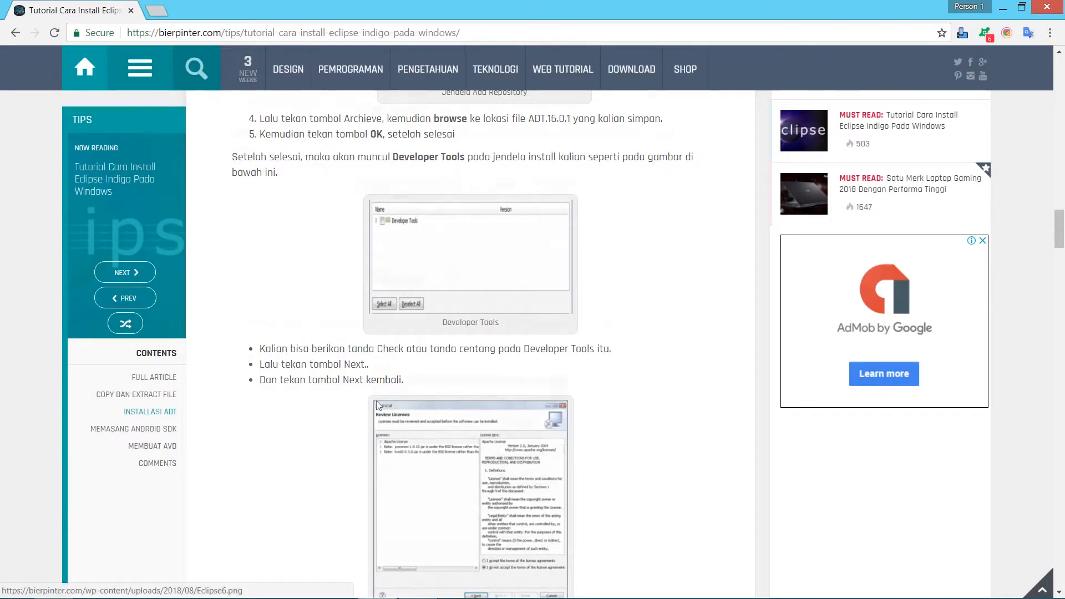
{"action": "scroll", "coordinate": [472, 488], "scroll_direction": "down", "scroll_amount": 3}
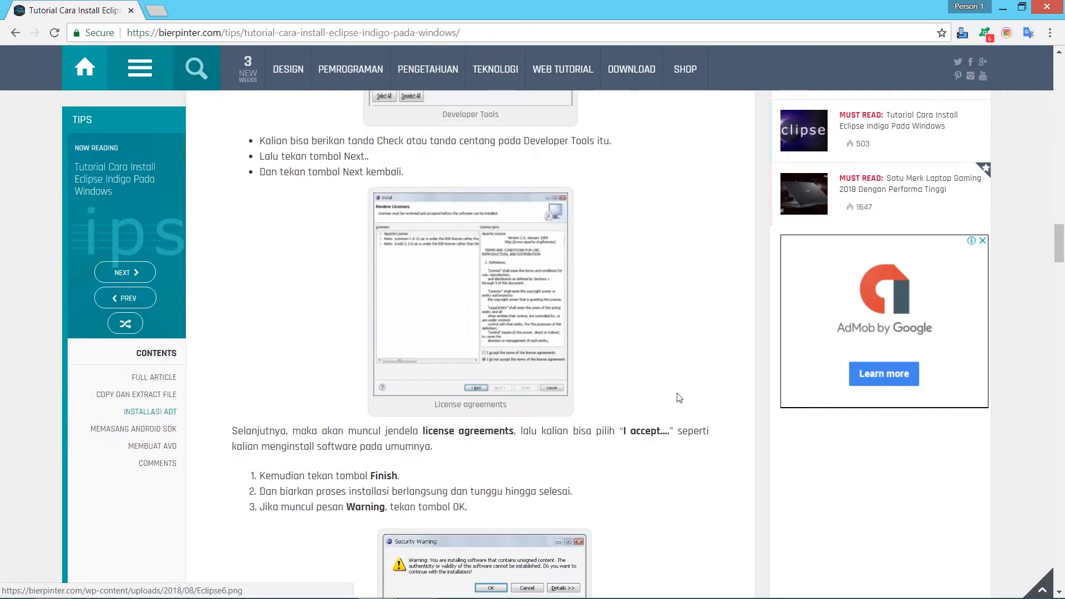
{"action": "key", "text": "alt+Tab"}
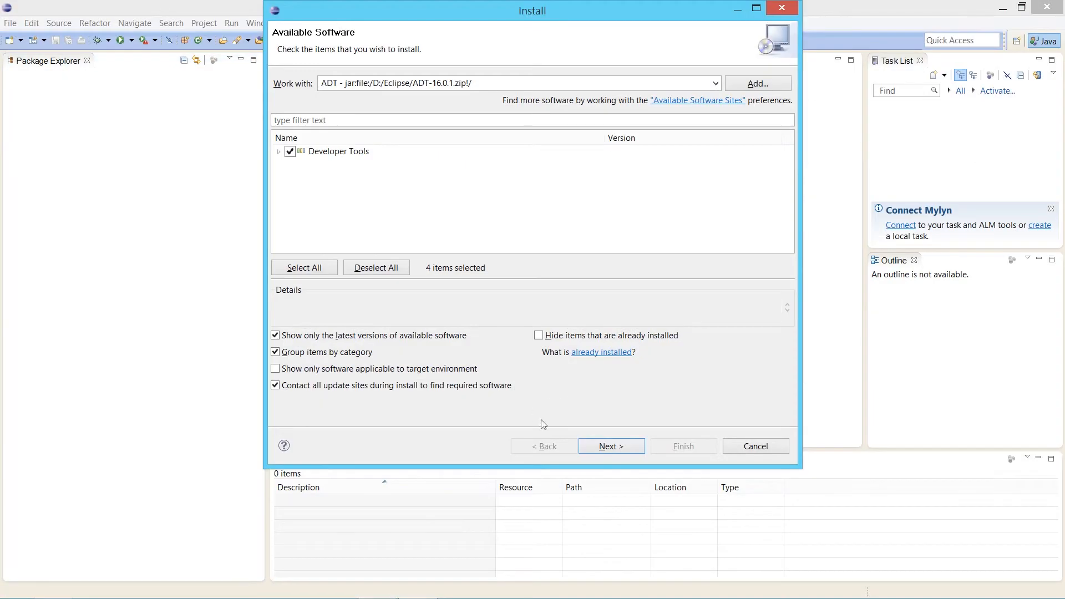
{"action": "left_click", "coordinate": [613, 447]}
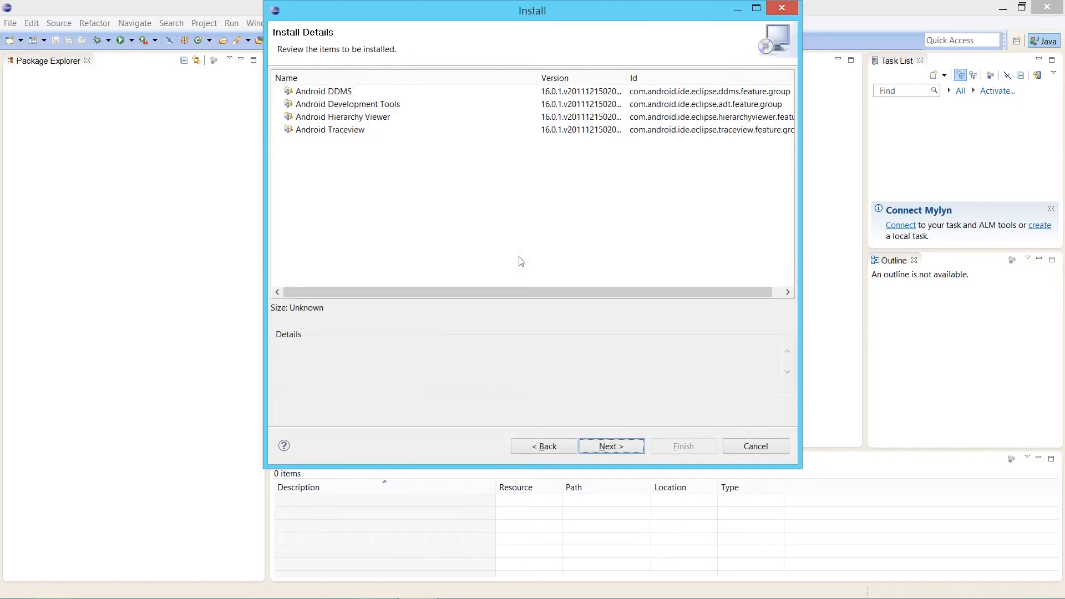
Step: Continue to the license review, accept the license agreements, and start installing the Android tools
{"action": "left_click", "coordinate": [635, 447]}
{"action": "left_click", "coordinate": [568, 371]}
{"action": "left_click", "coordinate": [702, 449]}
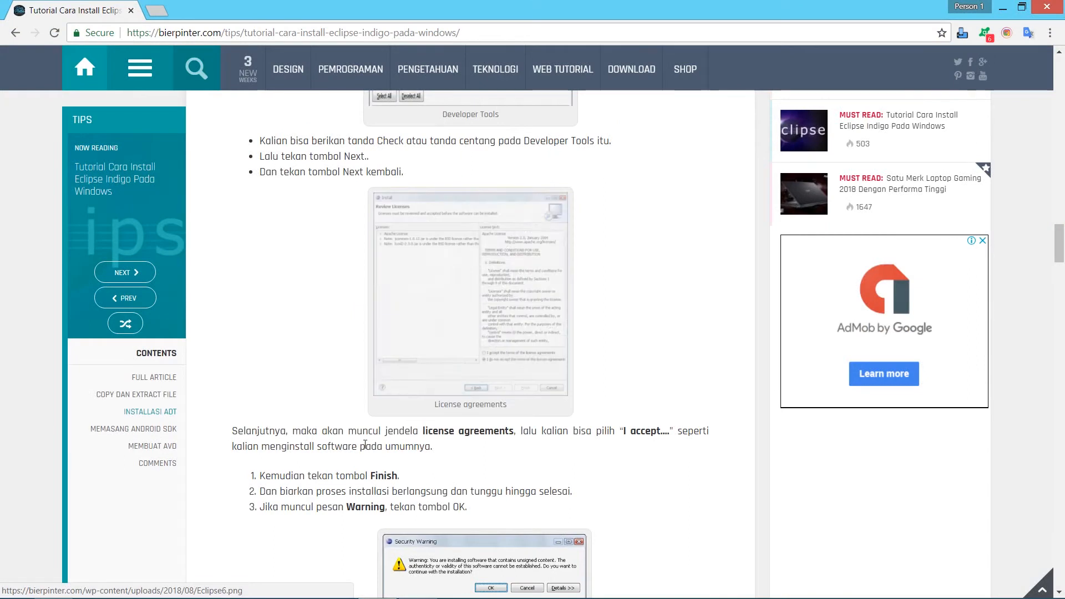
Step: Review the article's warning and restart instructions, and allow the unsigned content in Eclipse's Security Warning
{"action": "scroll", "coordinate": [344, 398], "scroll_direction": "down", "scroll_amount": 1}
{"action": "scroll", "coordinate": [356, 392], "scroll_direction": "down", "scroll_amount": 2}
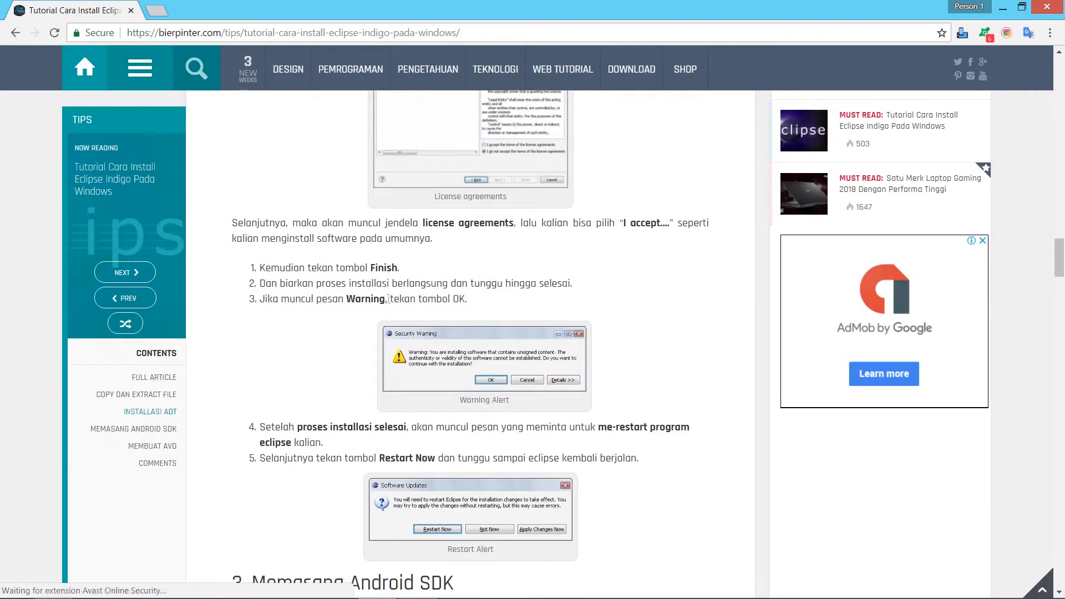
{"action": "scroll", "coordinate": [483, 308], "scroll_direction": "down", "scroll_amount": 1}
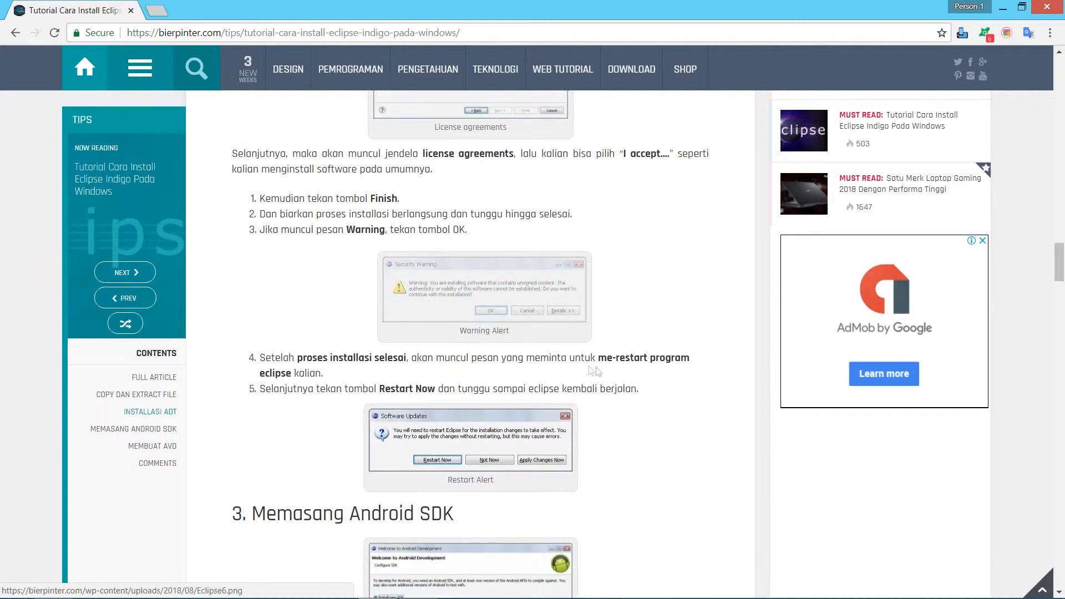
{"action": "left_click_drag", "start_coordinate": [448, 230], "coordinate": [468, 229]}
{"action": "key", "text": "alt+Tab"}
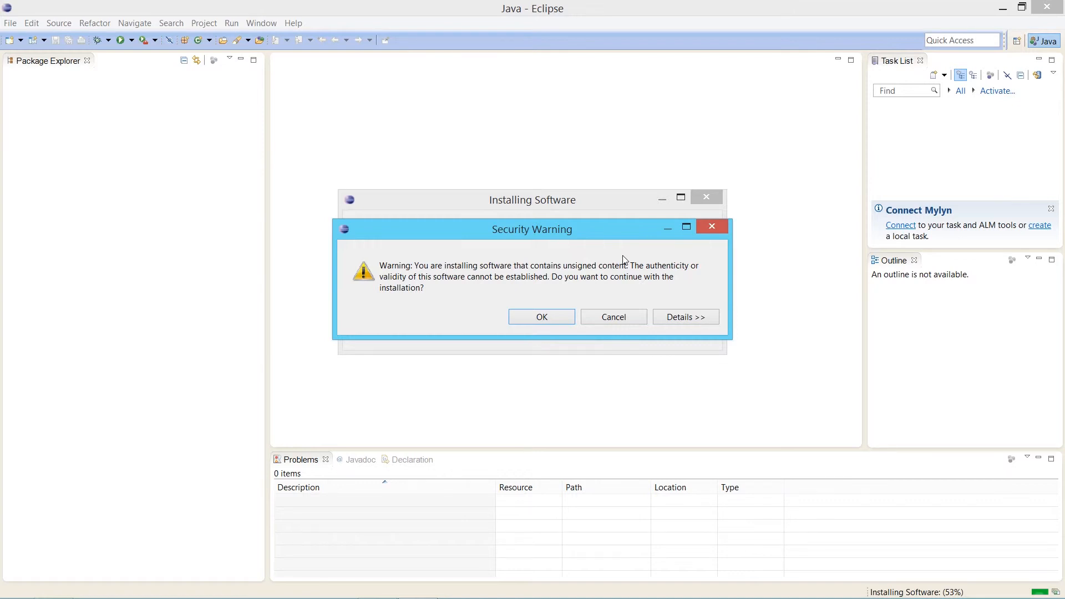
{"action": "left_click", "coordinate": [541, 316]}
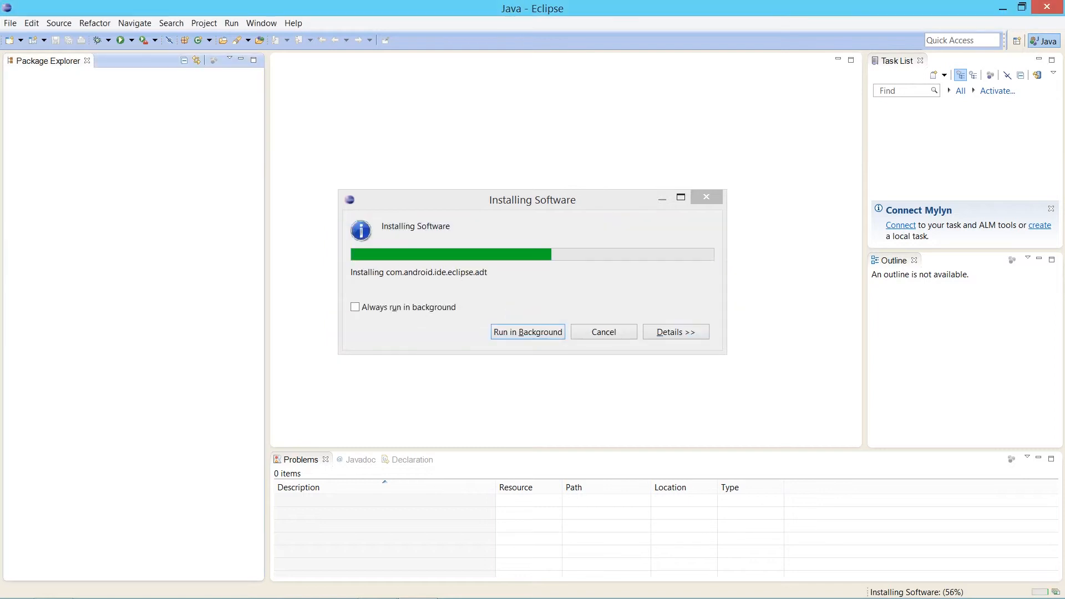
Step: Check the article's restart instruction, and restart Eclipse to apply the software changes
{"action": "mouse_move", "coordinate": [572, 584]}
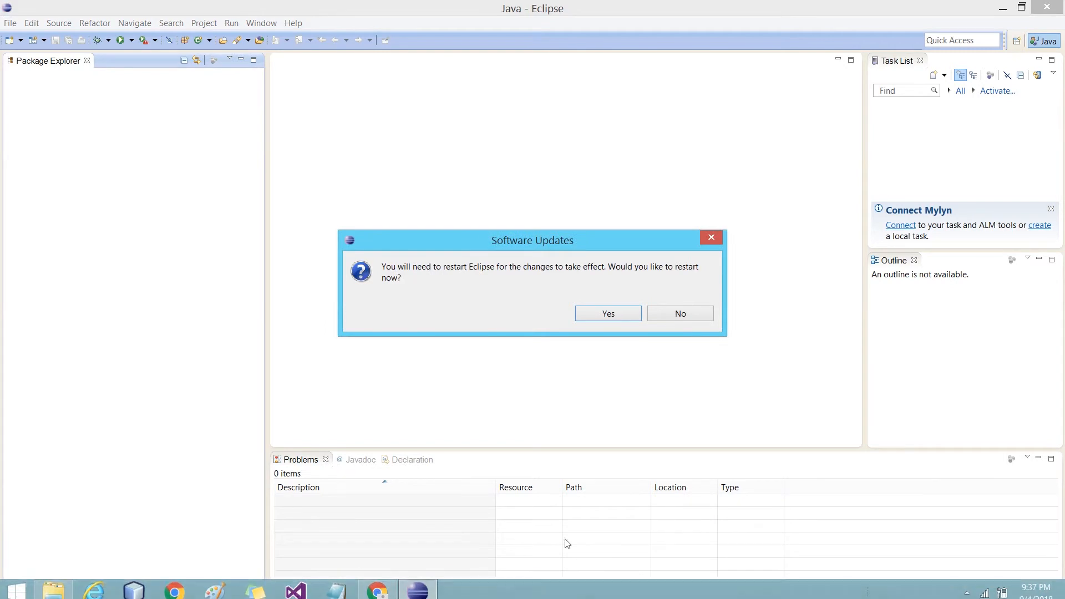
{"action": "left_click", "coordinate": [608, 313]}
{"action": "key", "text": "alt+Tab"}
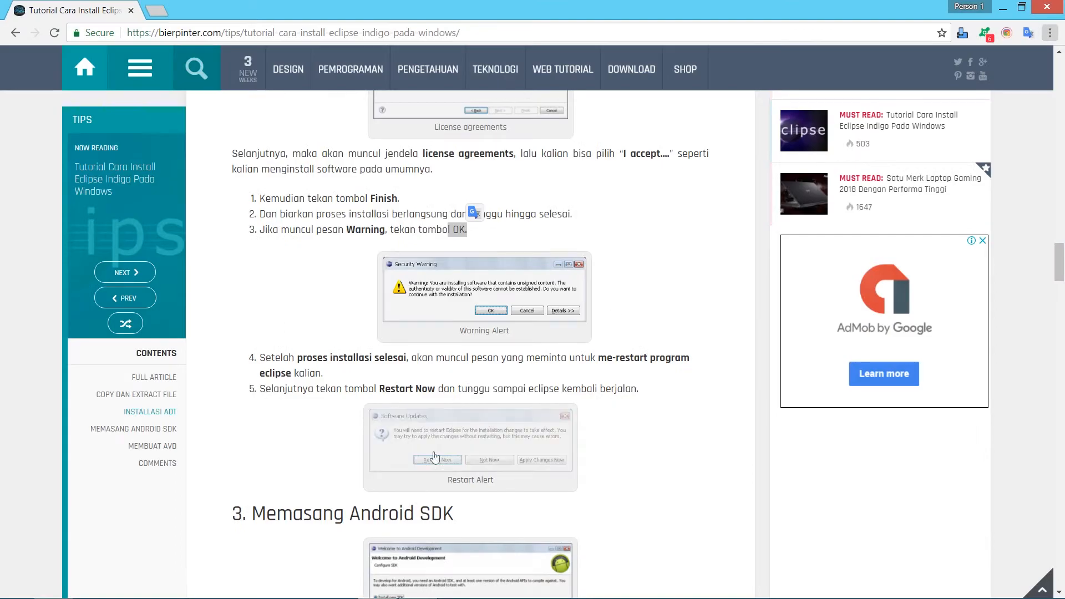
{"action": "scroll", "coordinate": [455, 413], "scroll_direction": "down", "scroll_amount": 3}
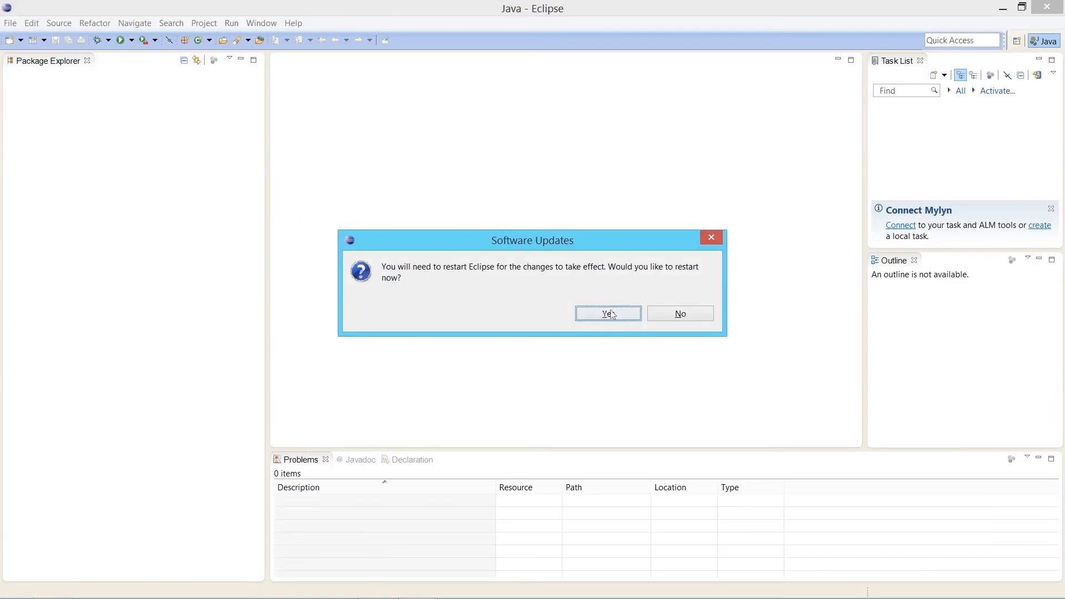
{"action": "left_click", "coordinate": [608, 313]}
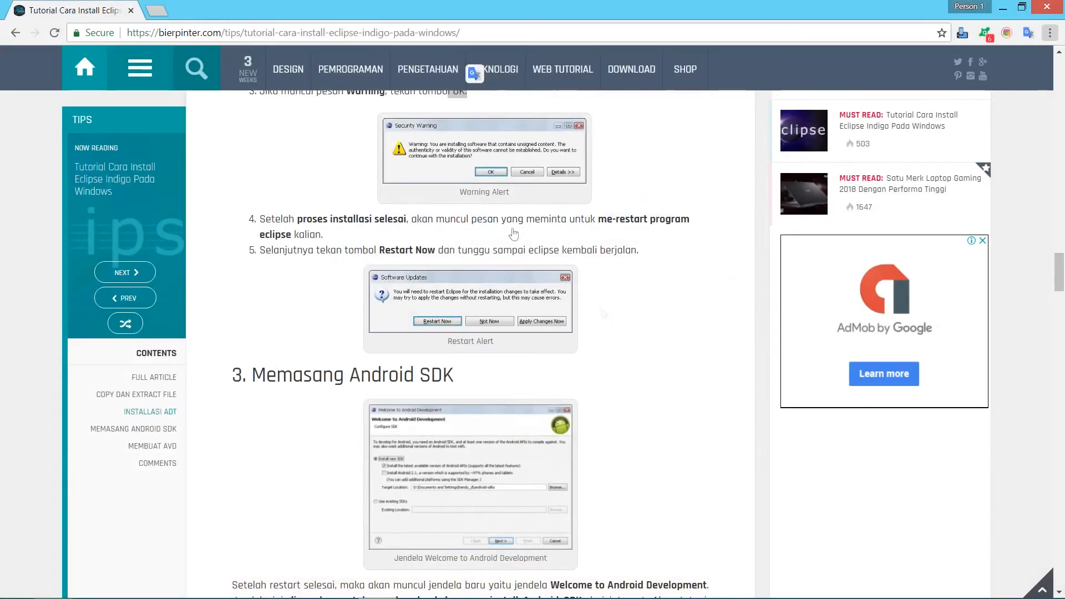
Step: Read the start of the article's Memasang Android SDK section, and minimize the browser to return to Eclipse
{"action": "scroll", "coordinate": [351, 408], "scroll_direction": "down", "scroll_amount": 1}
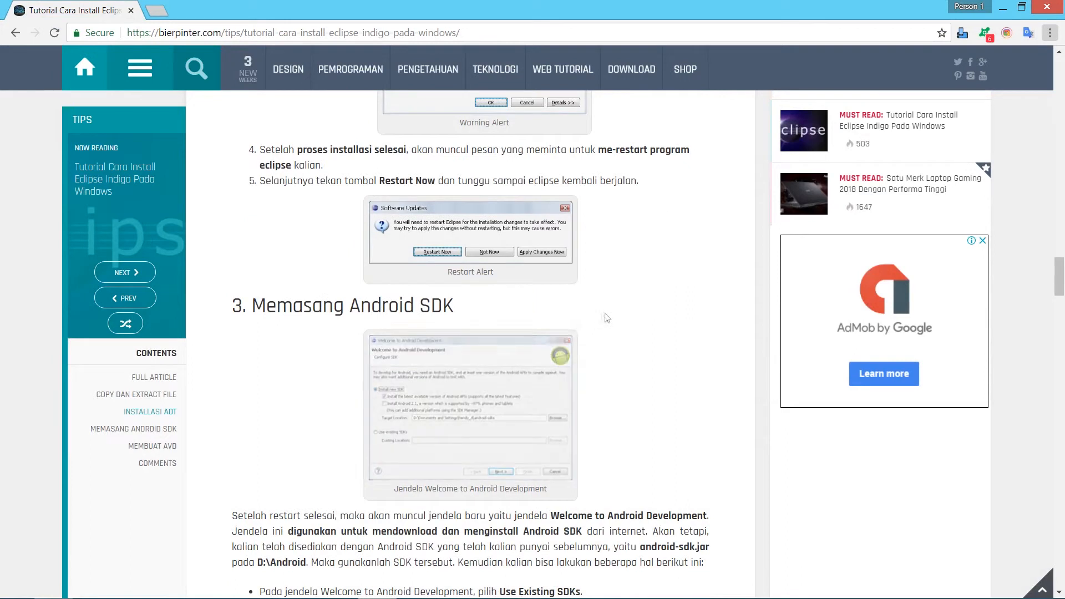
{"action": "scroll", "coordinate": [635, 341], "scroll_direction": "down", "scroll_amount": 2}
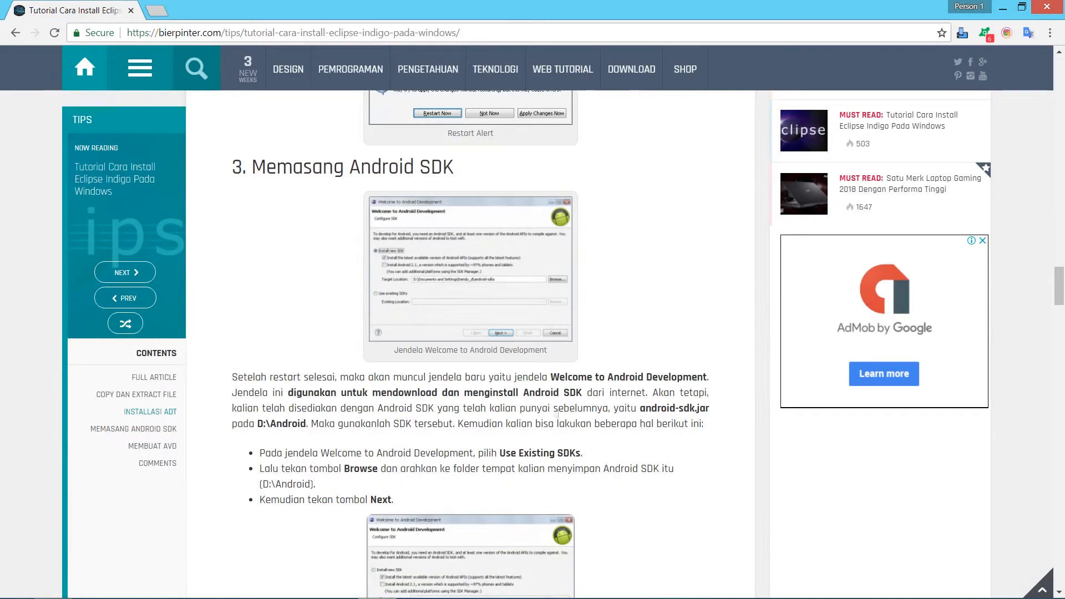
{"action": "left_click", "coordinate": [1000, 7]}
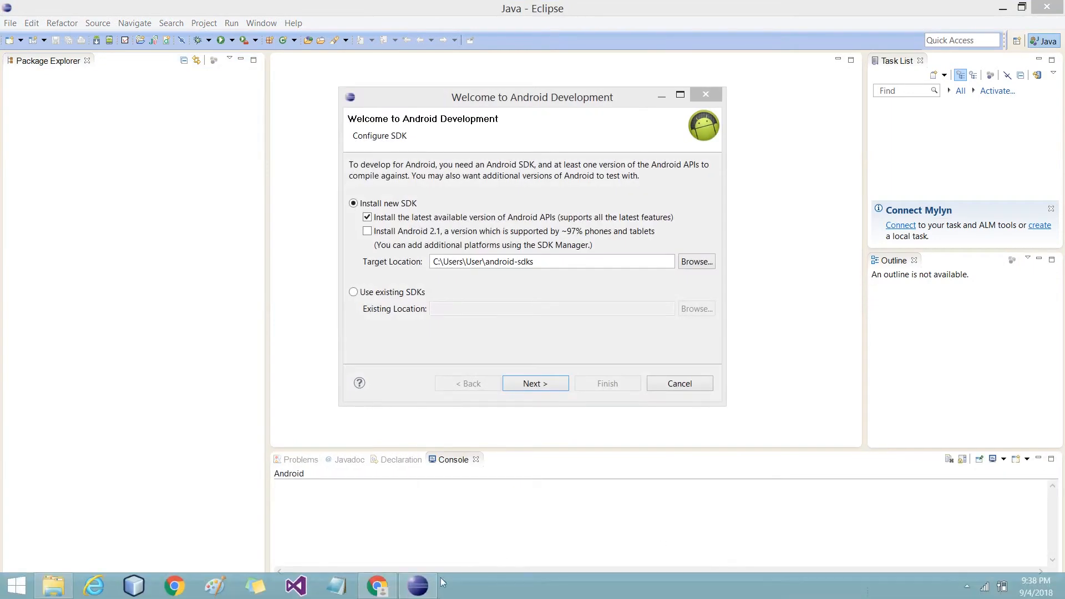
Step: Compare the article's enlarged Welcome to Android Development illustration with Eclipse's window, and read the Use Existing SDKs instructions
{"action": "left_click", "coordinate": [377, 586]}
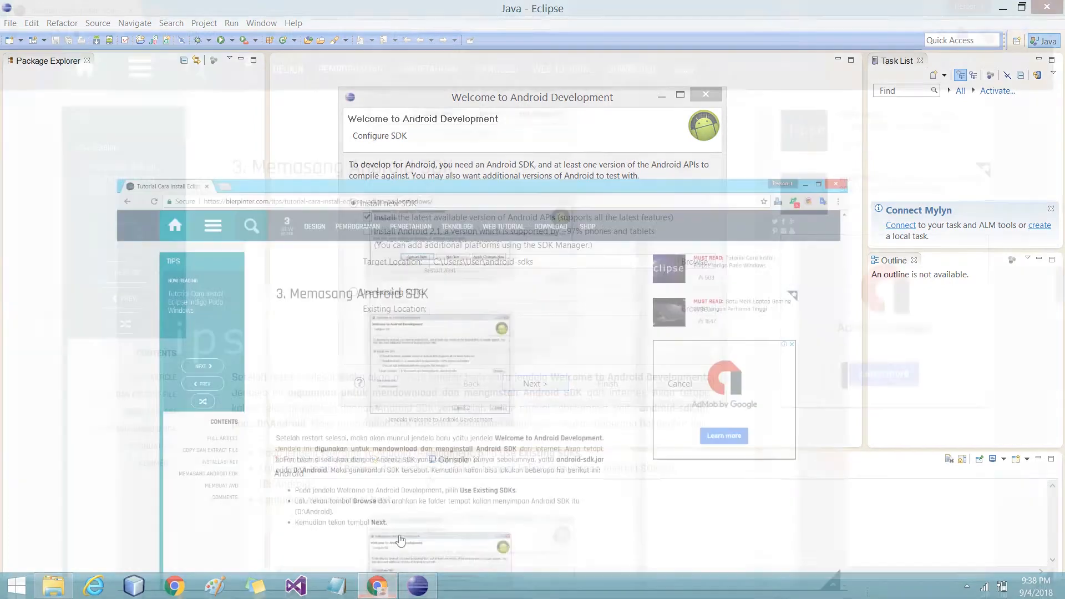
{"action": "scroll", "coordinate": [480, 322], "scroll_direction": "up", "scroll_amount": 1}
{"action": "left_click", "coordinate": [474, 332]}
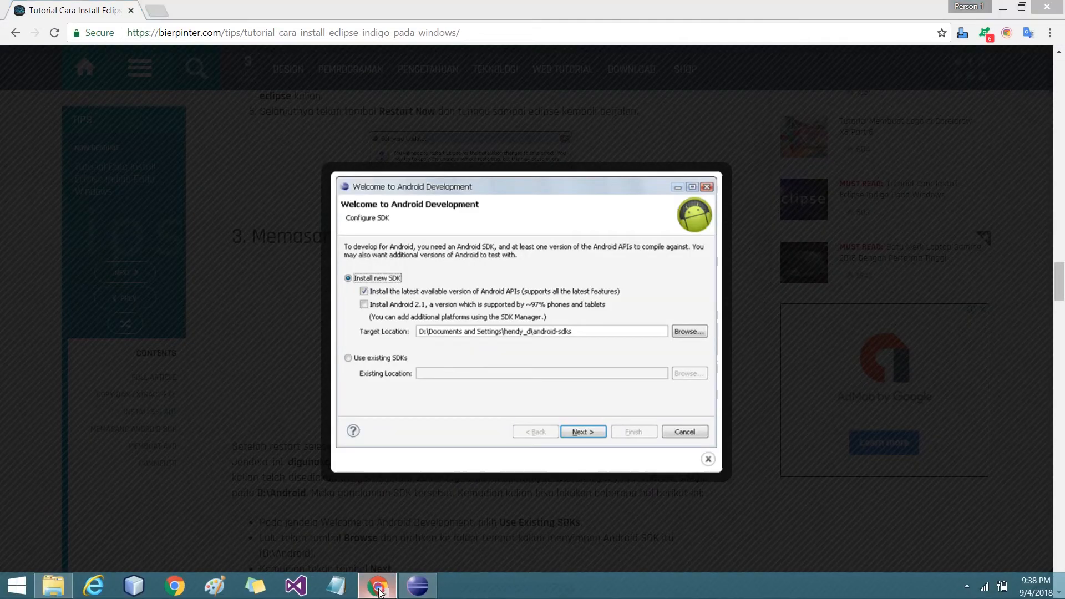
{"action": "left_click", "coordinate": [418, 586]}
{"action": "key", "text": "alt+Tab"}
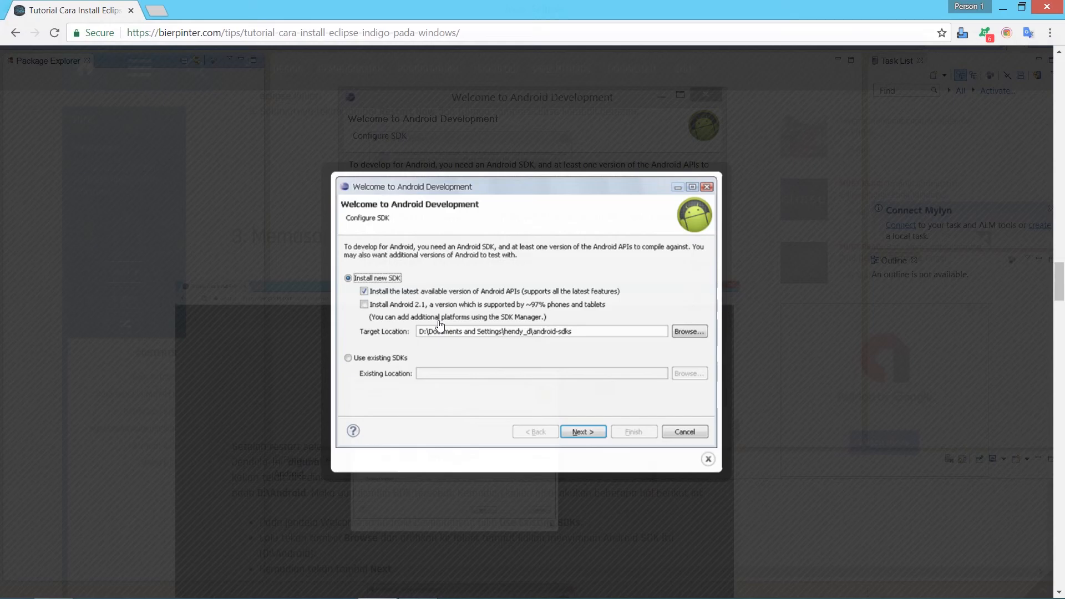
{"action": "left_click", "coordinate": [844, 564]}
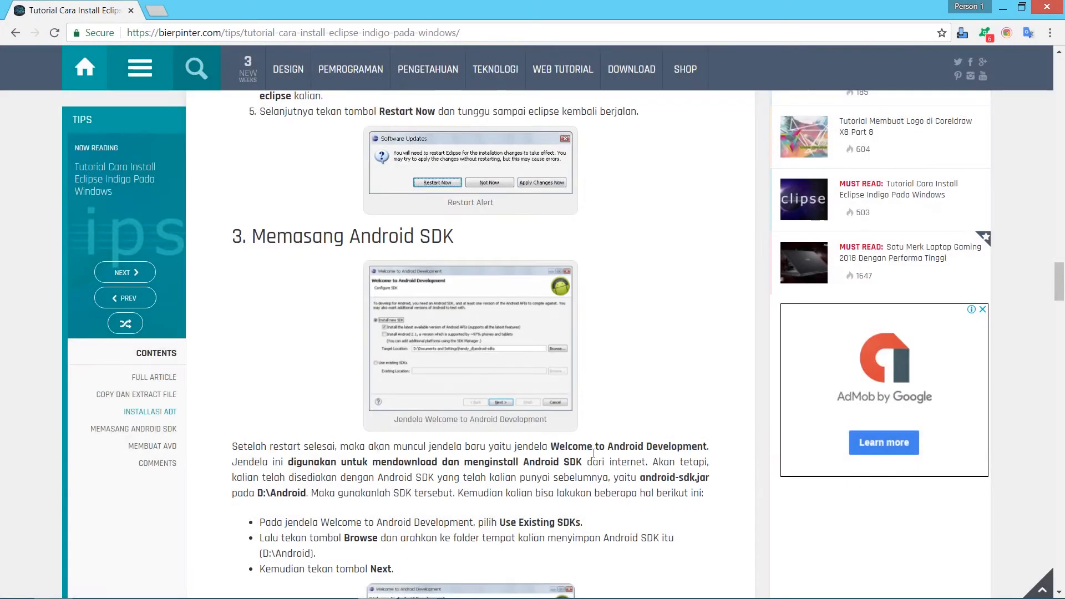
{"action": "scroll", "coordinate": [351, 447], "scroll_direction": "down", "scroll_amount": 1}
{"action": "scroll", "coordinate": [540, 457], "scroll_direction": "down", "scroll_amount": 2}
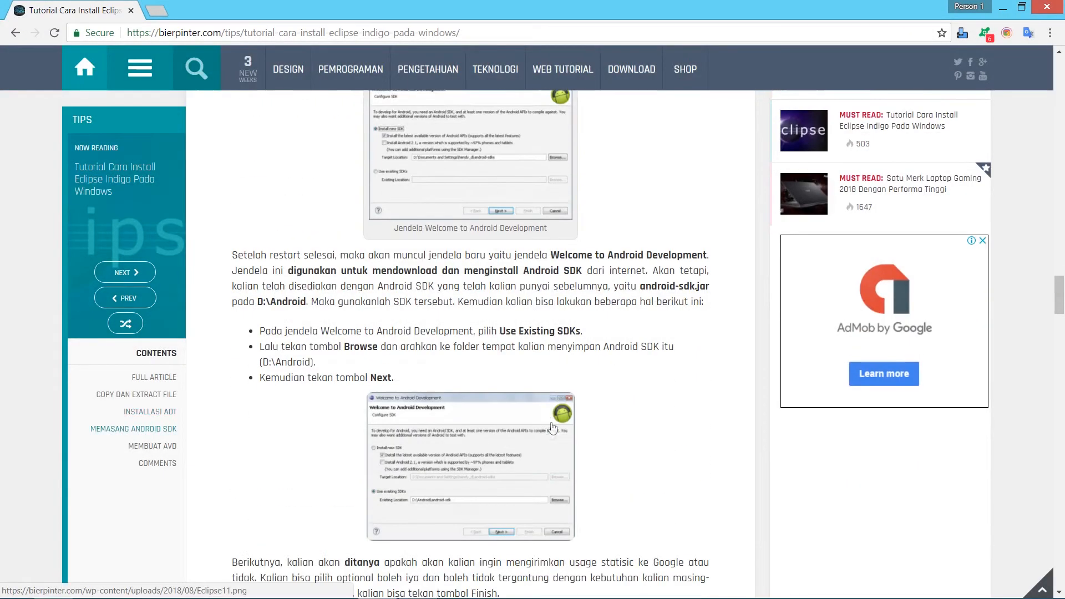
Step: Check the article's Use Existing SDKs instruction, and choose to use existing SDKs in Eclipse's Welcome to Android Development wizard
{"action": "left_click_drag", "start_coordinate": [498, 315], "coordinate": [569, 315]}
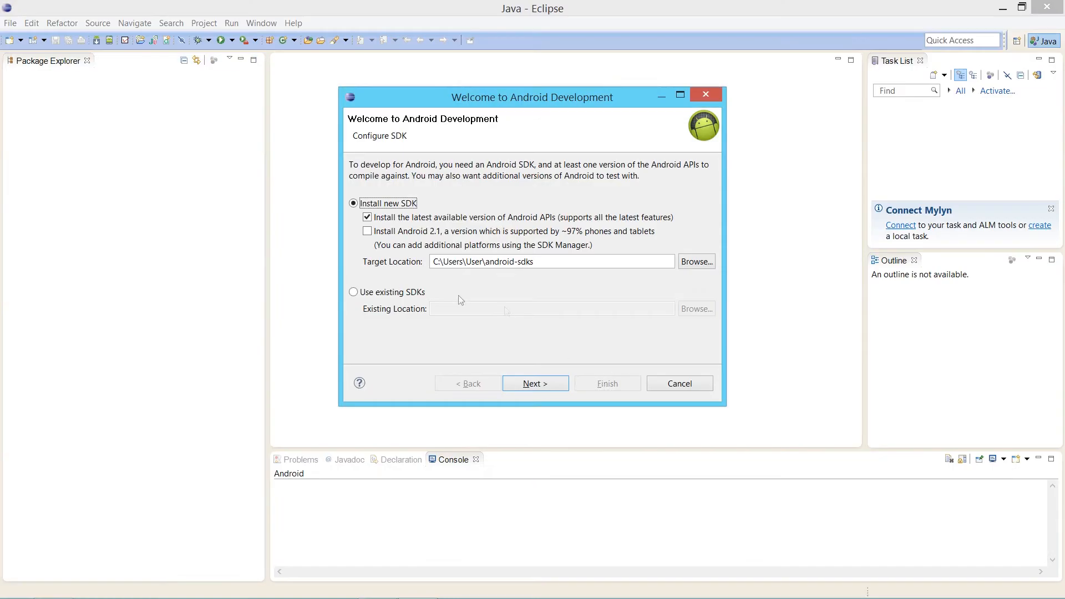
{"action": "left_click", "coordinate": [379, 286]}
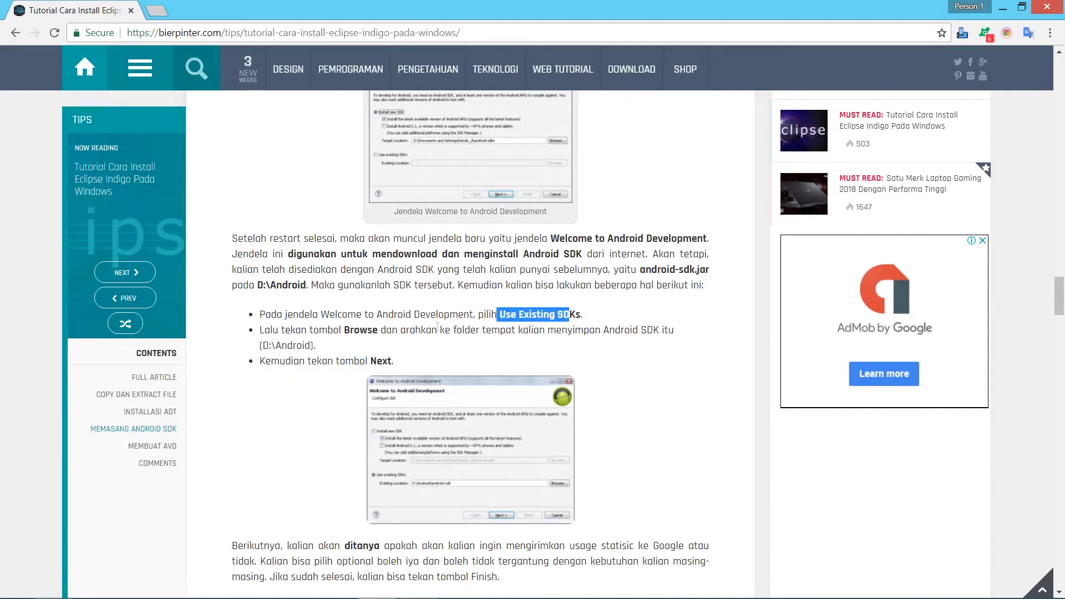
{"action": "key", "text": "alt+Tab"}
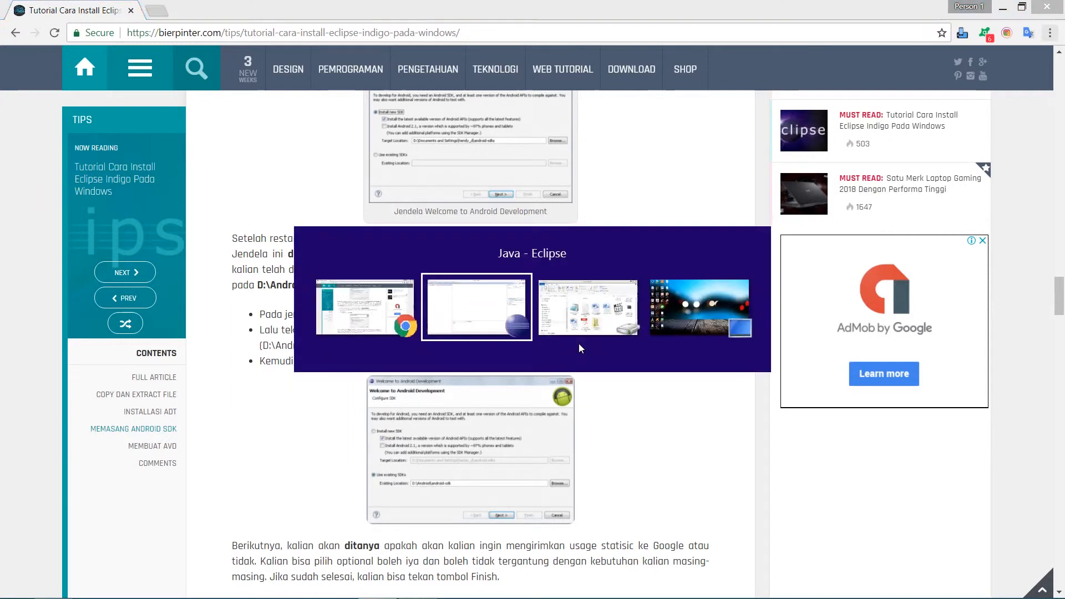
Step: Browse for the existing SDK location and select the android-sdk folder under Eclipse\Android on Local Disk (D:)
{"action": "left_click", "coordinate": [696, 309]}
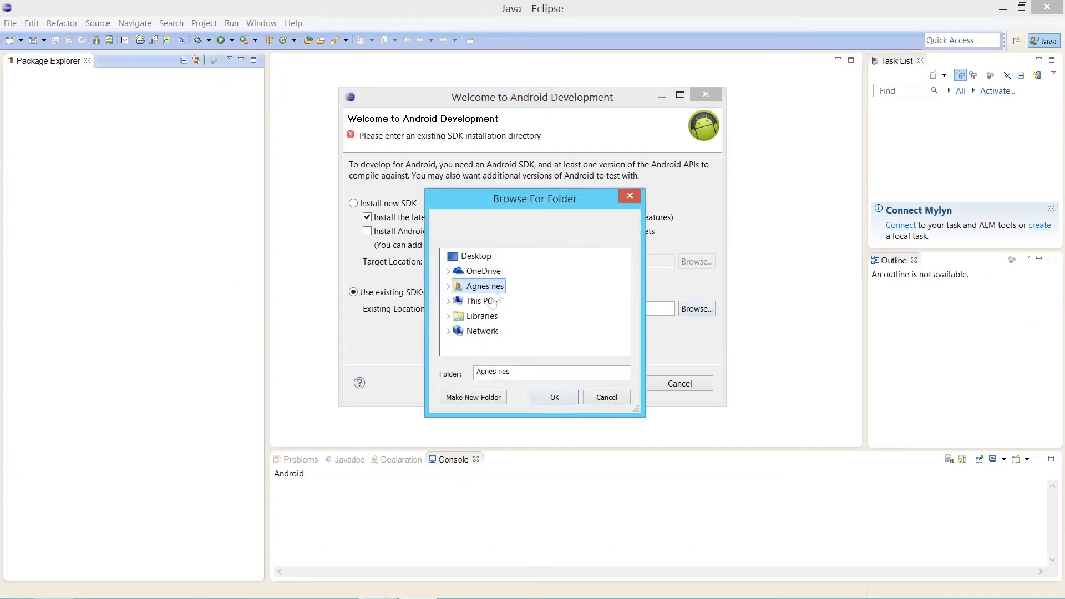
{"action": "left_click", "coordinate": [478, 302]}
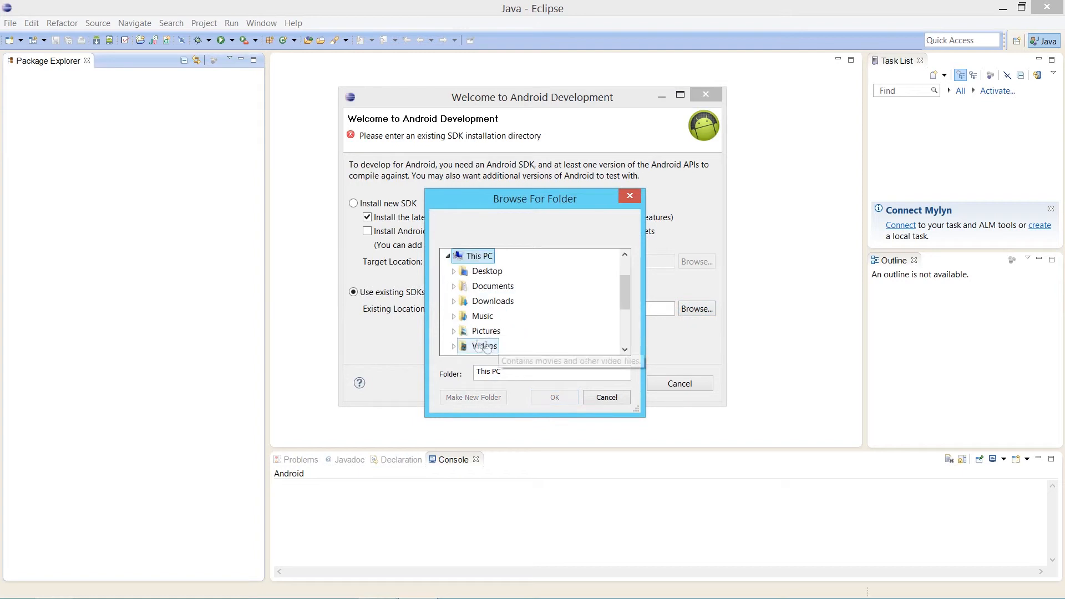
{"action": "scroll", "coordinate": [627, 301], "scroll_direction": "down", "scroll_amount": 1}
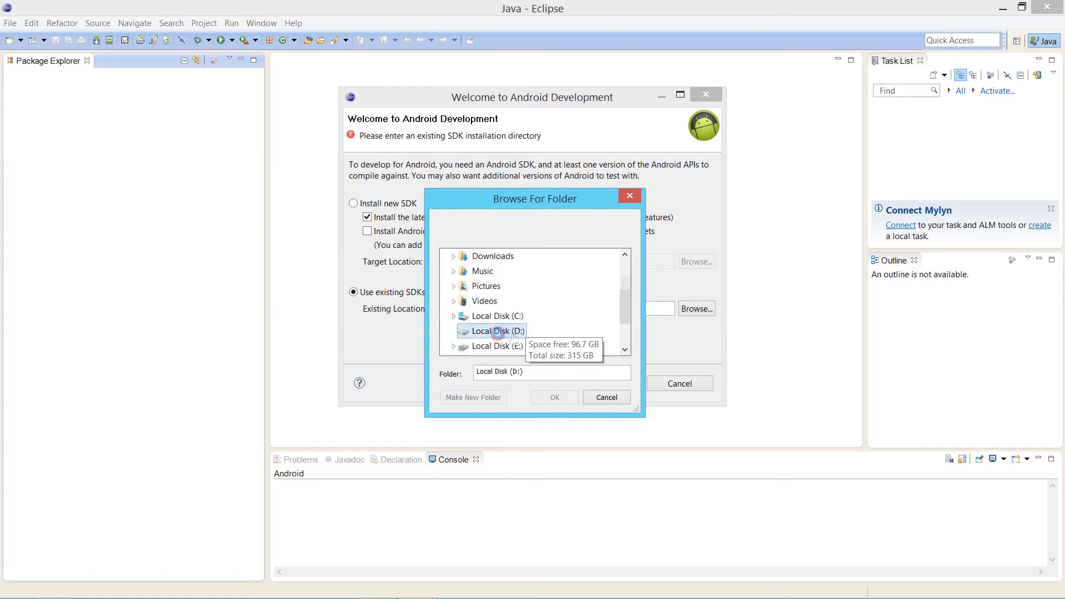
{"action": "left_click", "coordinate": [488, 331]}
{"action": "left_click_drag", "start_coordinate": [624, 283], "coordinate": [625, 293]}
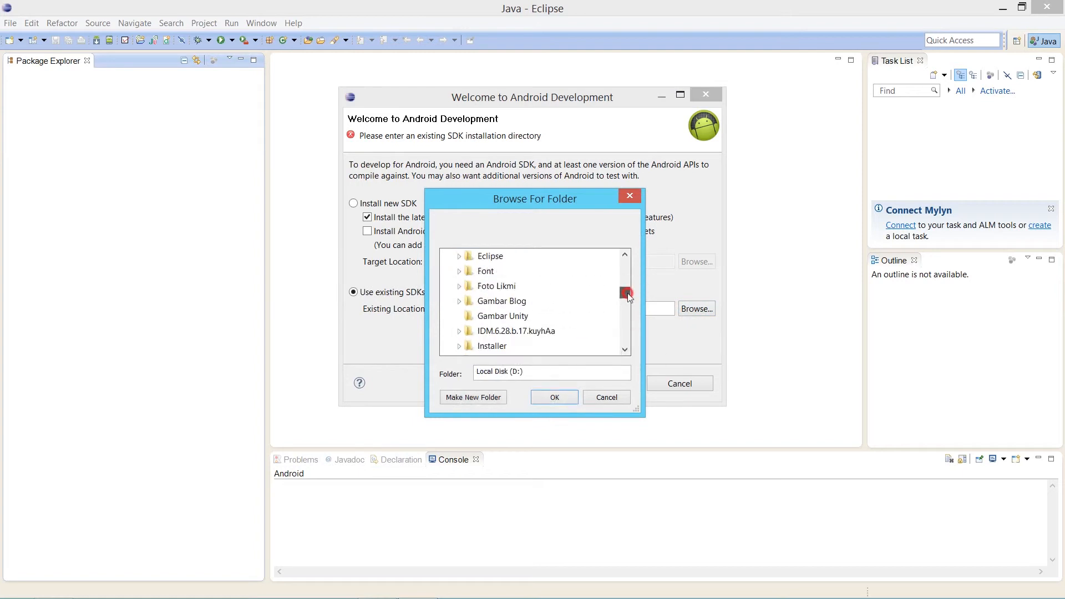
{"action": "left_click", "coordinate": [490, 256]}
{"action": "left_click", "coordinate": [499, 271]}
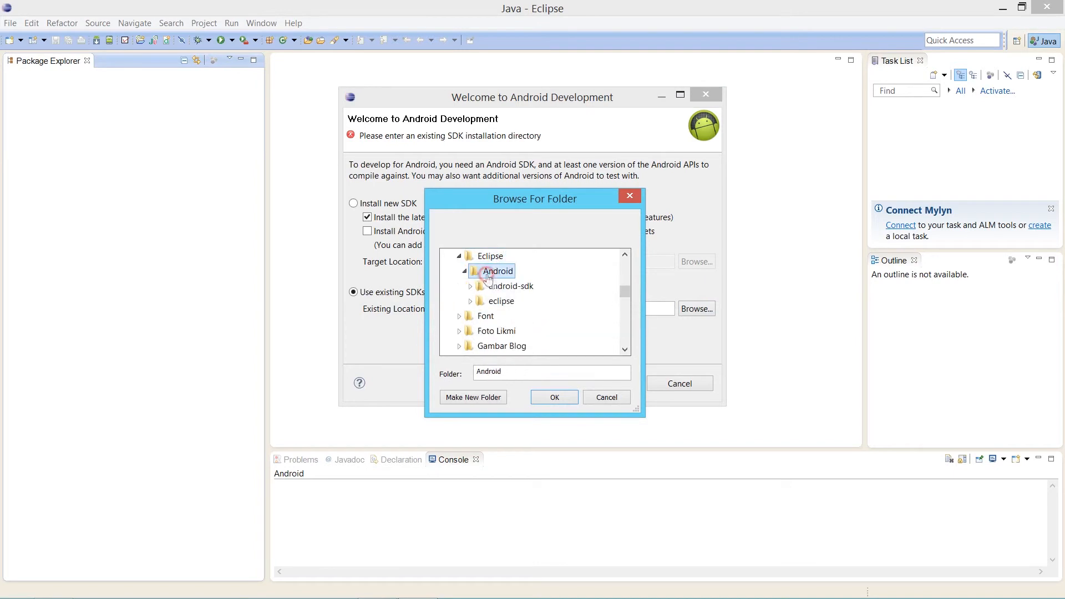
{"action": "left_click", "coordinate": [511, 286]}
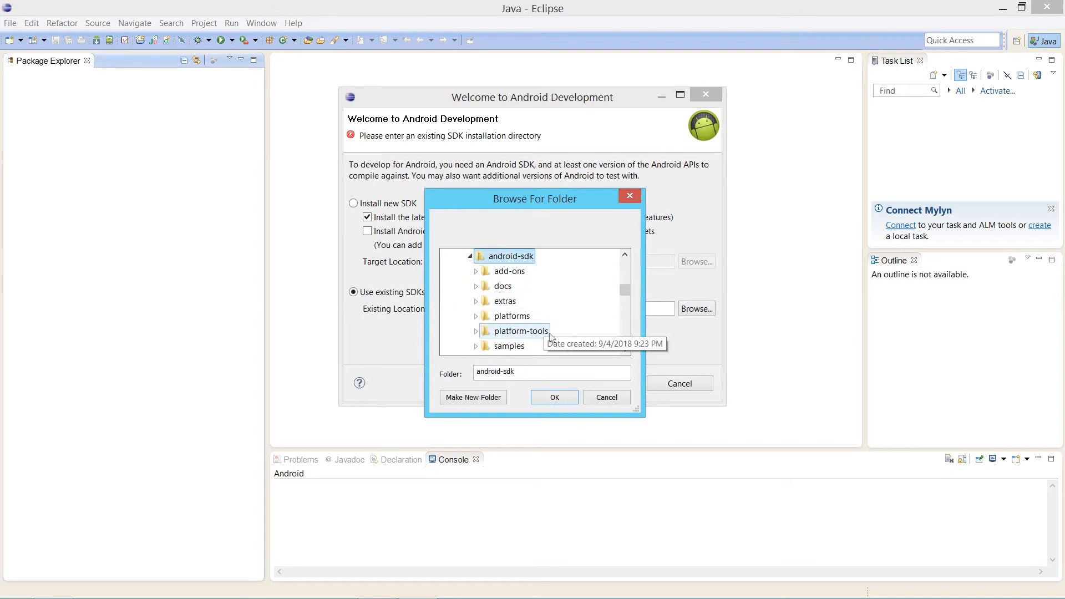
{"action": "scroll", "coordinate": [631, 295], "scroll_direction": "up", "scroll_amount": 1}
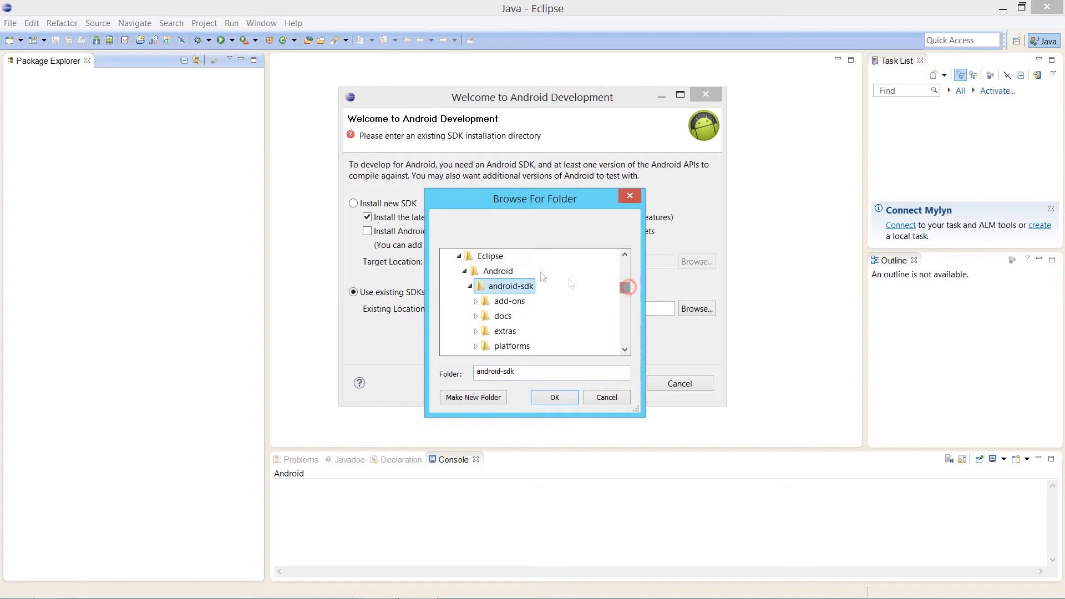
Step: Check the article's SDK folder instruction, and confirm the android-sdk folder inside Android as the existing SDK location
{"action": "left_click", "coordinate": [497, 271]}
{"action": "key", "text": "alt+Tab"}
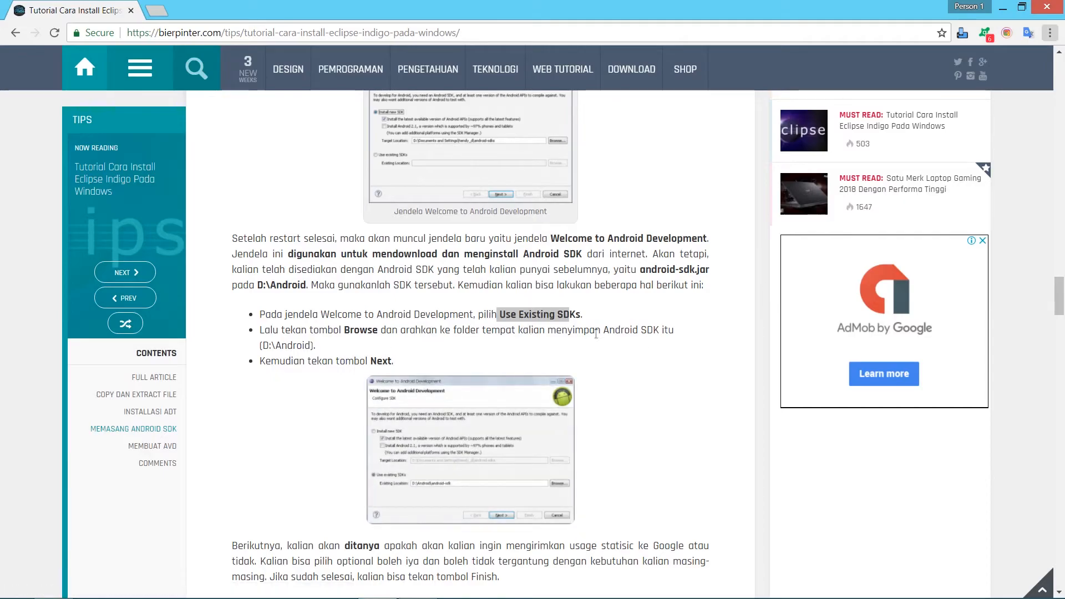
{"action": "key", "text": "alt+Tab"}
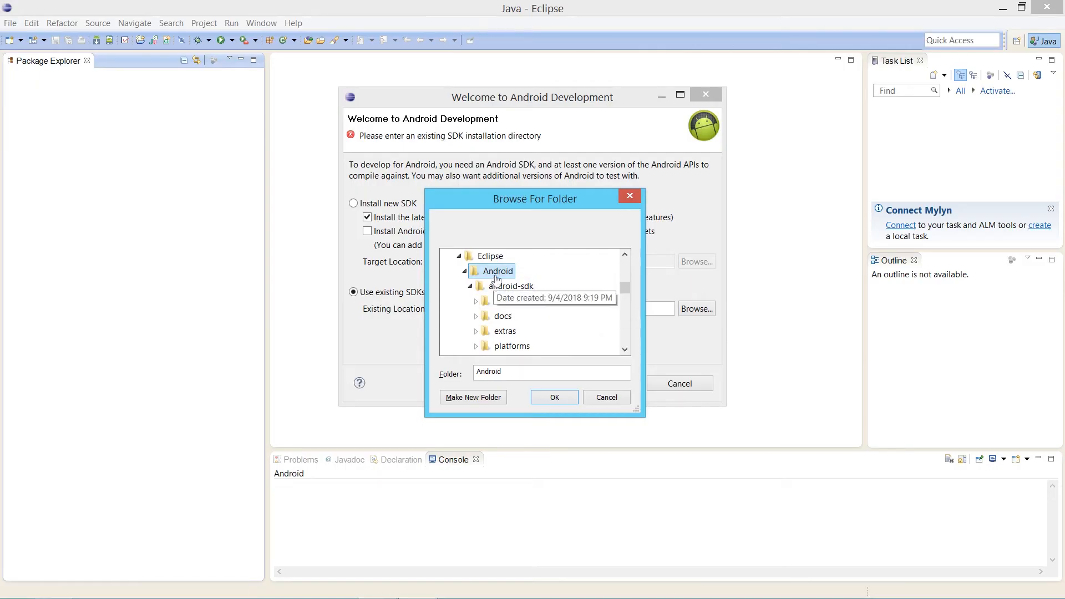
{"action": "left_click", "coordinate": [510, 287]}
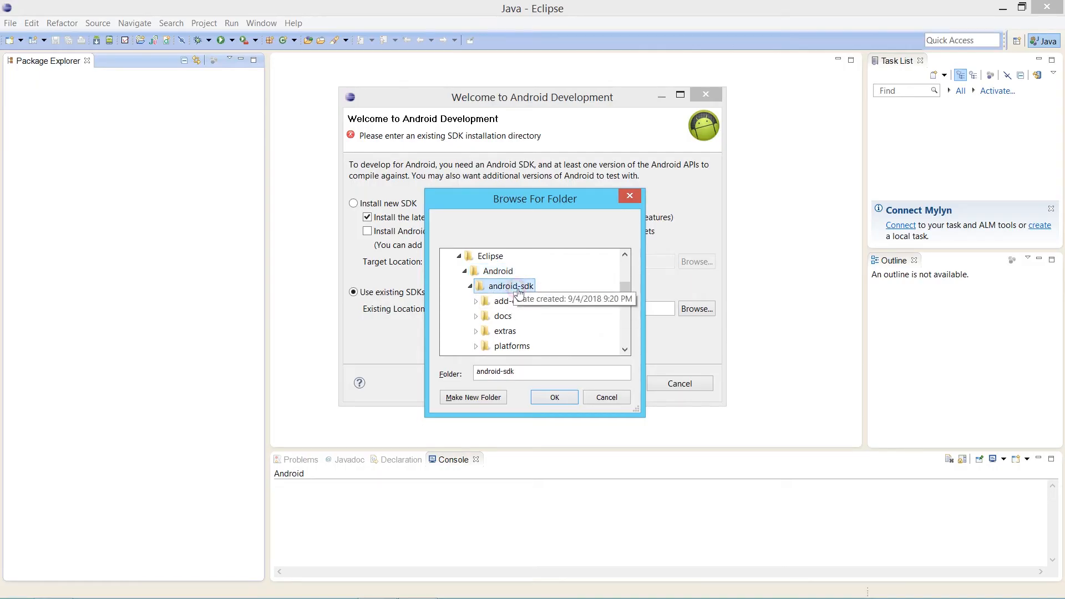
{"action": "left_click", "coordinate": [552, 400]}
Step: Review the article's usage statistics instructions, and finish the wizard with sending usage statistics to Google set to Yes
{"action": "key", "text": "alt+Tab"}
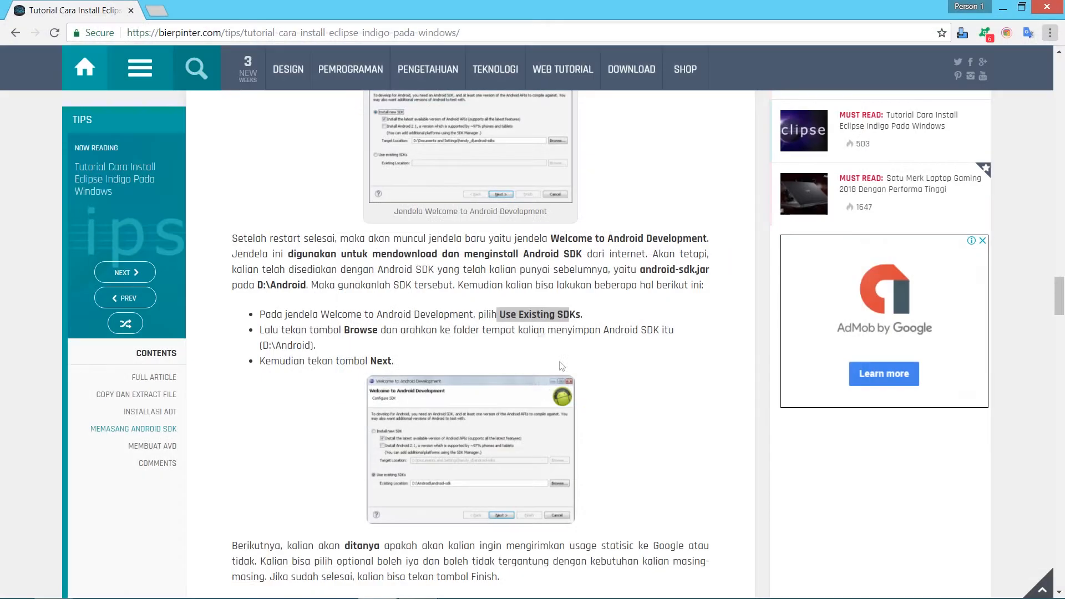
{"action": "scroll", "coordinate": [546, 422], "scroll_direction": "down", "scroll_amount": 3}
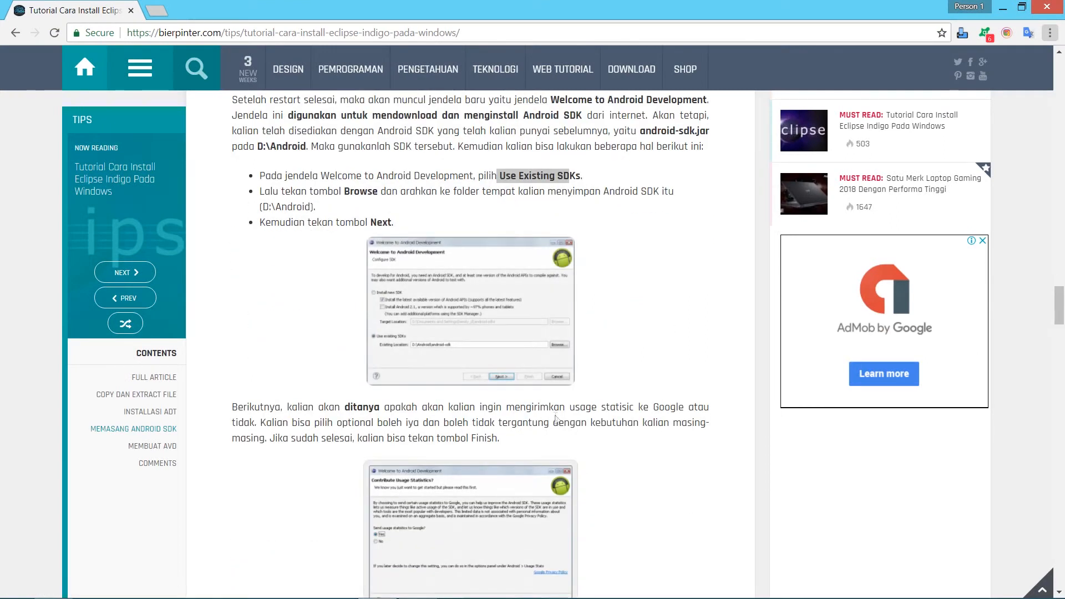
{"action": "key", "text": "alt+Tab"}
{"action": "left_click", "coordinate": [551, 385]}
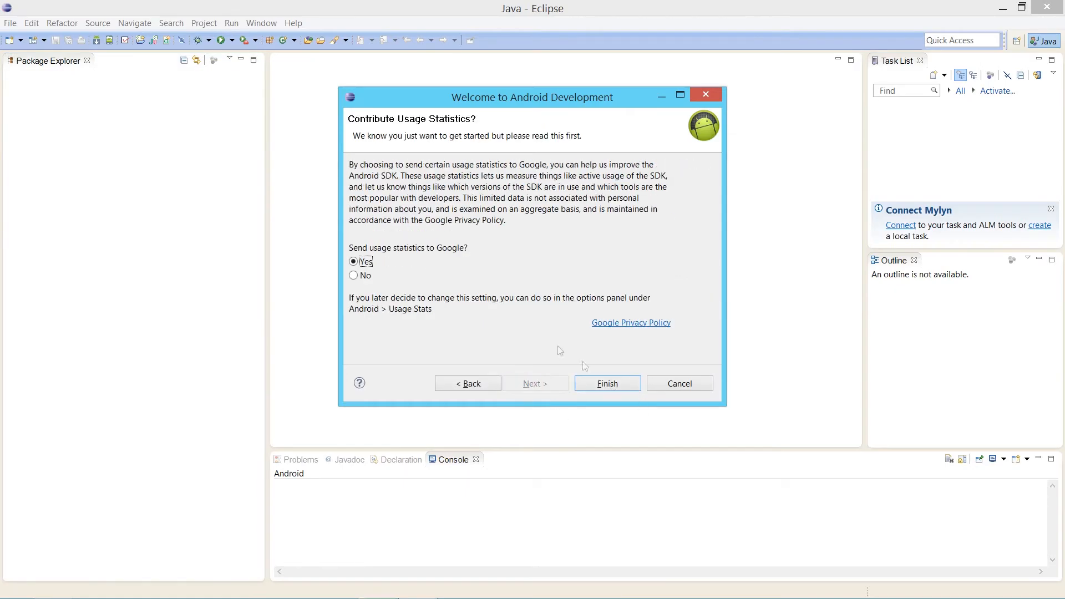
{"action": "left_click", "coordinate": [610, 385]}
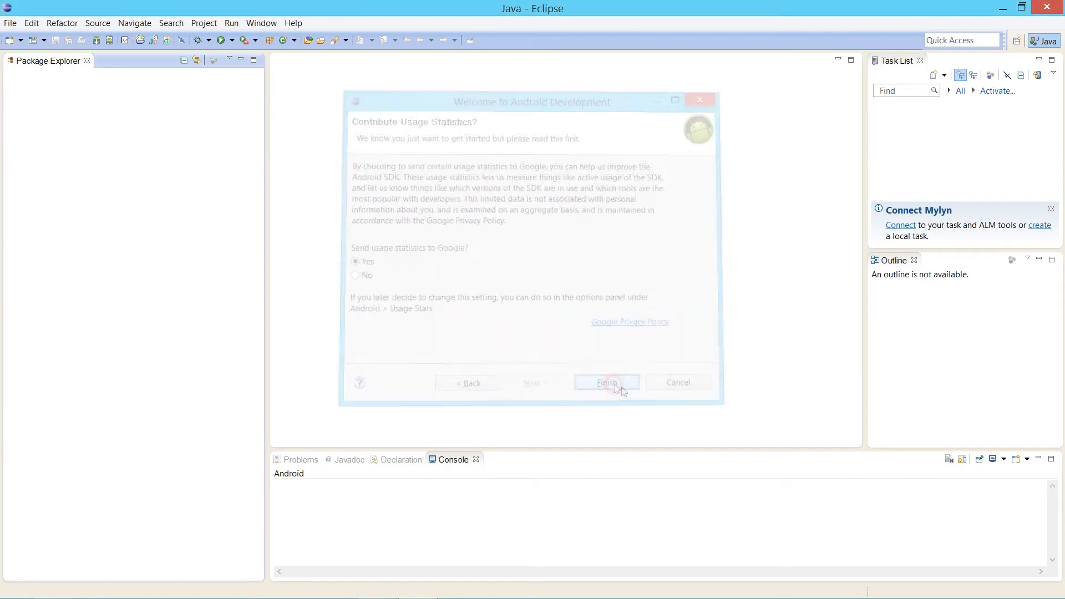
Step: Read the article's Membuat AVD section on opening the AVD Manager and filling in a new virtual device
{"action": "key", "text": "alt+Tab"}
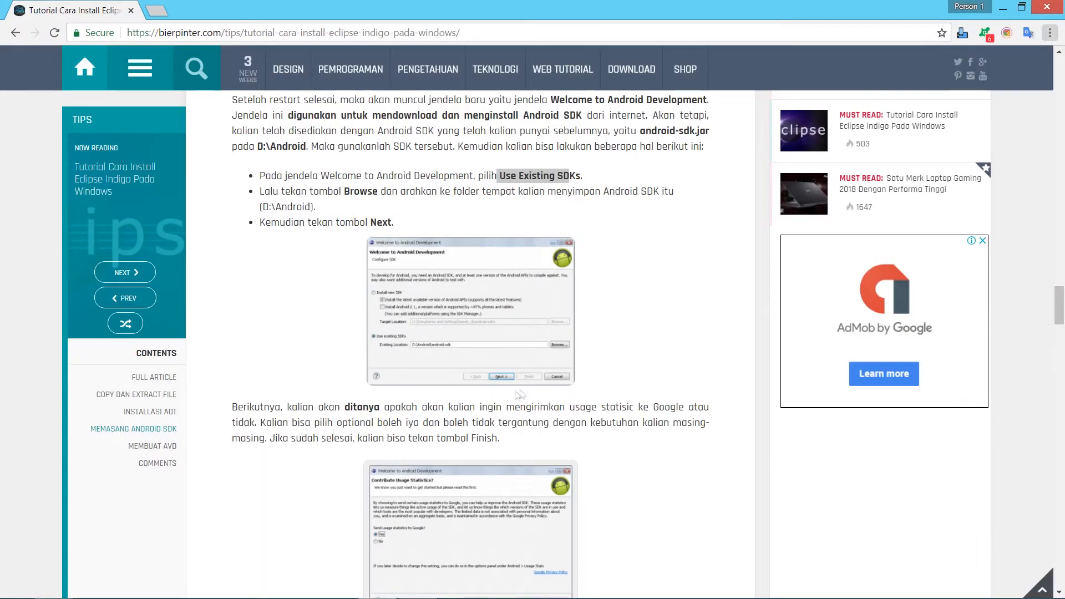
{"action": "scroll", "coordinate": [393, 381], "scroll_direction": "down", "scroll_amount": 1}
{"action": "scroll", "coordinate": [525, 387], "scroll_direction": "down", "scroll_amount": 7}
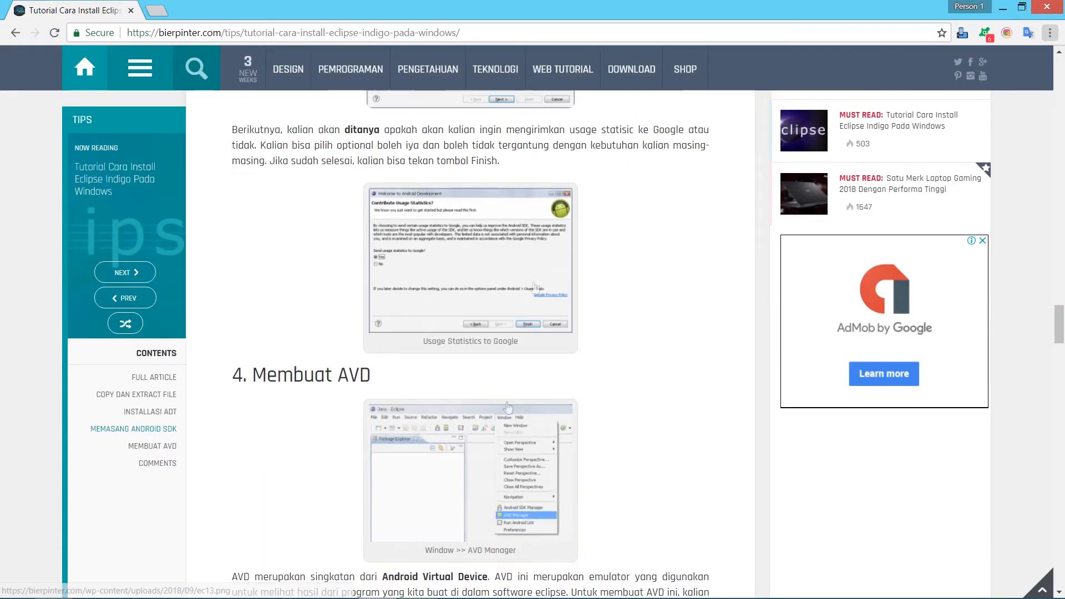
{"action": "scroll", "coordinate": [523, 345], "scroll_direction": "down", "scroll_amount": 6}
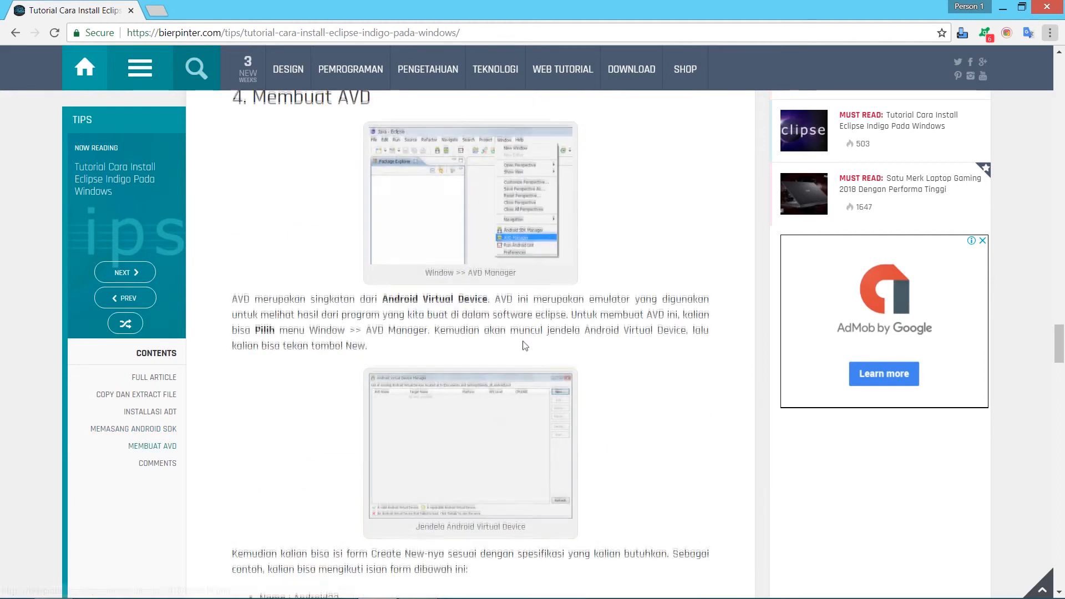
{"action": "scroll", "coordinate": [566, 361], "scroll_direction": "up", "scroll_amount": 3}
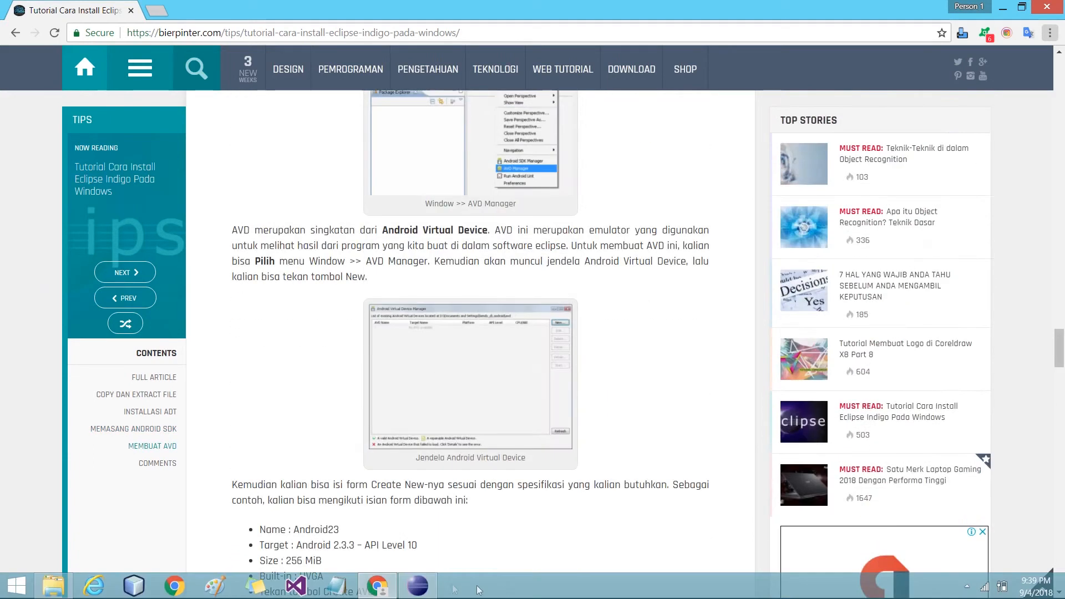
Step: Switch to Eclipse, open the Android Virtual Device Manager, and move its window closer to the middle of the workspace
{"action": "left_click", "coordinate": [417, 586]}
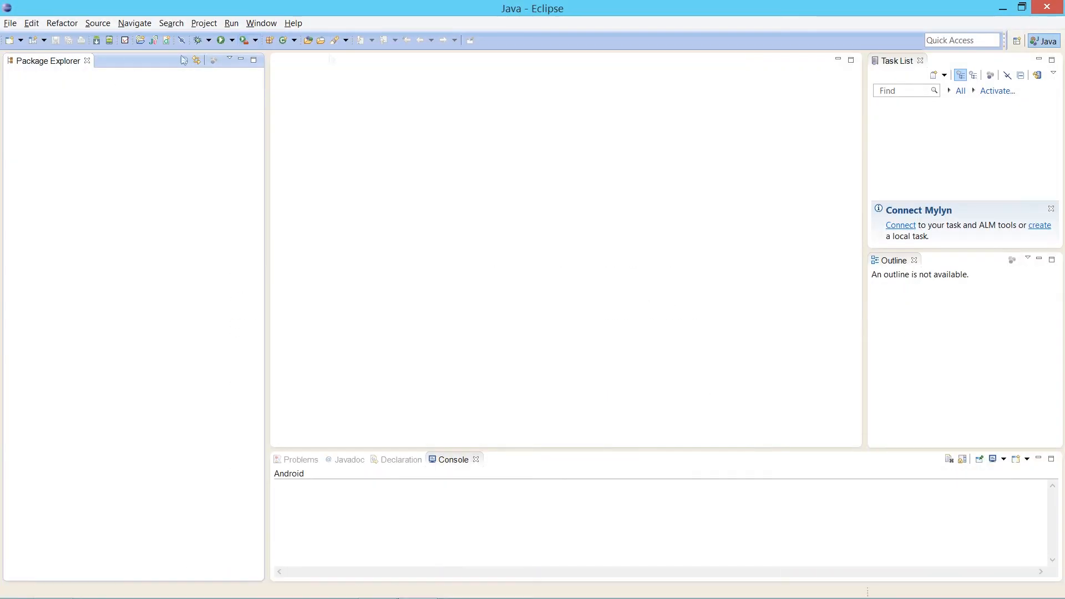
{"action": "left_click", "coordinate": [251, 23]}
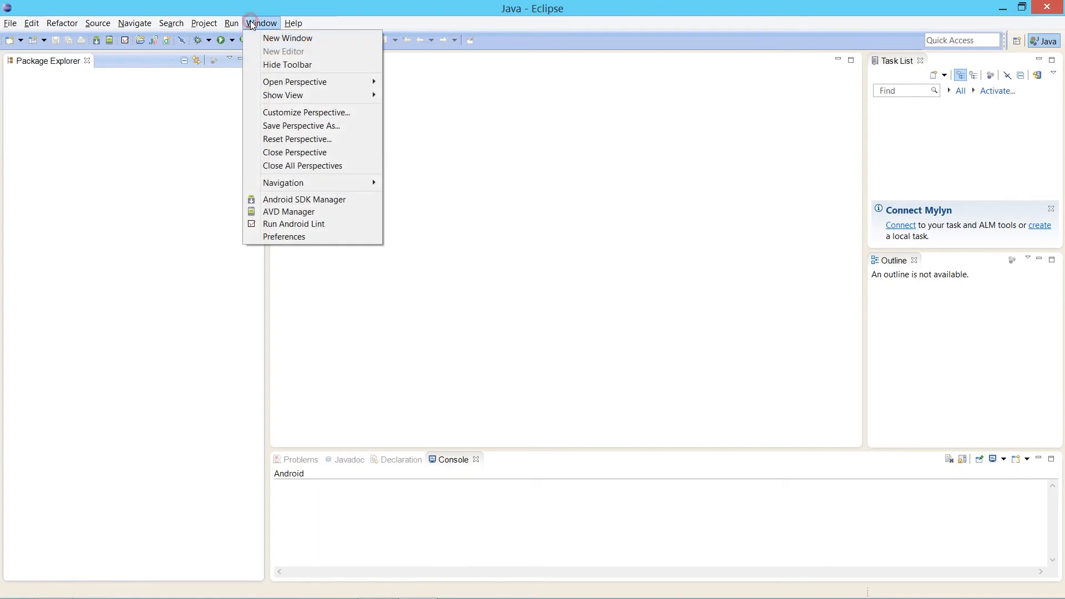
{"action": "left_click", "coordinate": [297, 210]}
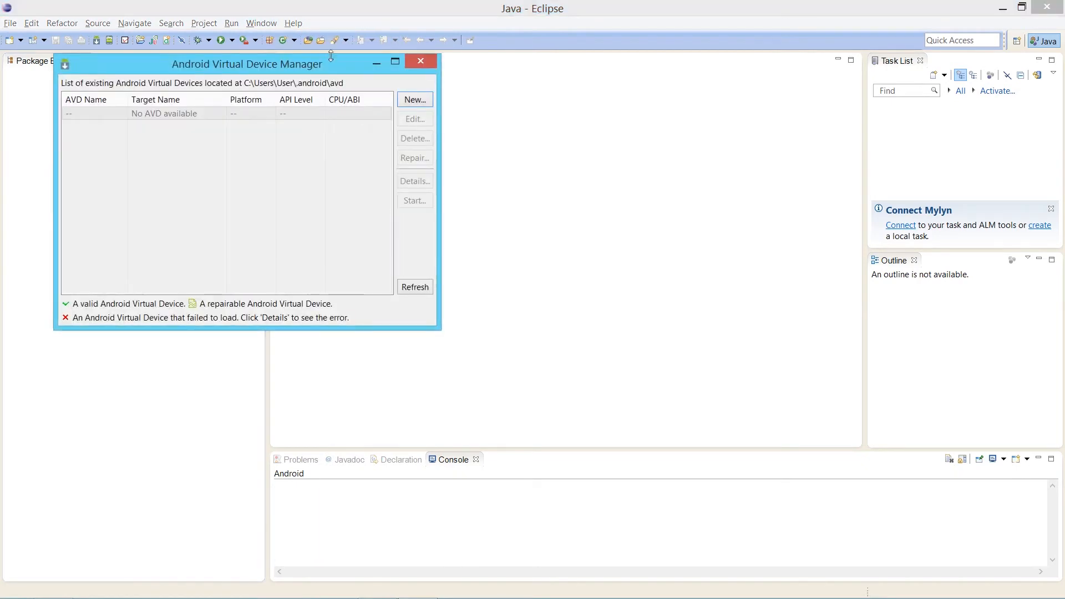
{"action": "left_click_drag", "start_coordinate": [329, 63], "coordinate": [471, 117]}
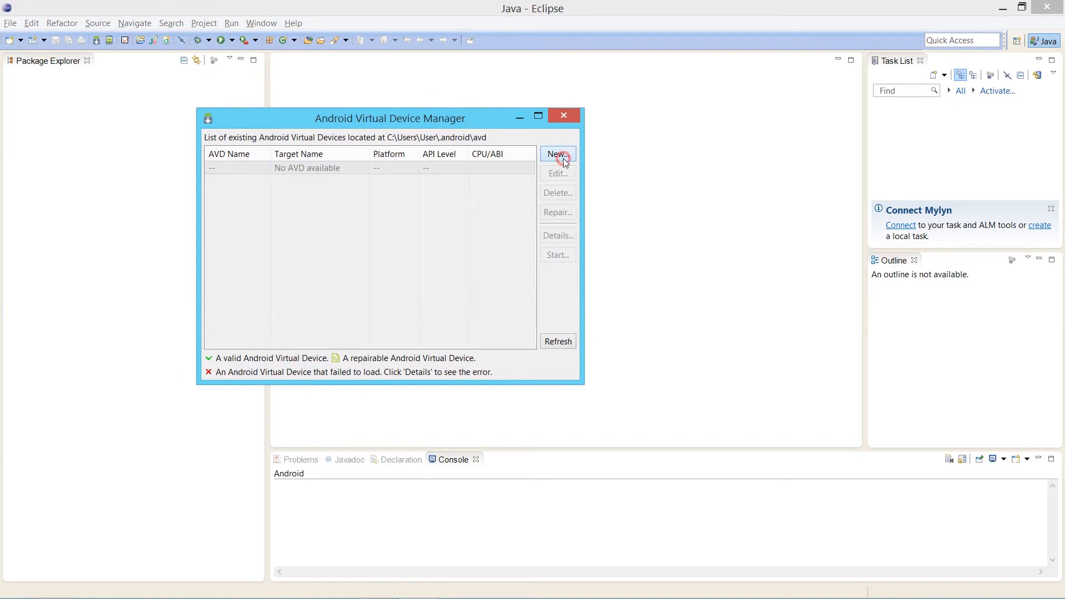
Step: Create an AVD named Test targeting Android 2.1 - API Level 7, with a 50 MiB SD card and the built-in HVGA skin
{"action": "left_click", "coordinate": [562, 158]}
{"action": "type", "text": "Test"}
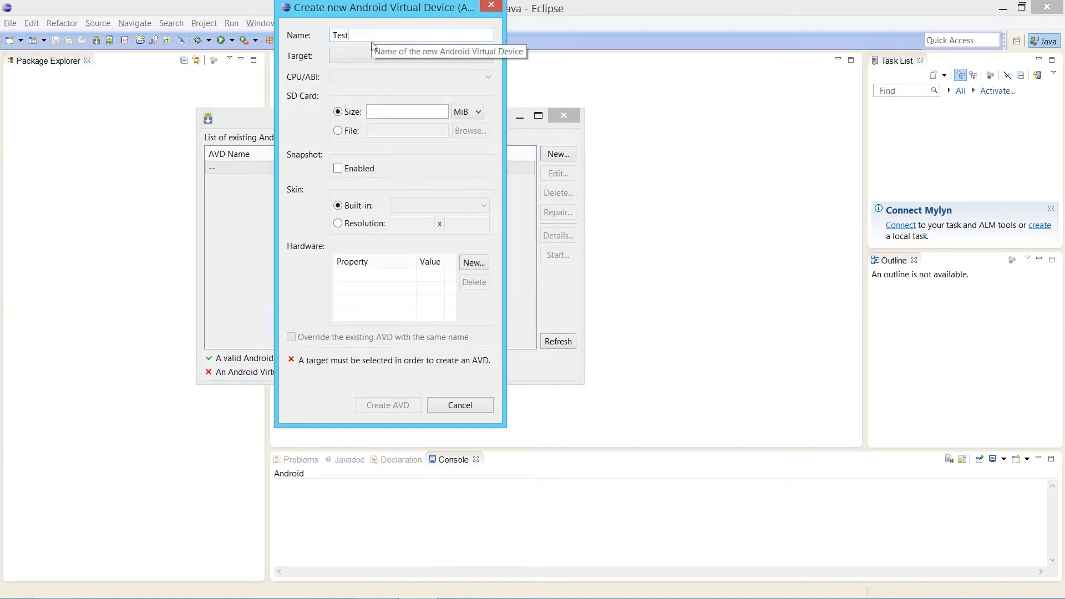
{"action": "left_click", "coordinate": [380, 56]}
{"action": "left_click", "coordinate": [386, 114]}
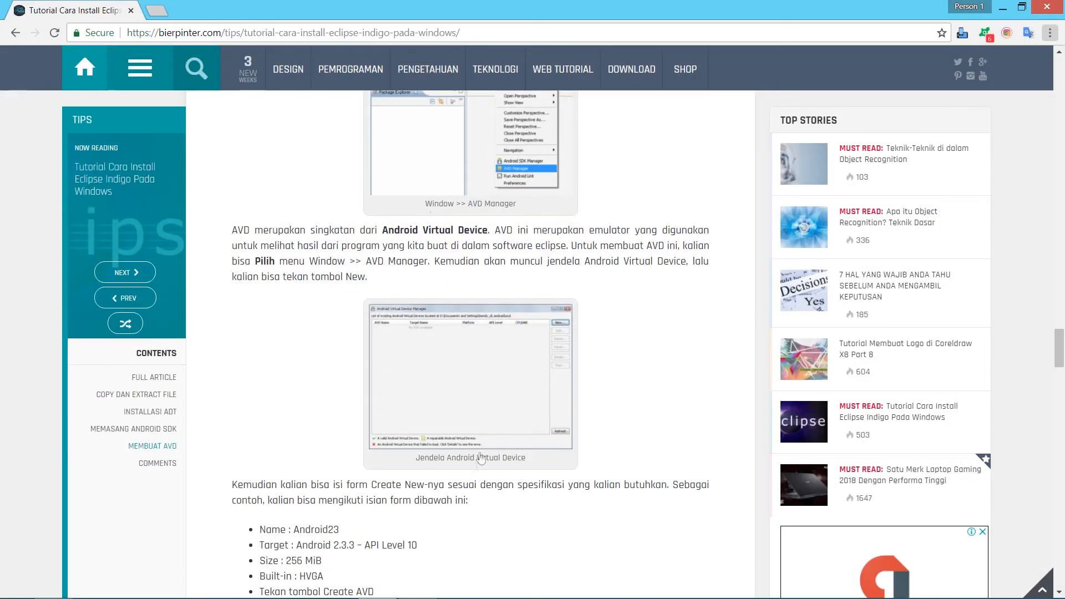
{"action": "scroll", "coordinate": [491, 469], "scroll_direction": "down", "scroll_amount": 2}
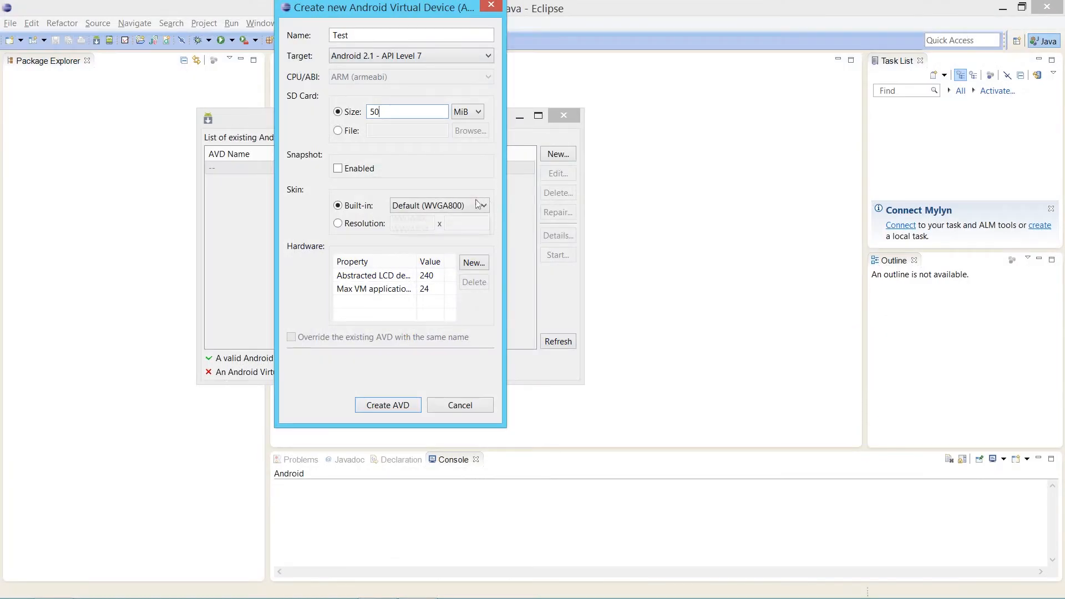
{"action": "left_click", "coordinate": [450, 205]}
{"action": "left_click", "coordinate": [449, 231]}
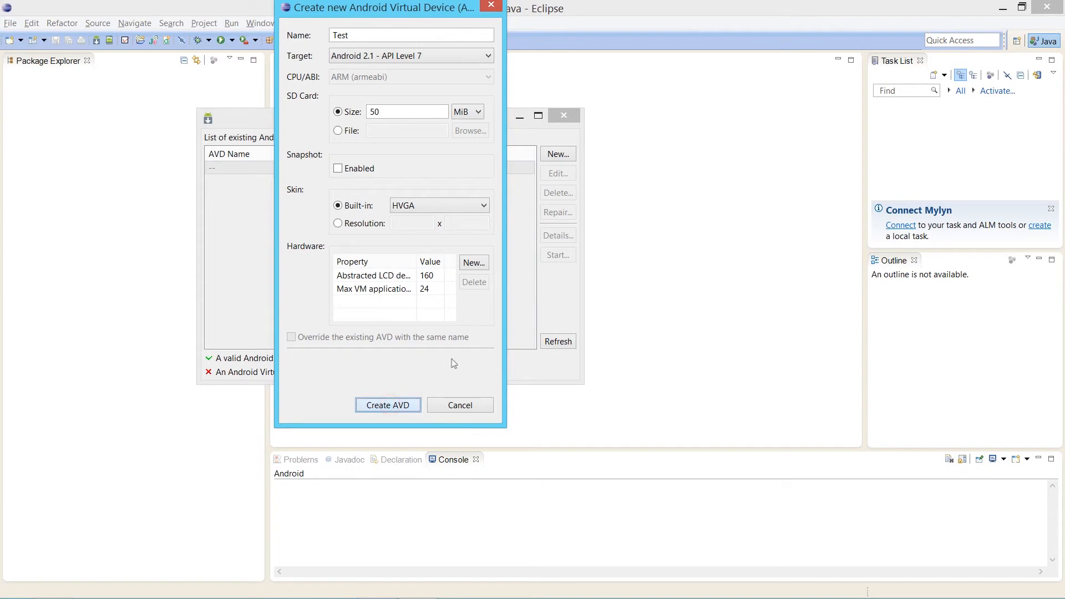
Step: Start the Test virtual device with the default launch options
{"action": "left_click", "coordinate": [435, 168]}
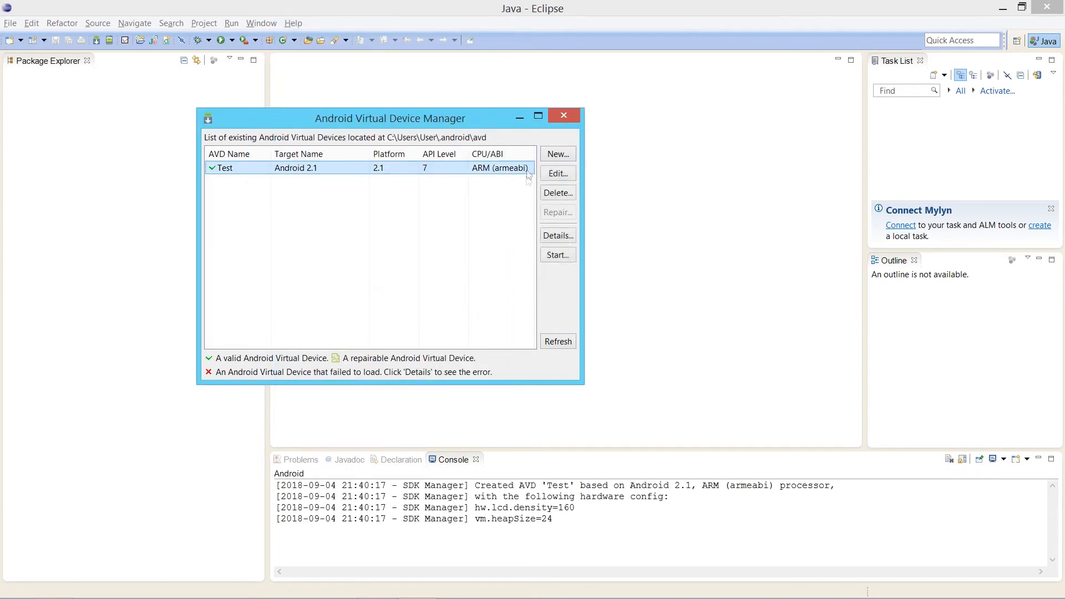
{"action": "left_click", "coordinate": [558, 255]}
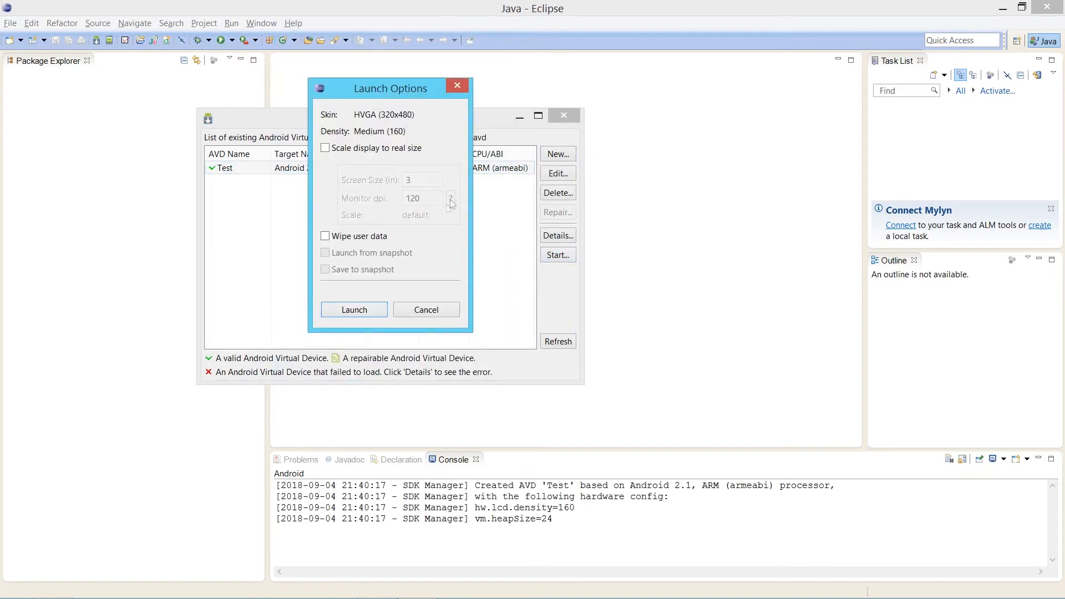
{"action": "left_click", "coordinate": [367, 311]}
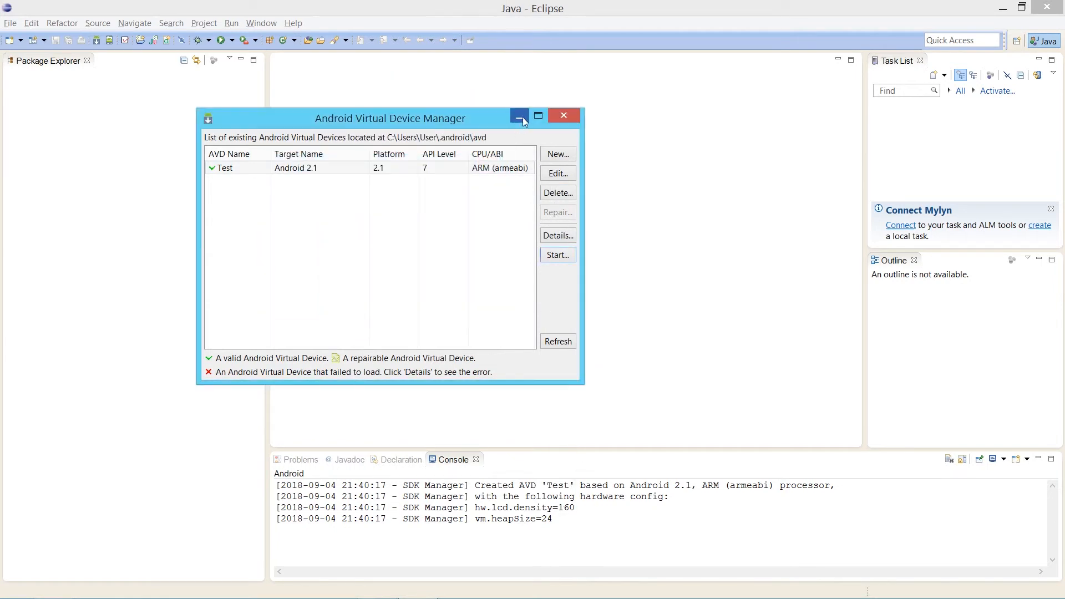
Step: Review the article's Create New AVD instructions in the browser, and bring up the Test emulator window
{"action": "key", "text": "alt+Tab"}
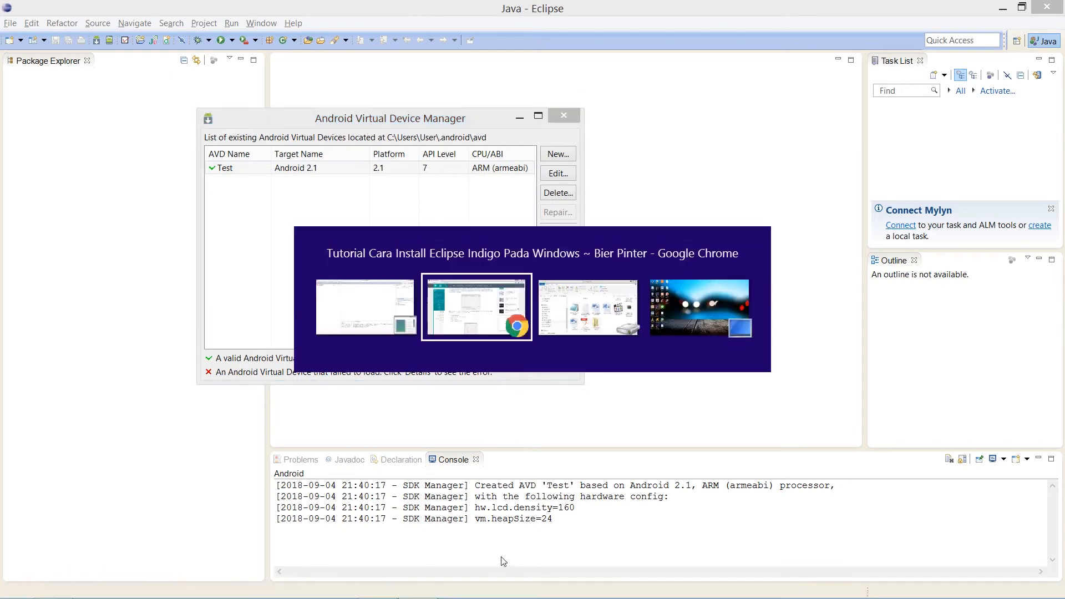
{"action": "scroll", "coordinate": [582, 311], "scroll_direction": "down", "scroll_amount": 5}
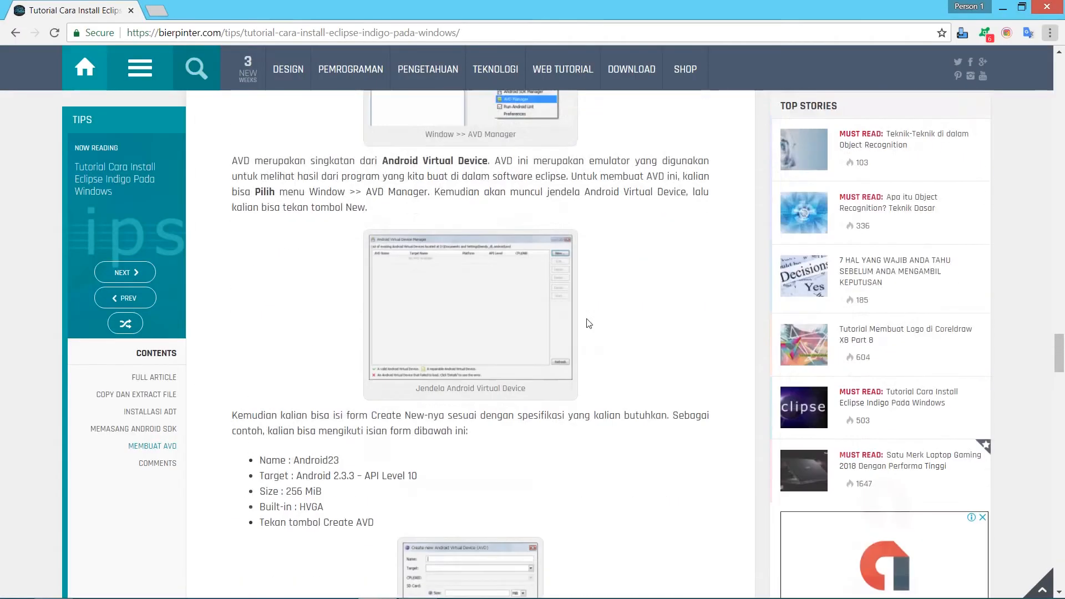
{"action": "key", "text": "alt+Tab"}
{"action": "key", "text": "Tab"}
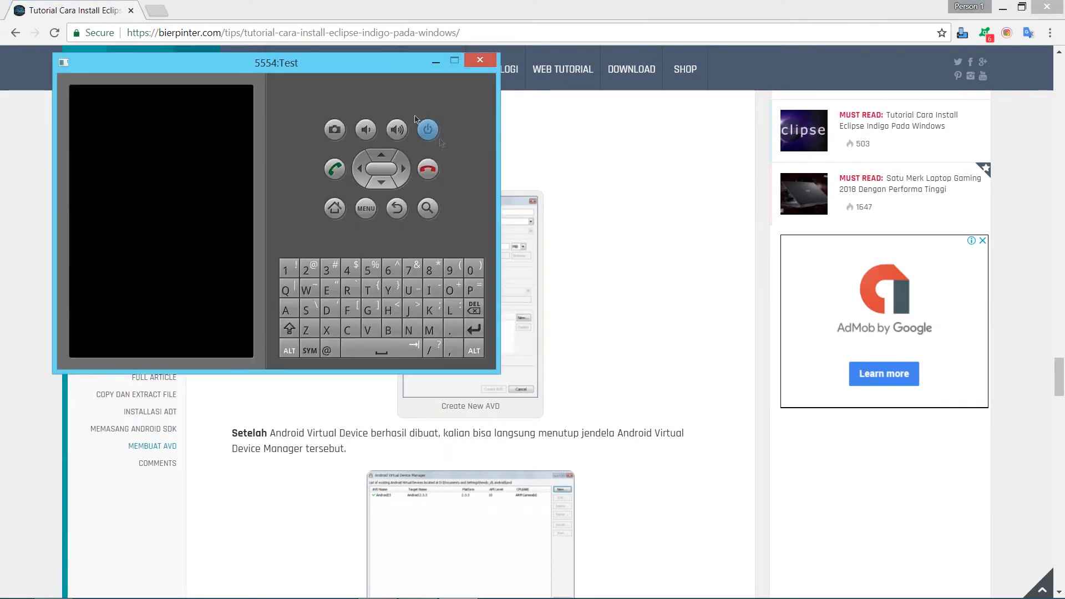
Step: Move the Test emulator window aside and read the article's section on re-pointing Eclipse to the Android SDK location
{"action": "left_click_drag", "start_coordinate": [348, 63], "coordinate": [452, 118]}
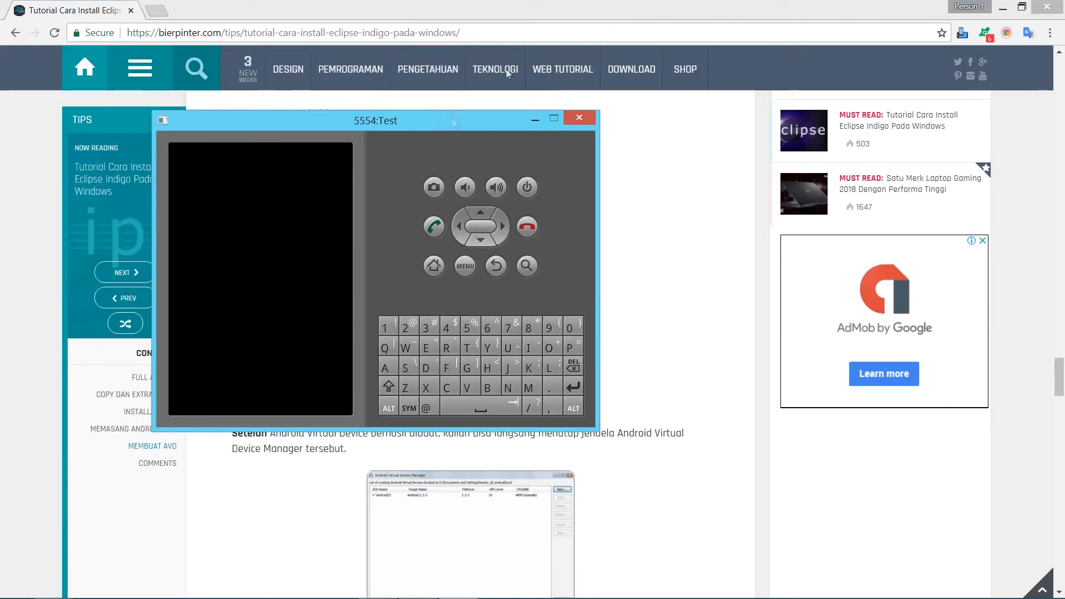
{"action": "left_click", "coordinate": [527, 5]}
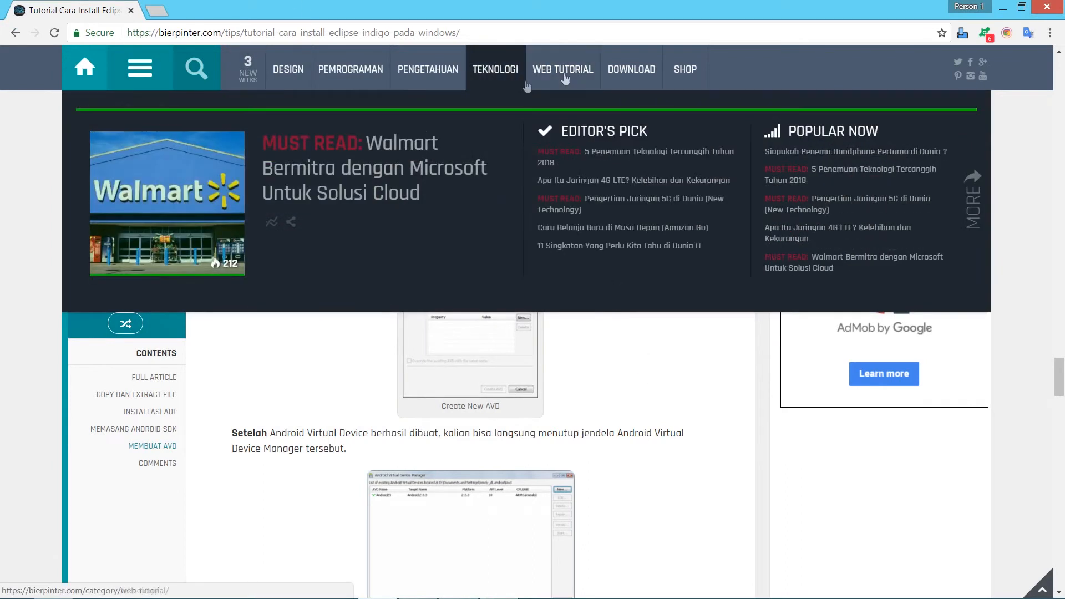
{"action": "scroll", "coordinate": [660, 314], "scroll_direction": "down", "scroll_amount": 6}
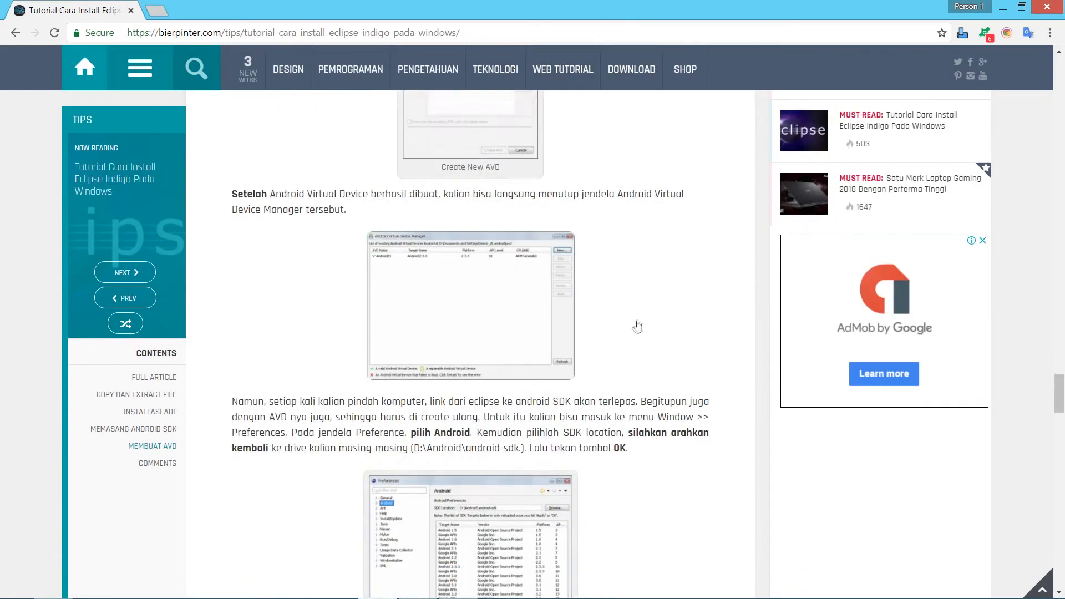
{"action": "scroll", "coordinate": [630, 340], "scroll_direction": "down", "scroll_amount": 1}
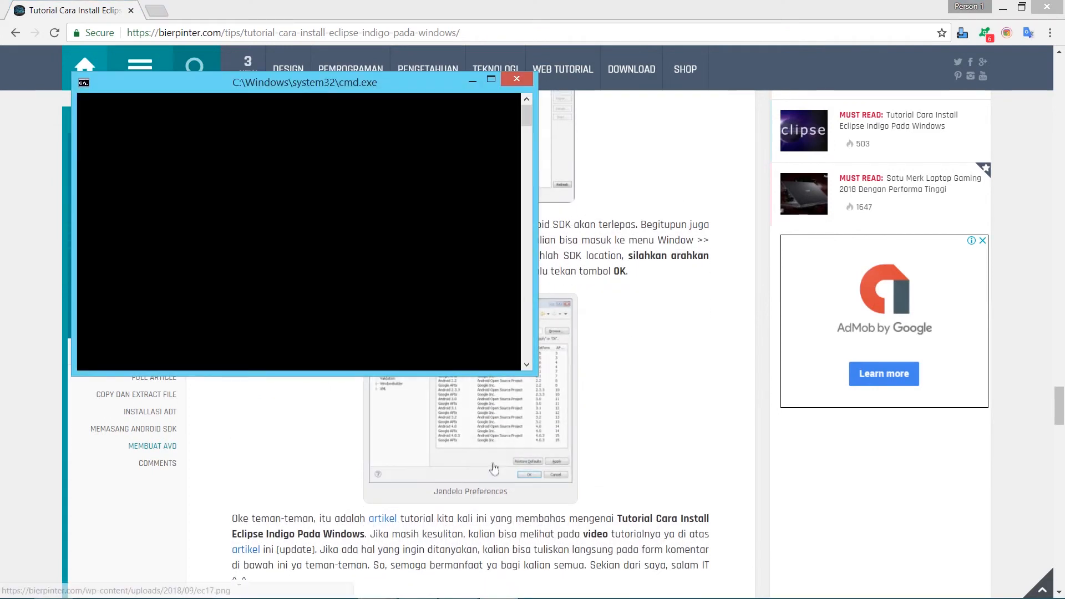
{"action": "left_click", "coordinate": [453, 587]}
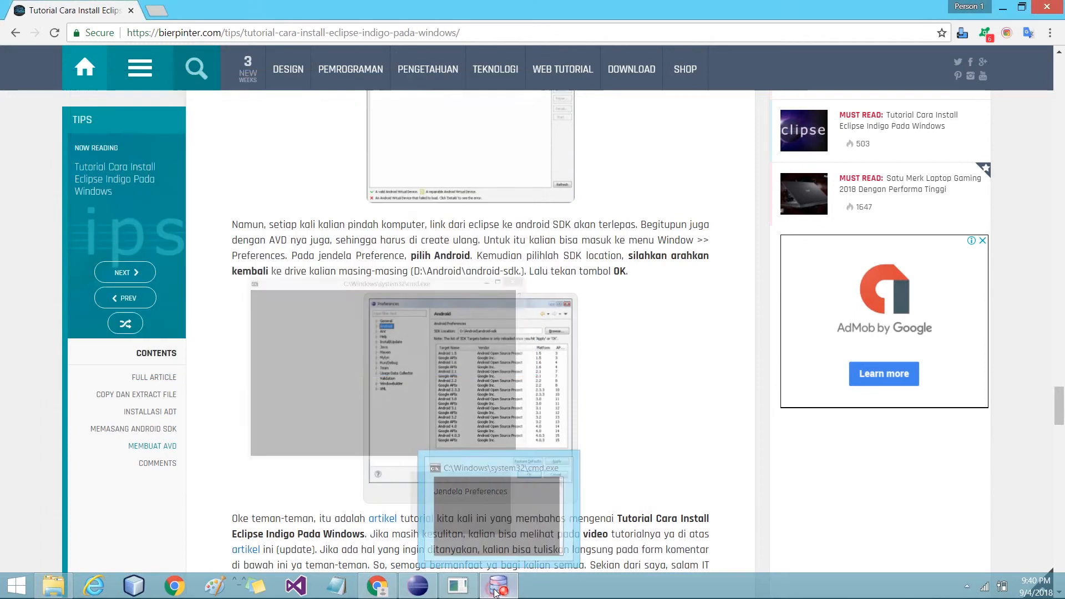
{"action": "left_click", "coordinate": [544, 3]}
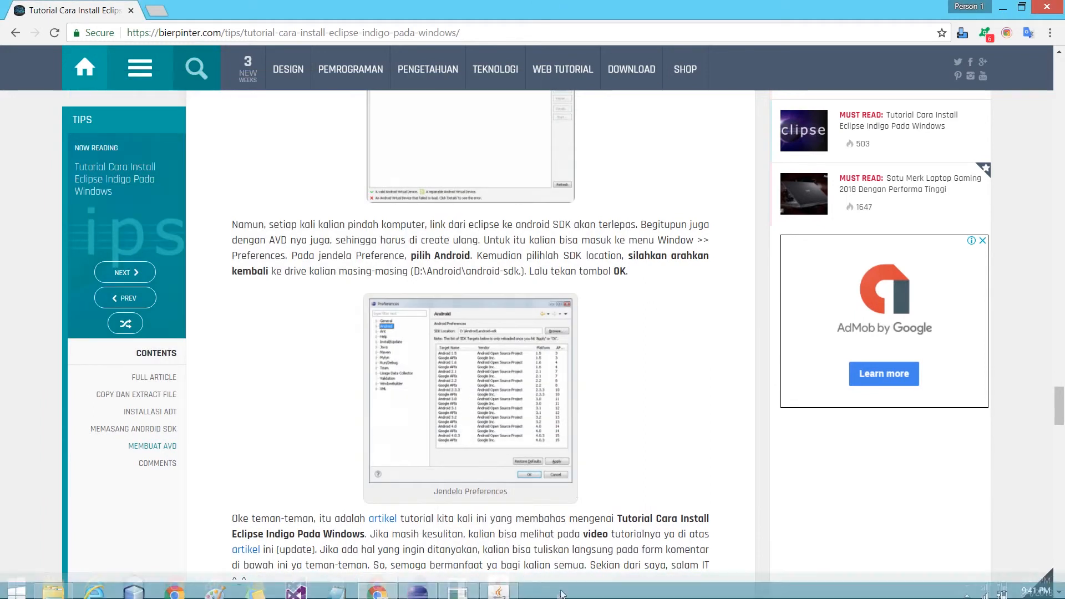
{"action": "left_click", "coordinate": [498, 587]}
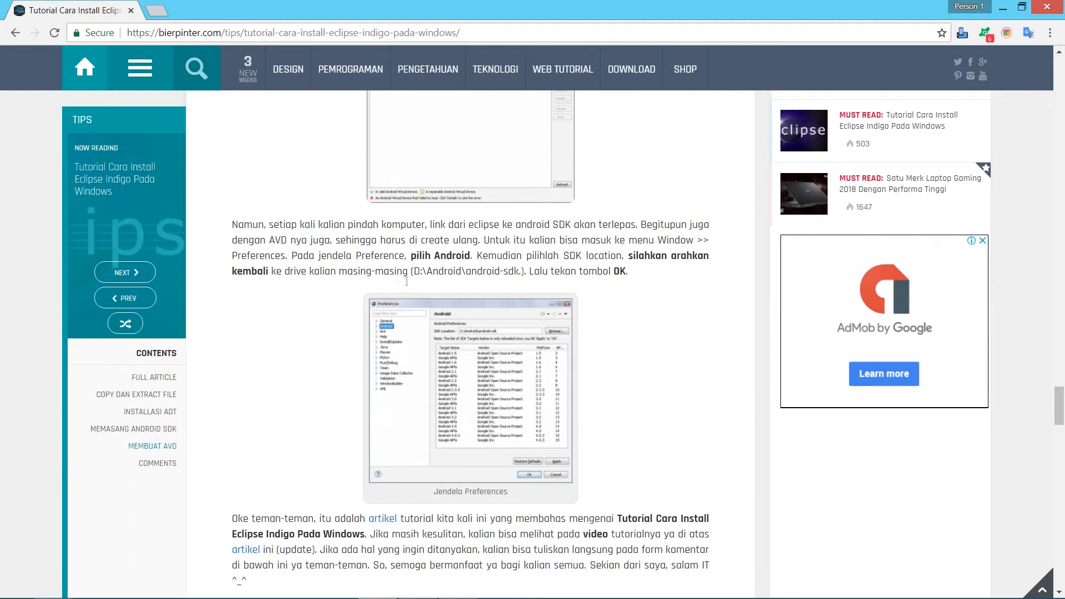
Step: Switch to Eclipse and close the Android Virtual Device Manager
{"action": "mouse_move", "coordinate": [392, 592]}
{"action": "left_click", "coordinate": [456, 586]}
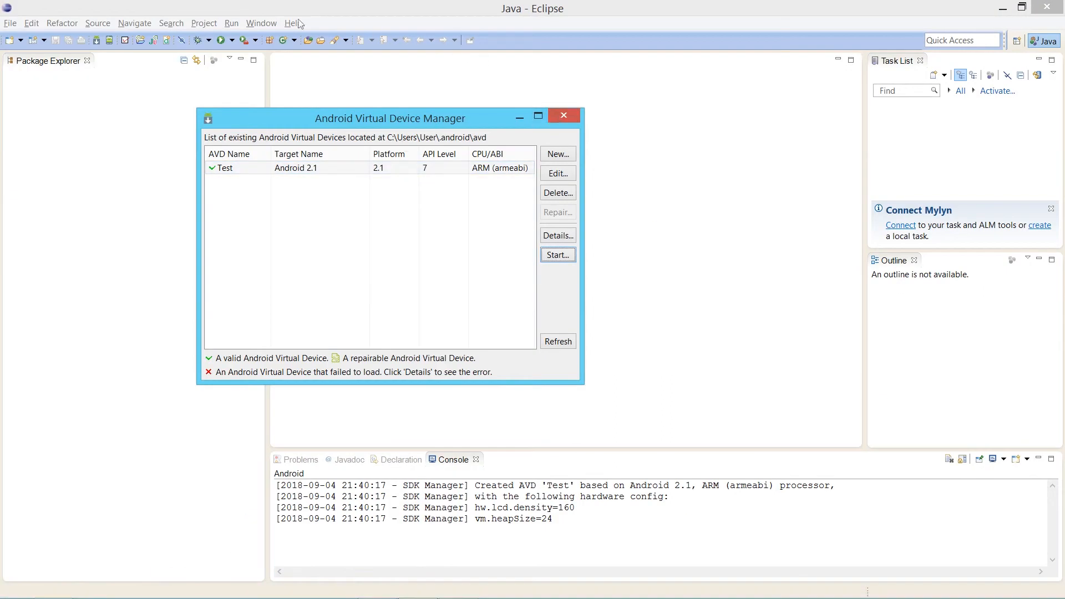
{"action": "left_click", "coordinate": [520, 117]}
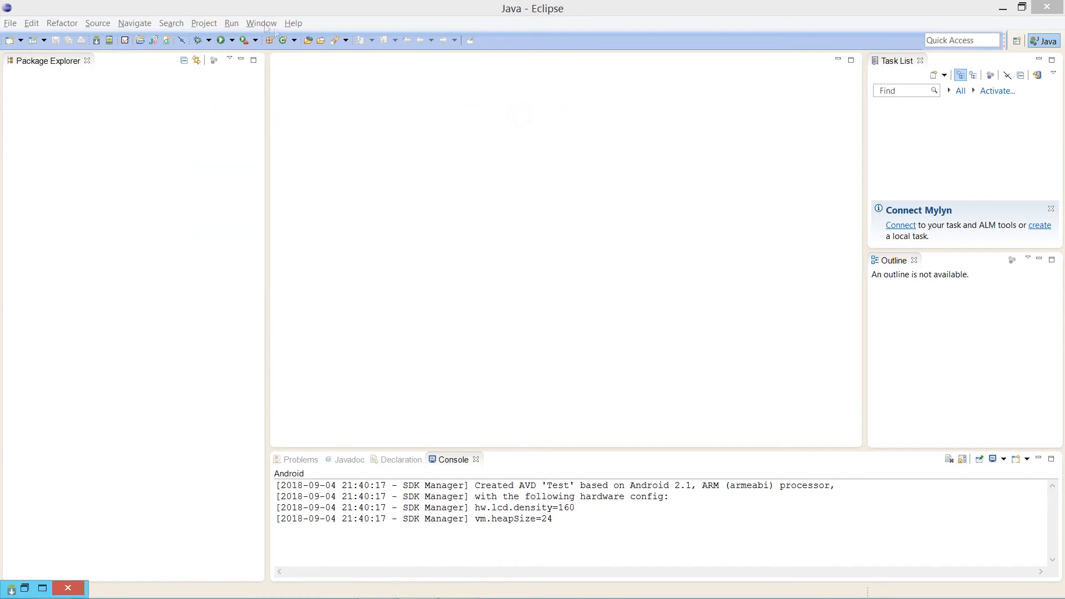
{"action": "left_click", "coordinate": [43, 589]}
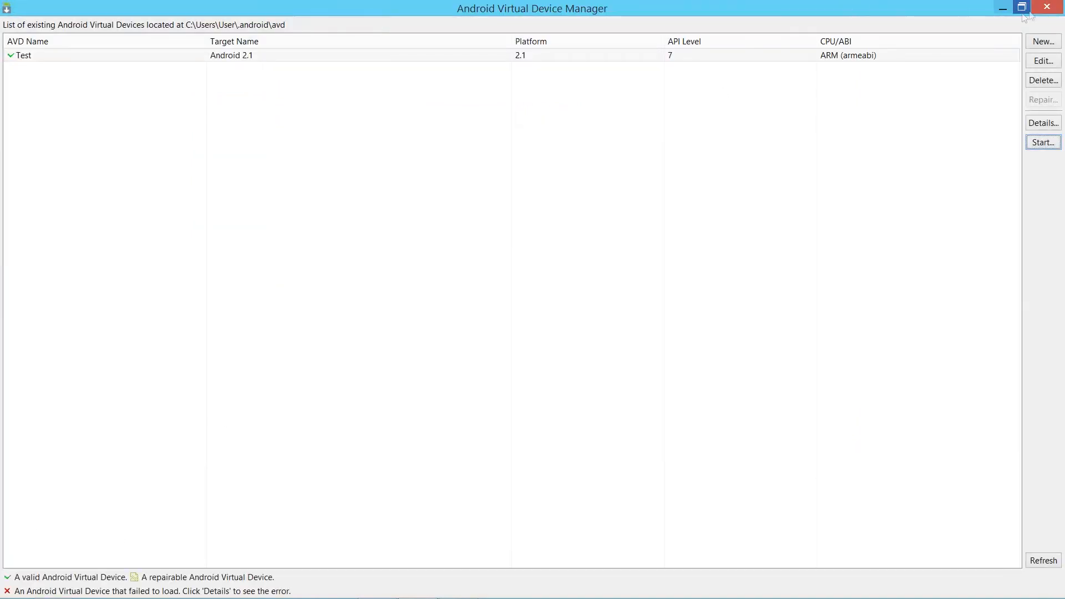
{"action": "left_click", "coordinate": [1018, 11]}
{"action": "left_click", "coordinate": [568, 118]}
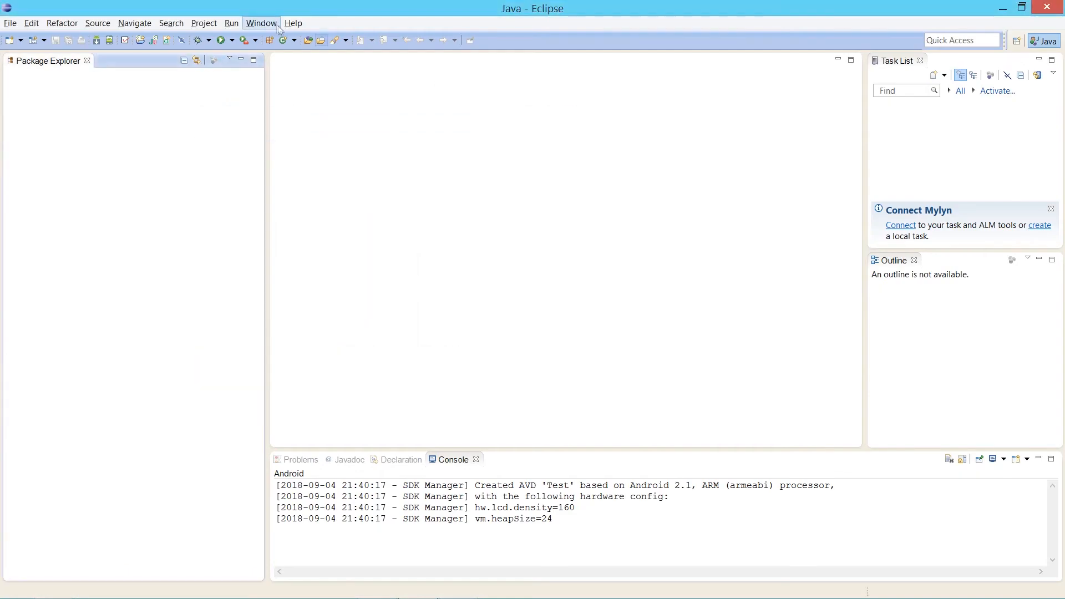
Step: Open the Eclipse Preferences and view the article's enlarged Preferences screenshot in the browser for reference
{"action": "left_click", "coordinate": [276, 25]}
{"action": "left_click", "coordinate": [299, 235]}
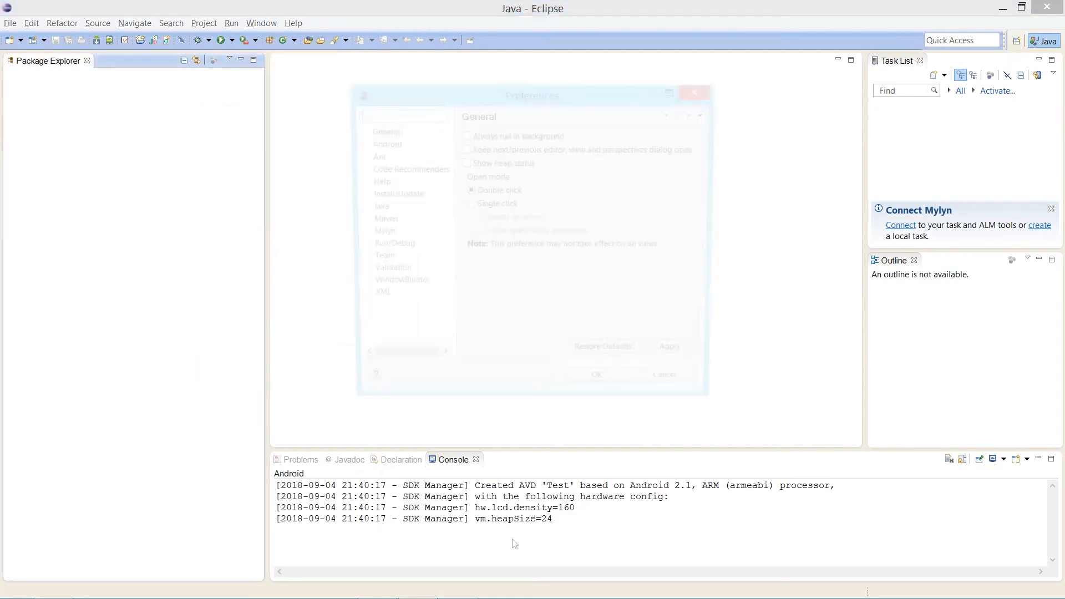
{"action": "left_click", "coordinate": [376, 588]}
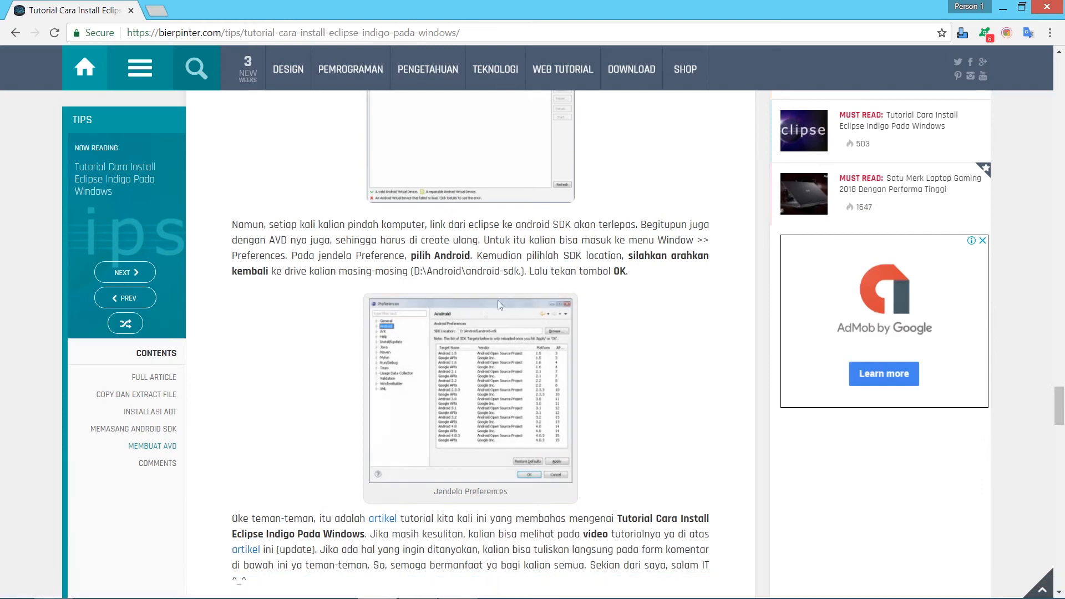
{"action": "left_click", "coordinate": [454, 345]}
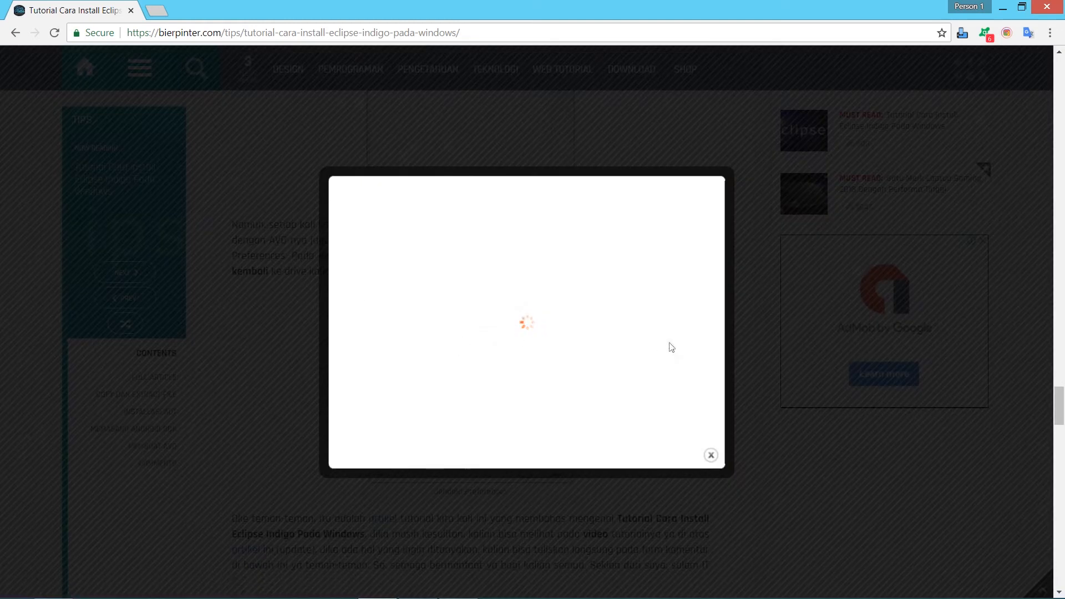
{"action": "left_click", "coordinate": [810, 539]}
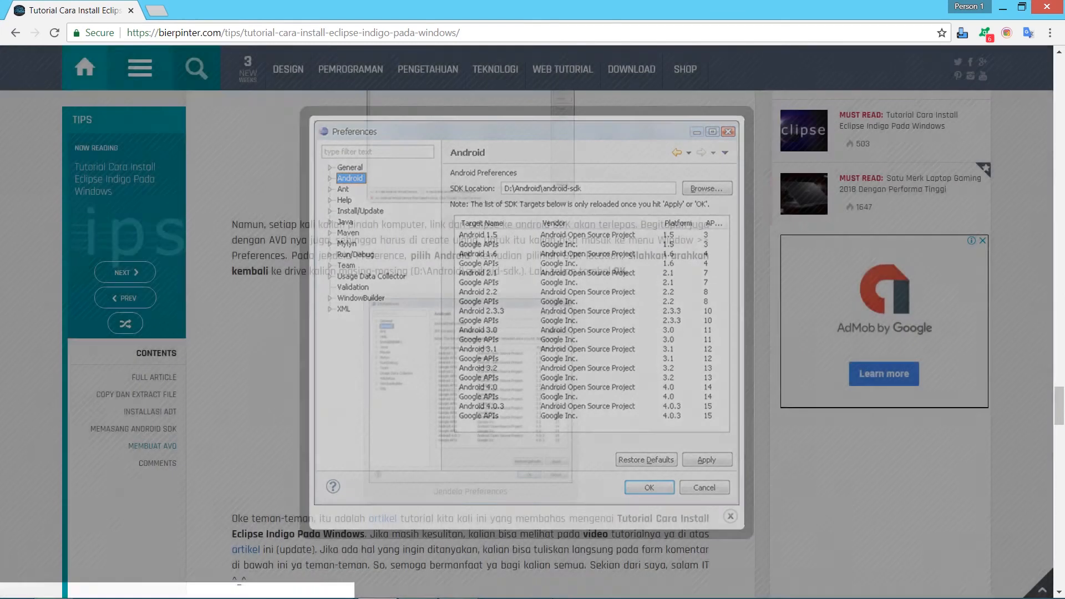
Step: In Eclipse, inspect the Android preferences and the folder browser for the SDK location, and close both without changes
{"action": "left_click", "coordinate": [423, 590]}
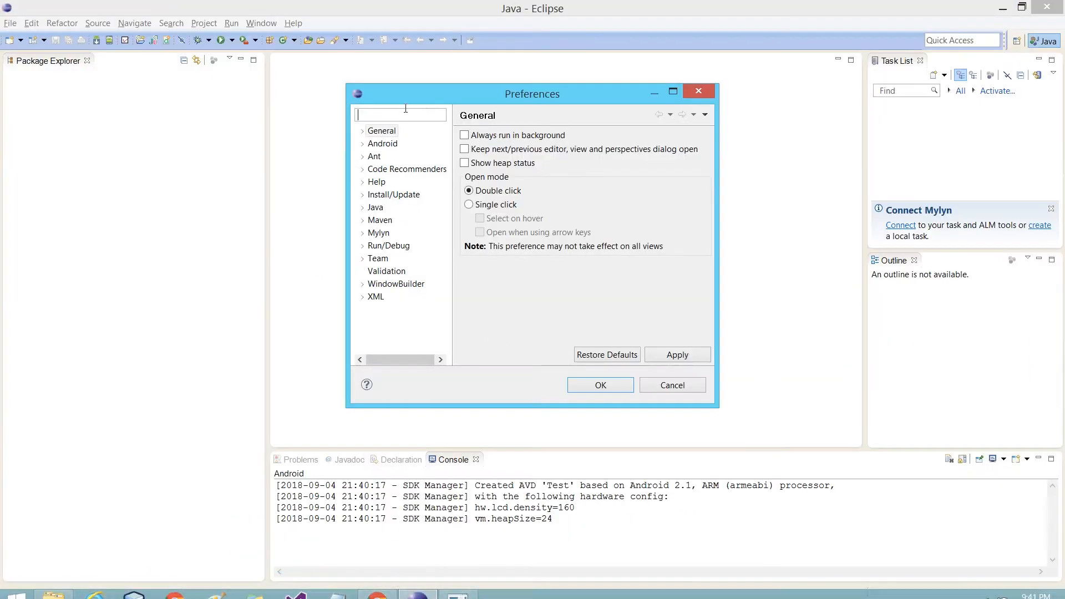
{"action": "left_click", "coordinate": [382, 143]}
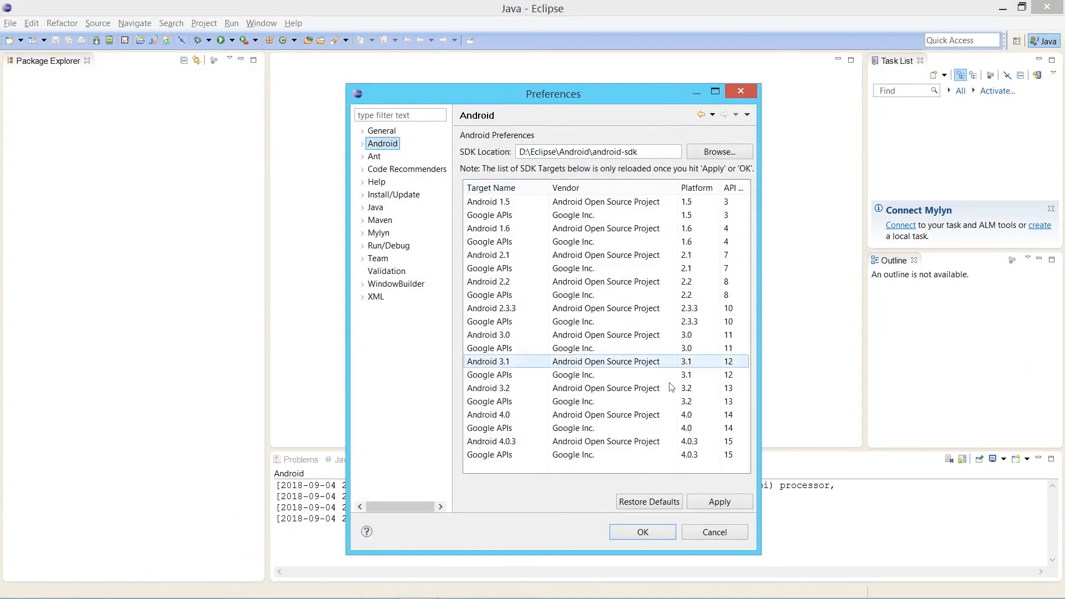
{"action": "left_click", "coordinate": [710, 152]}
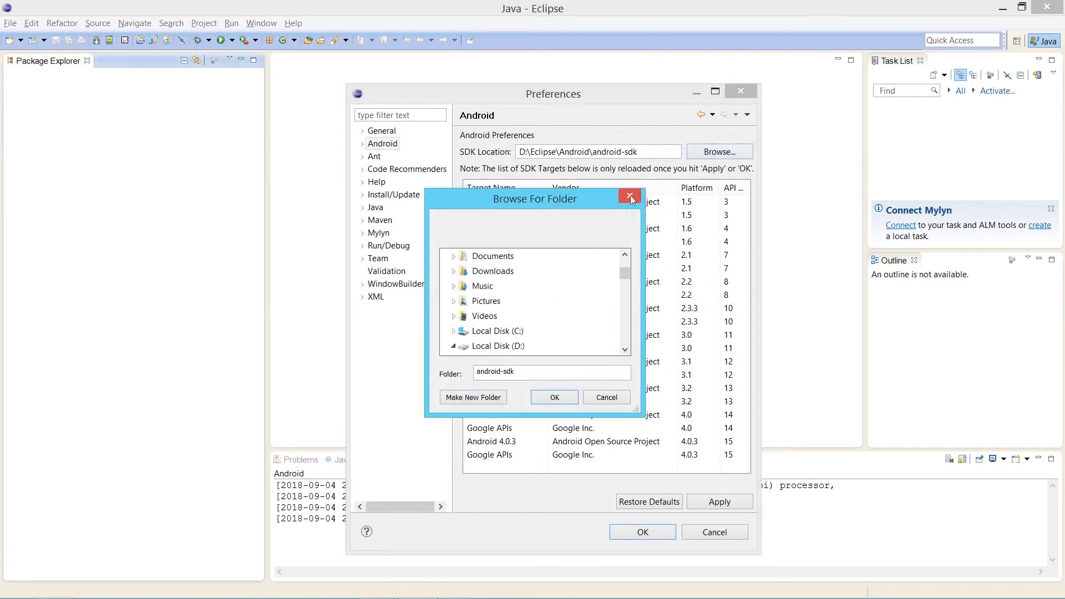
{"action": "left_click", "coordinate": [630, 196]}
{"action": "left_click", "coordinate": [740, 91]}
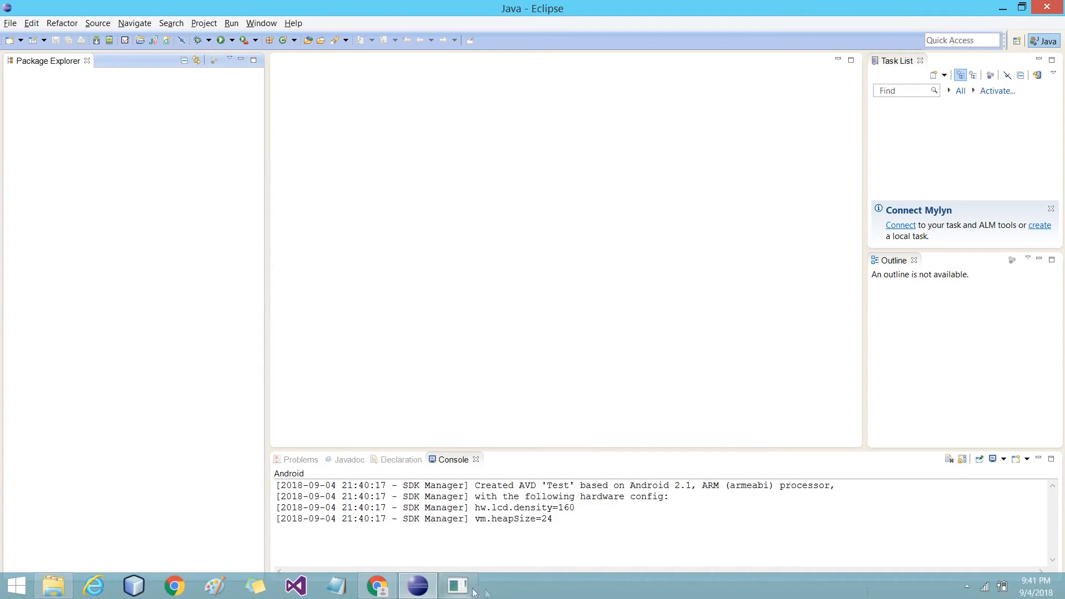
Step: Bring up the Test emulator window and place it near the middle of the Eclipse workspace
{"action": "left_click", "coordinate": [458, 586]}
{"action": "left_click_drag", "start_coordinate": [408, 125], "coordinate": [571, 101]}
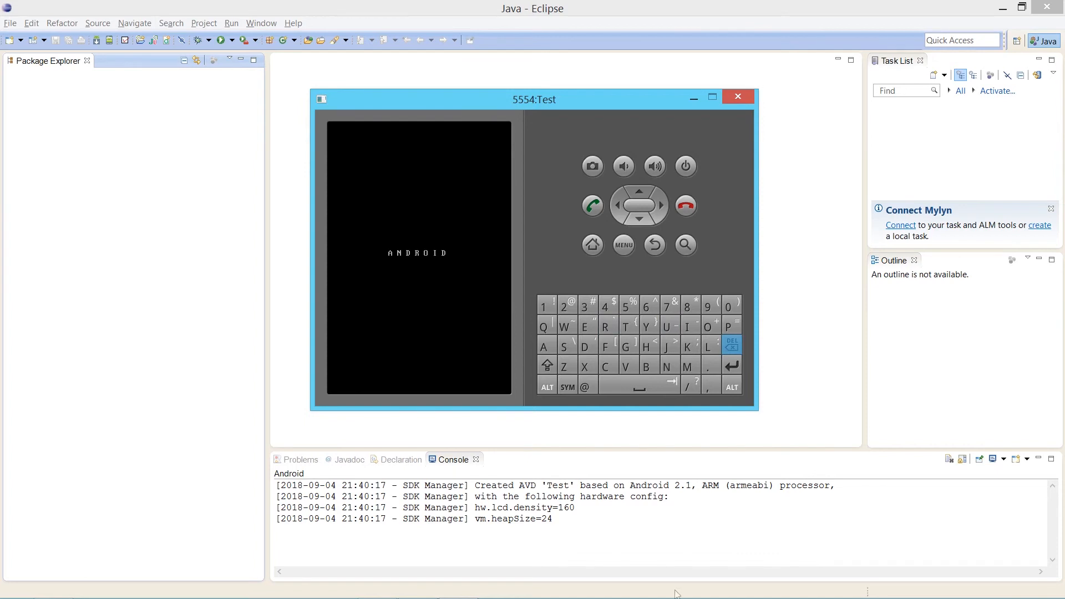
{"action": "left_click", "coordinate": [448, 593]}
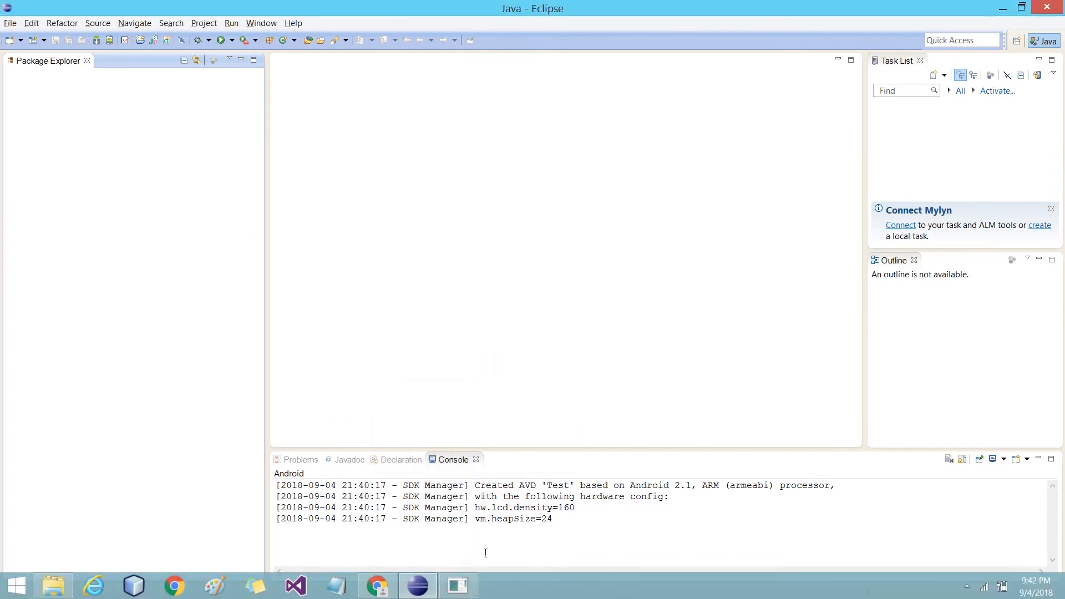
{"action": "left_click", "coordinate": [458, 585]}
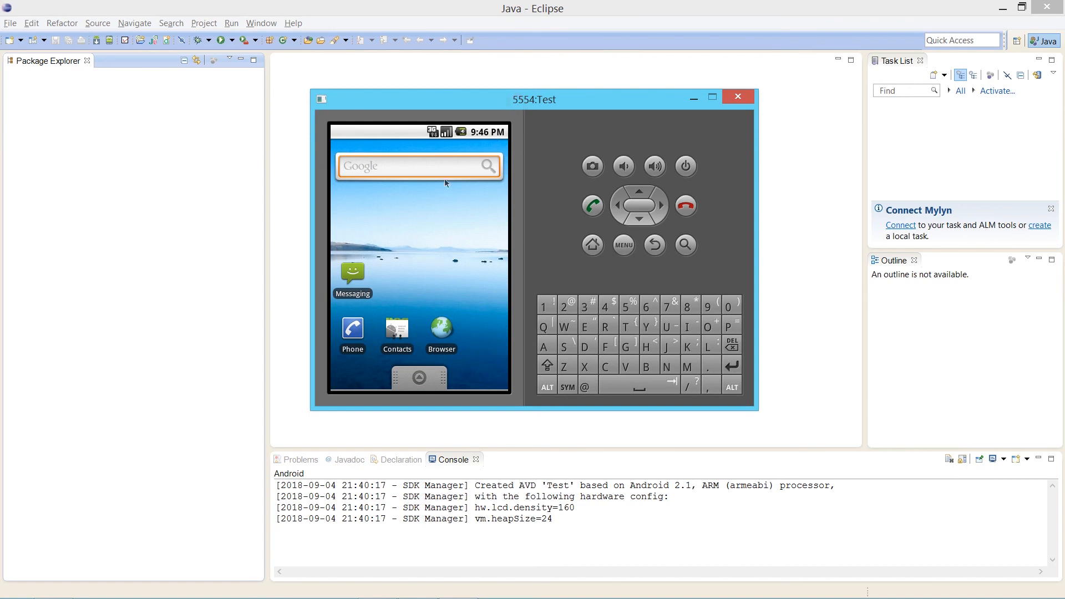
Step: Look through the apps in the Test emulator's app drawer and close the drawer
{"action": "left_click", "coordinate": [419, 379]}
{"action": "left_click", "coordinate": [417, 380]}
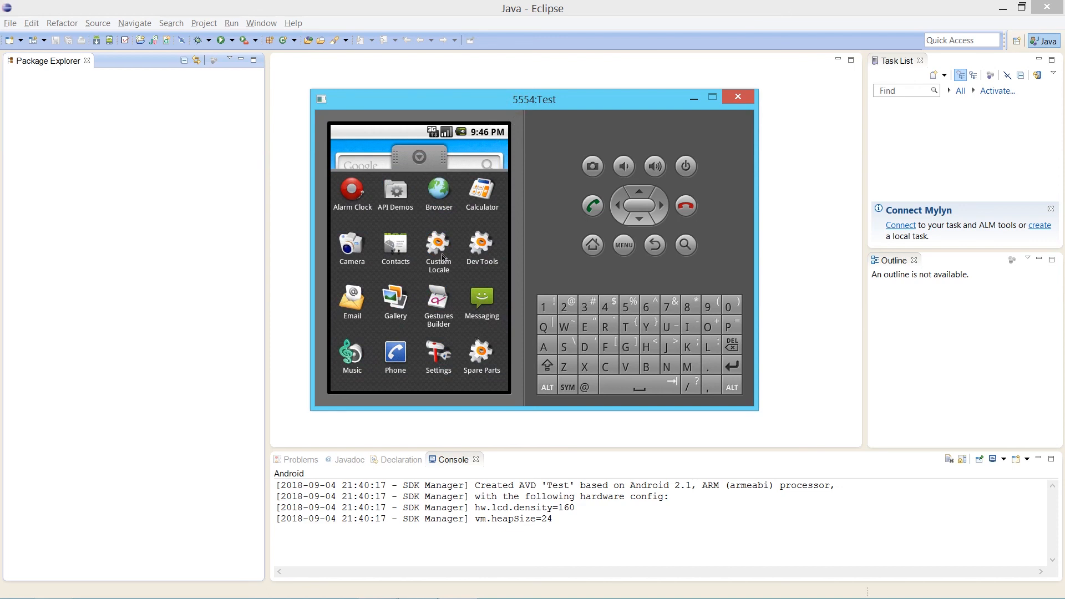
{"action": "left_click", "coordinate": [426, 158]}
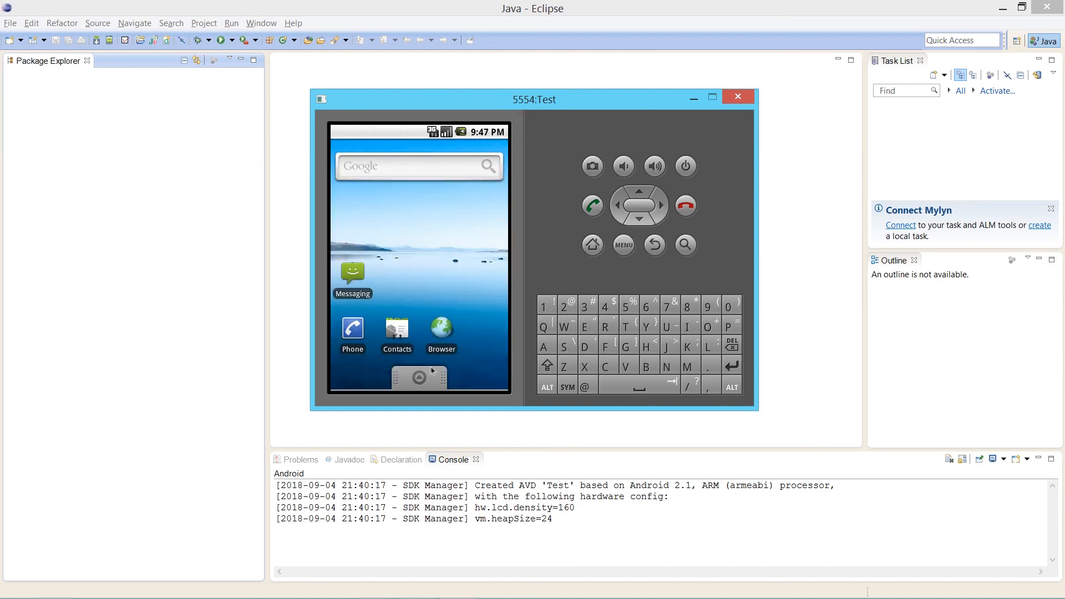
Step: Open the Phone app in the Test emulator and enter the digits 254 on its dial pad
{"action": "left_click", "coordinate": [361, 335]}
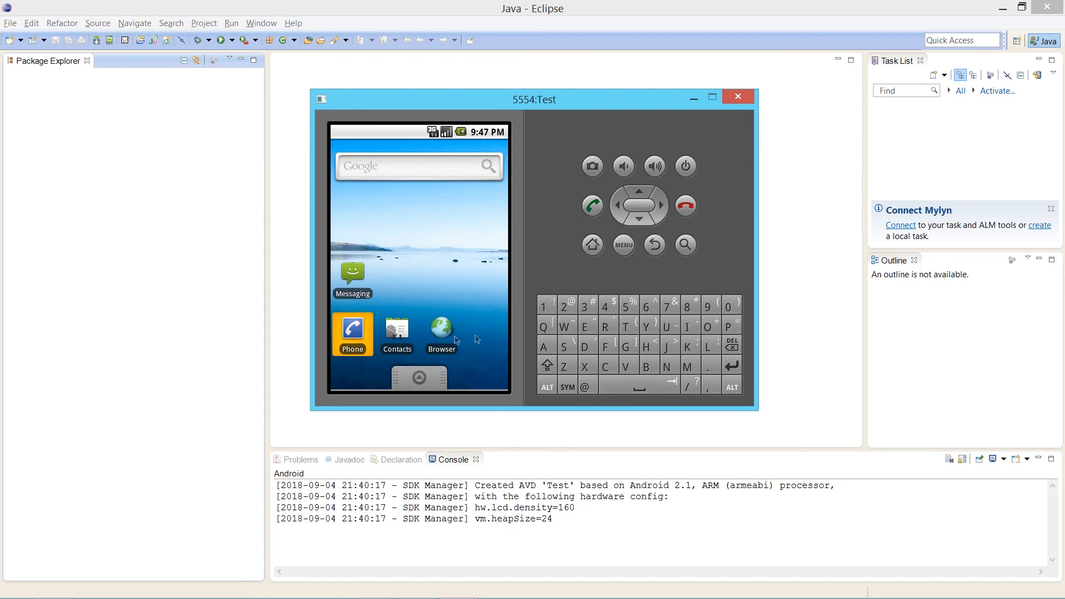
{"action": "left_click", "coordinate": [414, 247]}
{"action": "left_click", "coordinate": [373, 272]}
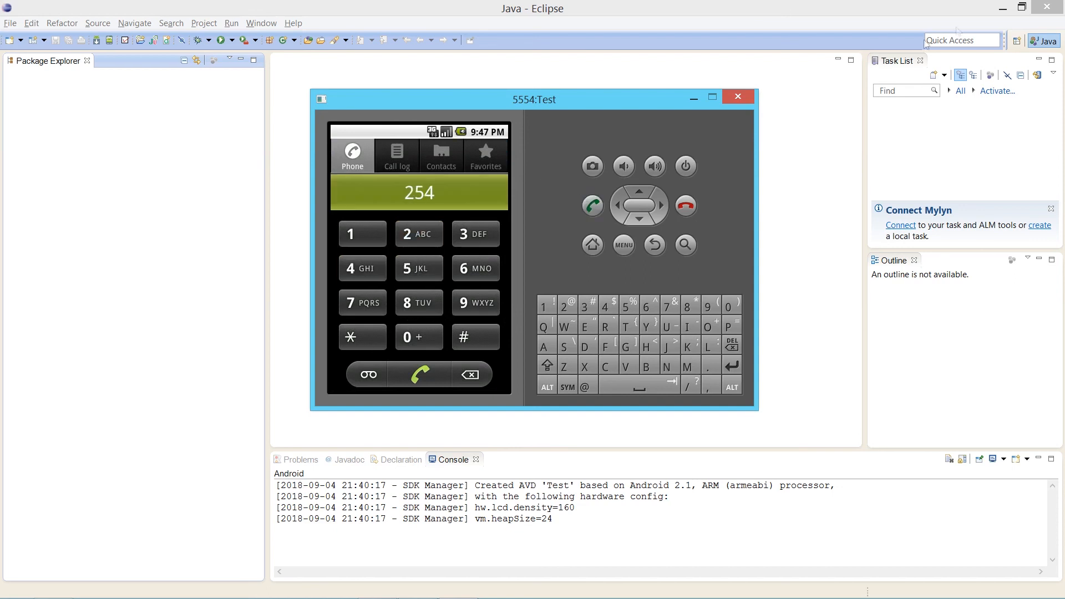
Step: Minimize Eclipse and the Test emulator, and look over the end of the article in the browser, including its comments
{"action": "left_click", "coordinate": [1003, 8]}
{"action": "left_click", "coordinate": [527, 106]}
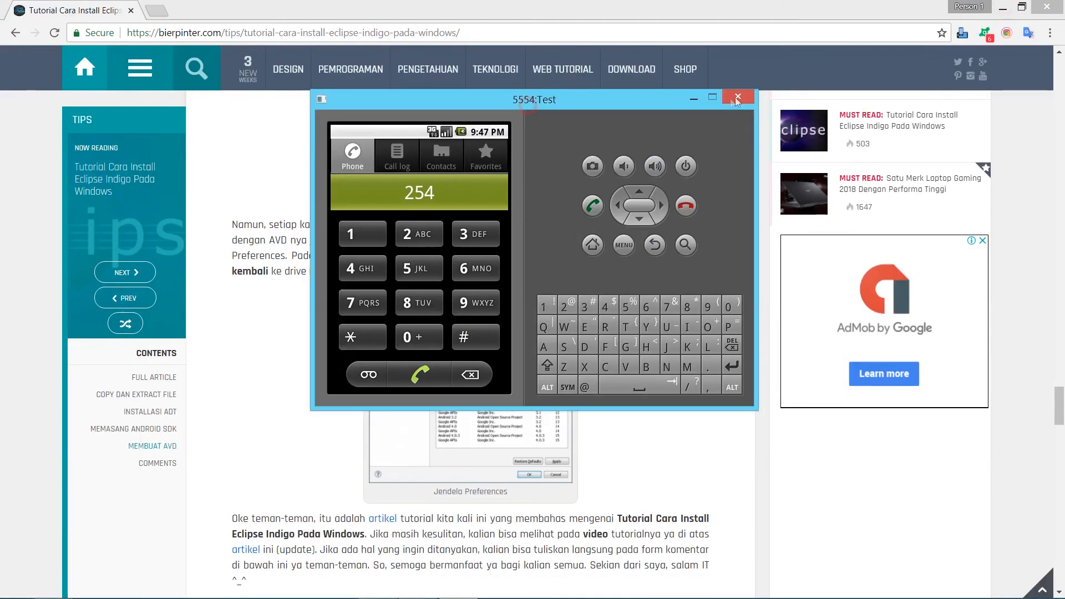
{"action": "left_click", "coordinate": [692, 99]}
{"action": "scroll", "coordinate": [627, 363], "scroll_direction": "down", "scroll_amount": 10}
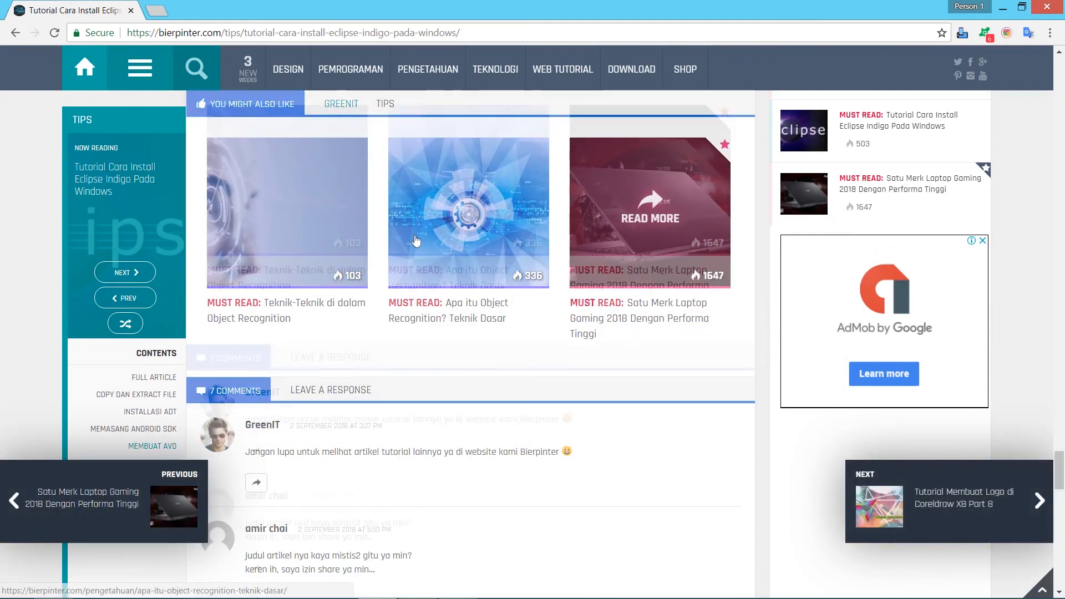
{"action": "scroll", "coordinate": [411, 237], "scroll_direction": "up", "scroll_amount": 7}
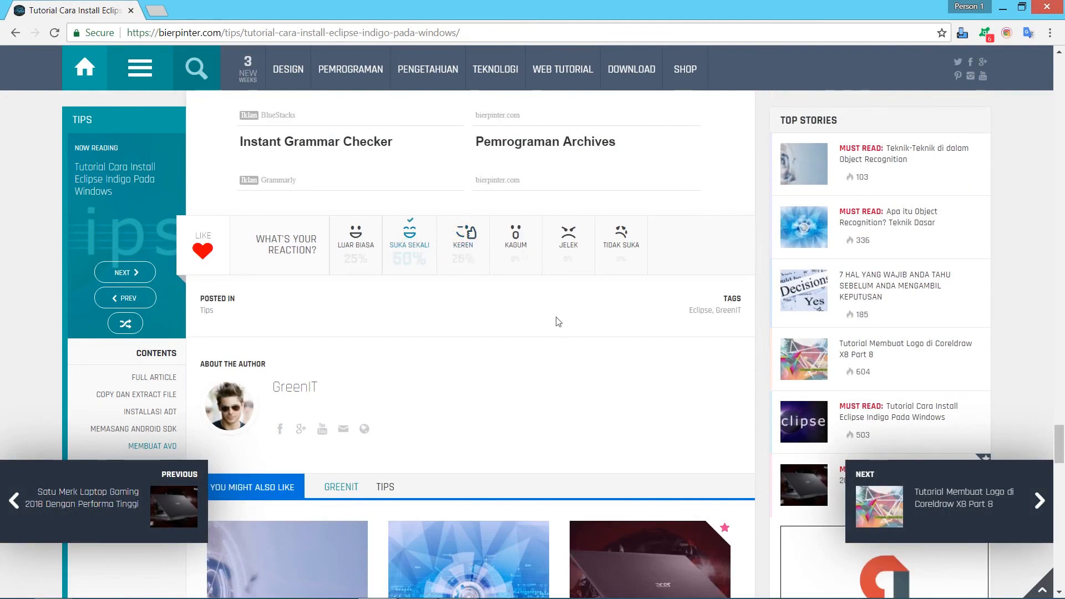
Step: Minimize the browser, Eclipse and the Test emulator window to leave only the desktop showing
{"action": "left_click", "coordinate": [1003, 6]}
{"action": "left_click", "coordinate": [680, 260]}
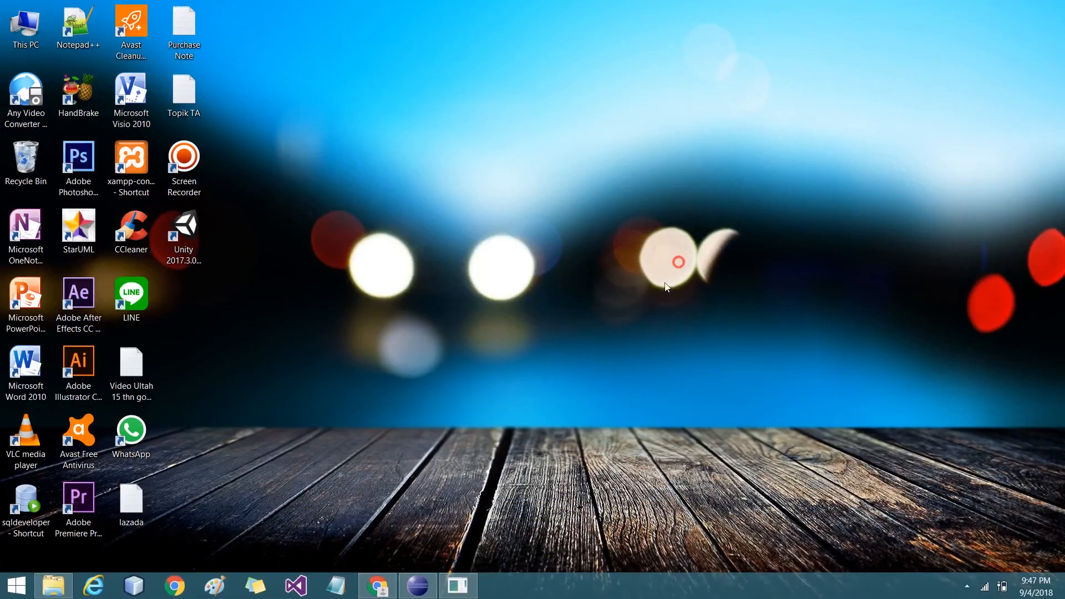
{"action": "left_click", "coordinate": [458, 585]}
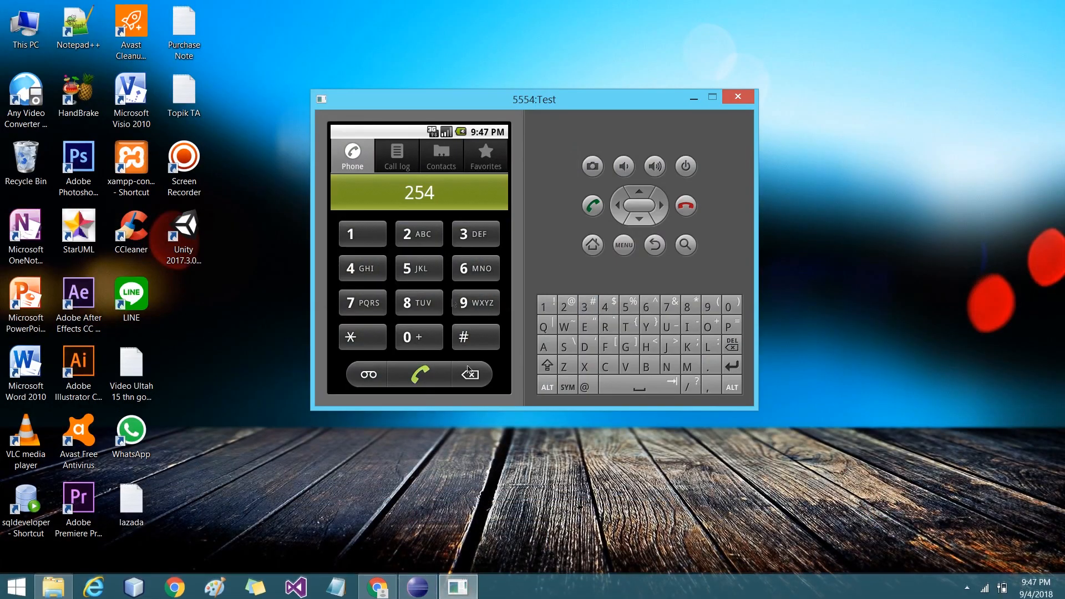
{"action": "left_click", "coordinate": [417, 586]}
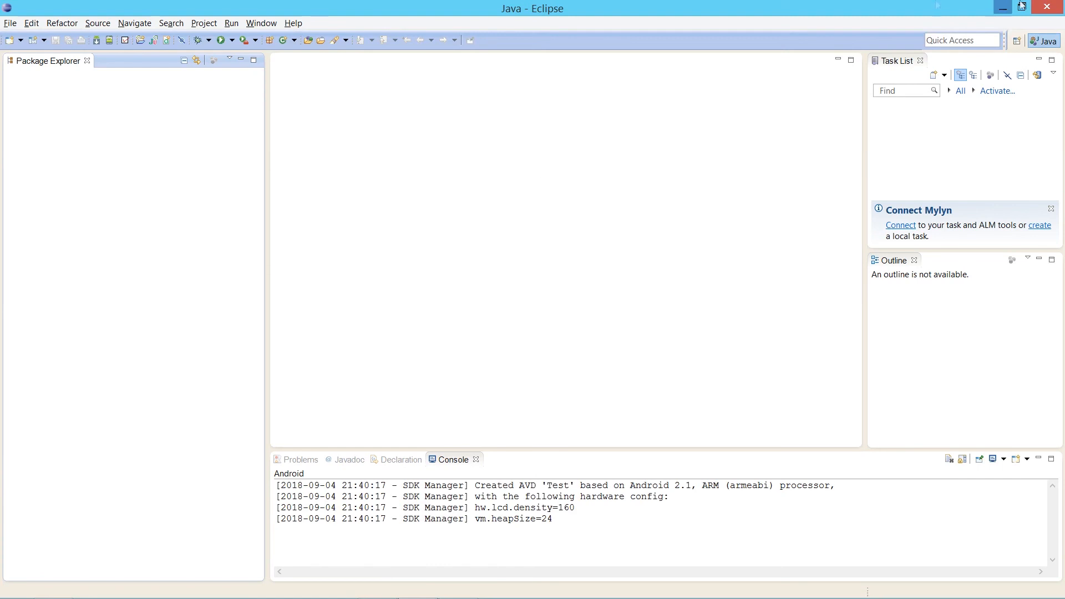
{"action": "left_click", "coordinate": [1002, 8]}
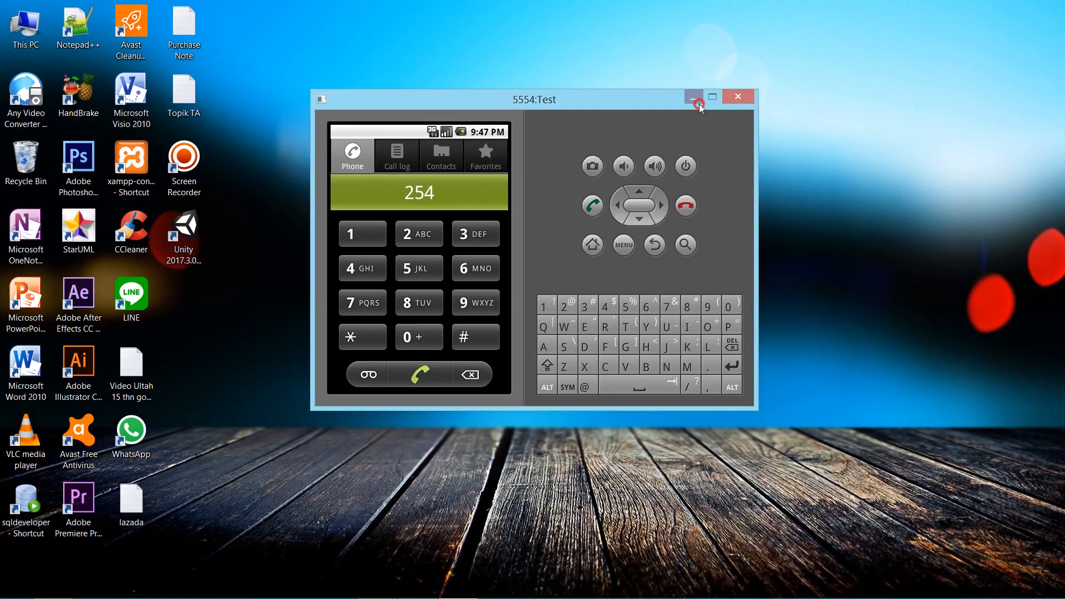
{"action": "left_click", "coordinate": [697, 102]}
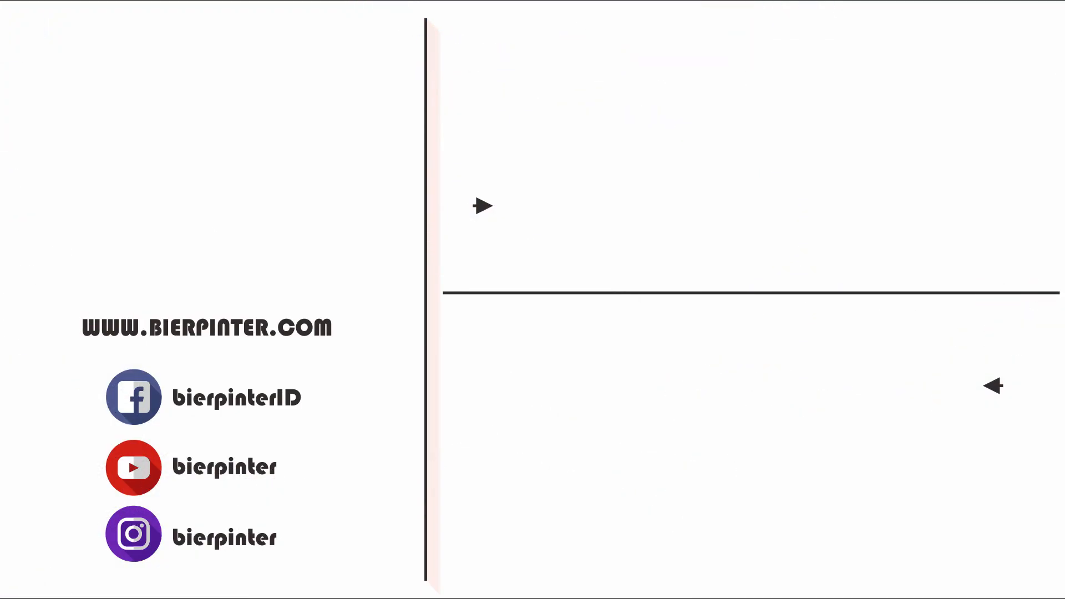